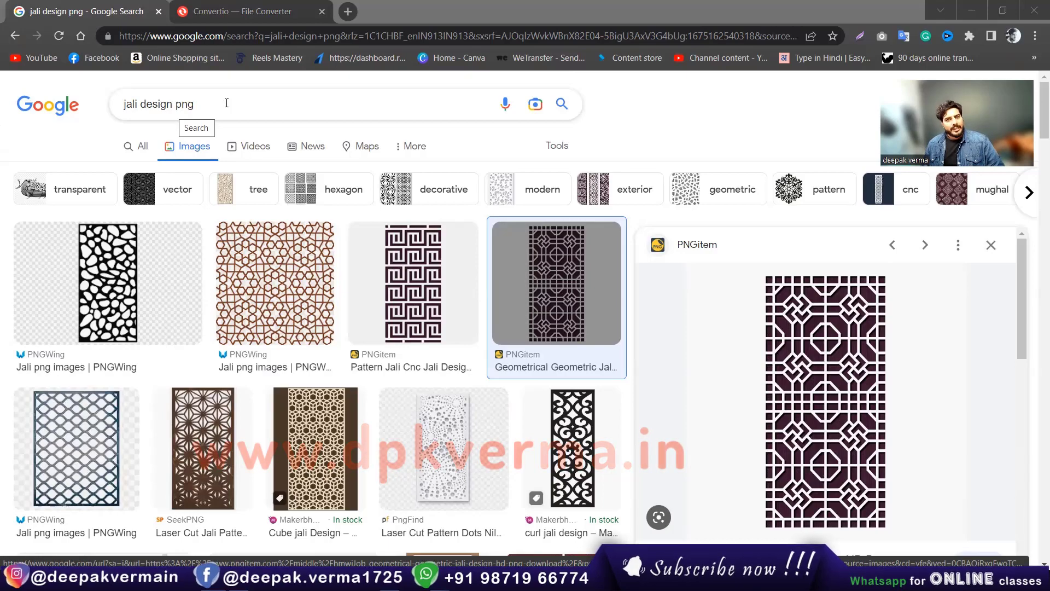
Save the PNGWing pebble jali image to Downloads
click(121, 280)
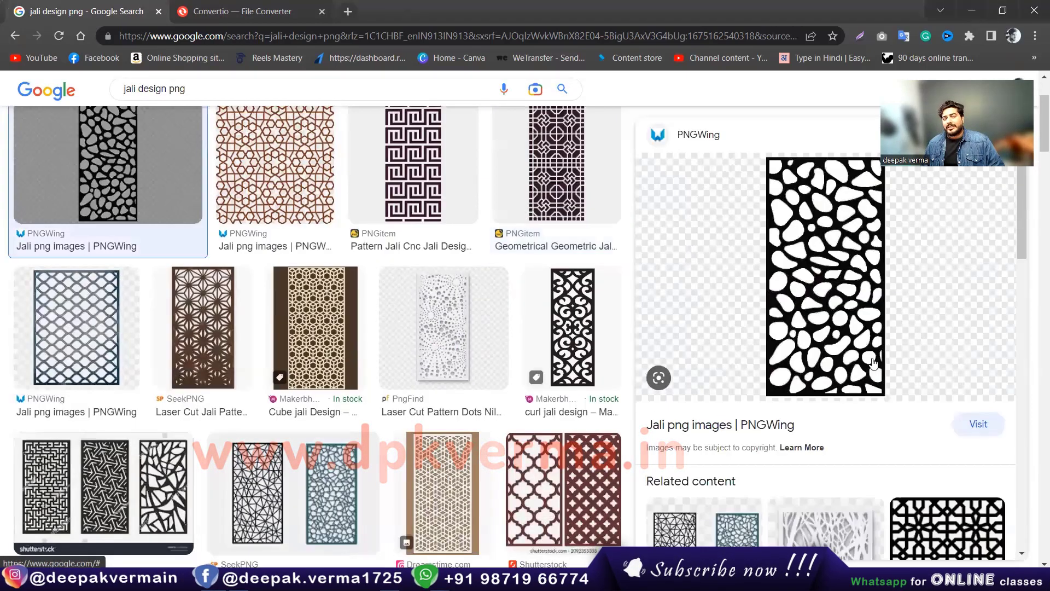
scroll(848, 330, up, 1)
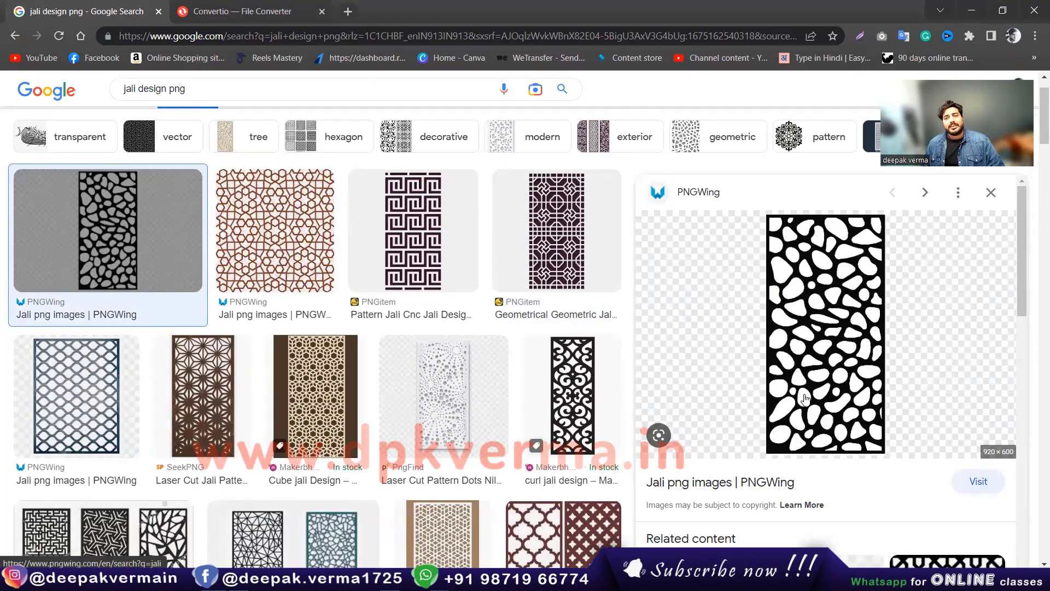
right_click(821, 282)
click(842, 425)
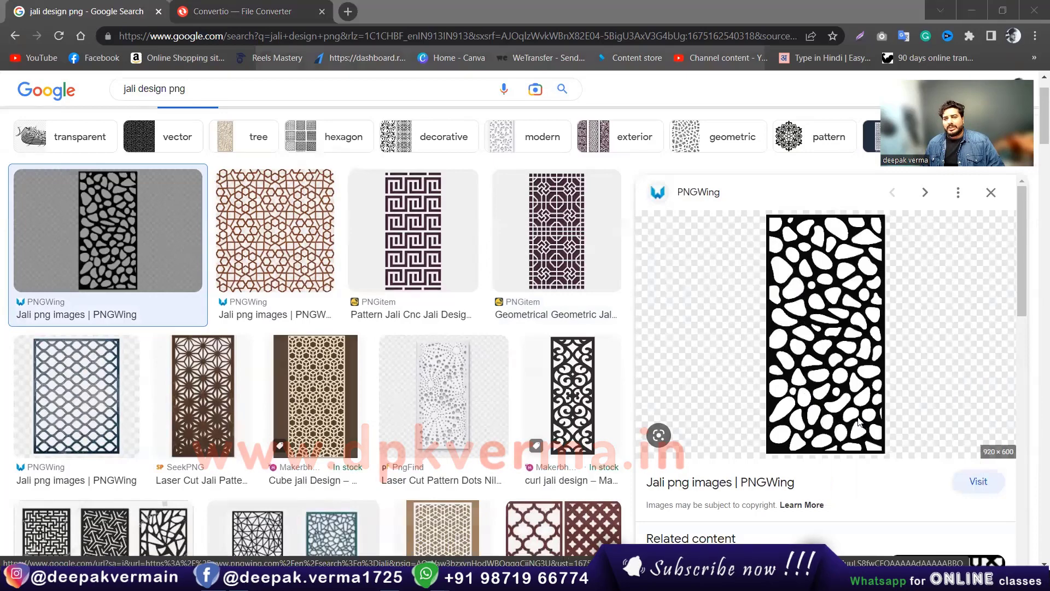
key(Return)
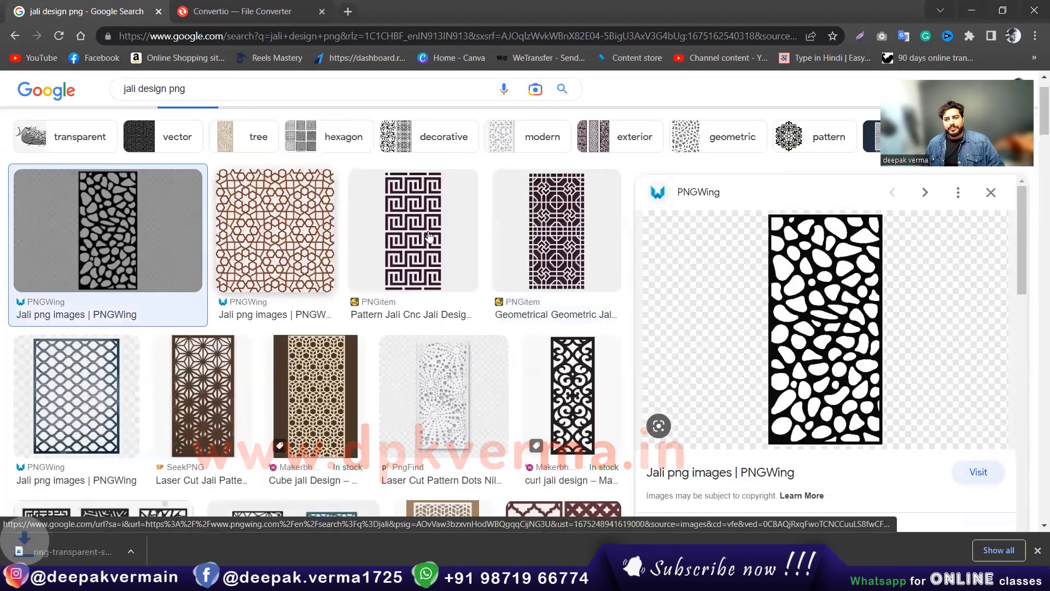
Save the Pattern Jali CNC image to Downloads
click(430, 235)
right_click(821, 251)
click(827, 408)
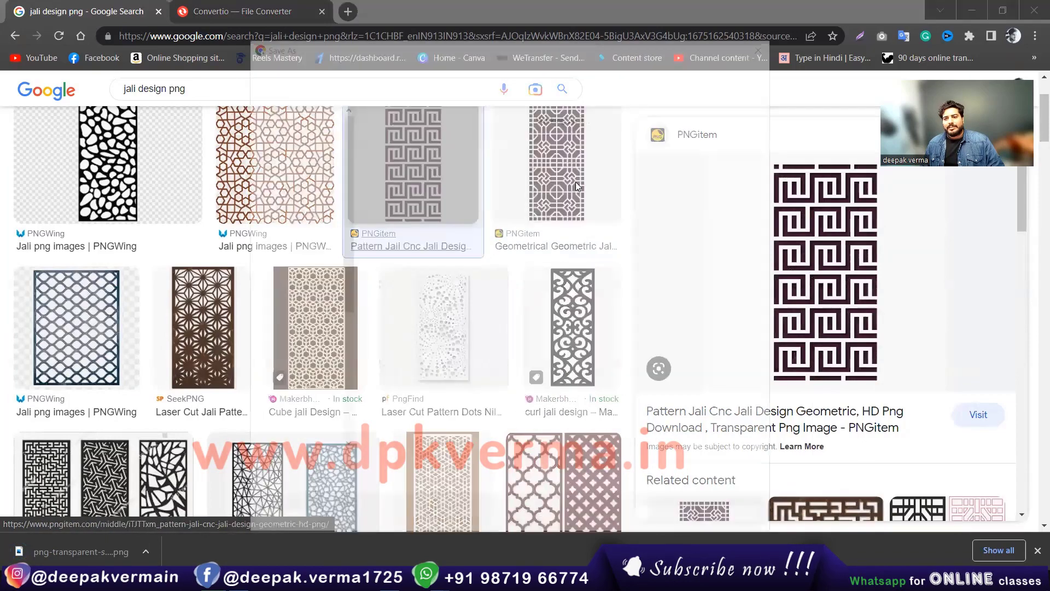
key(Return)
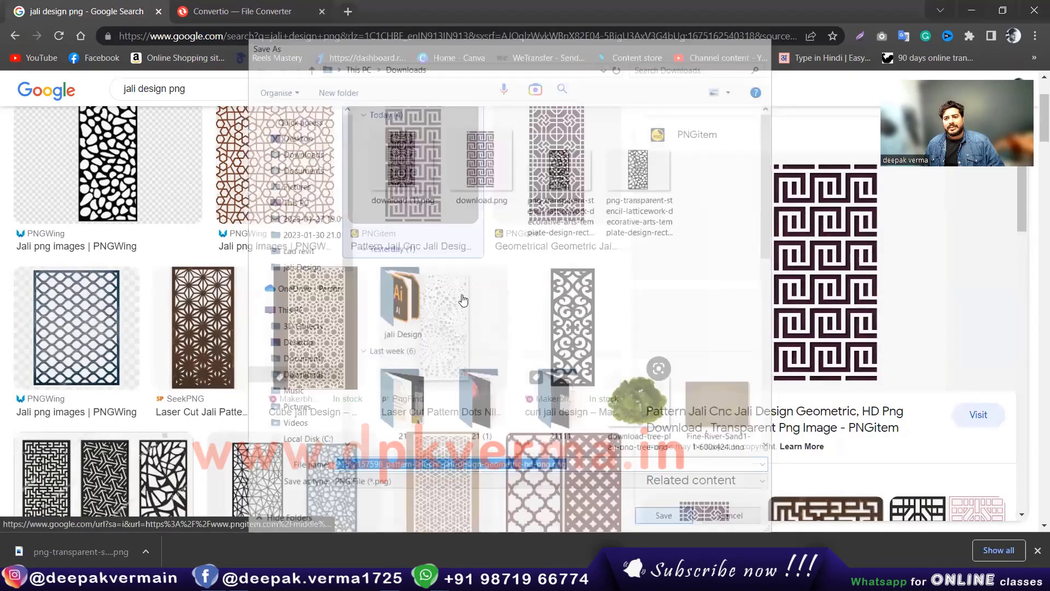
Browse more jali results and save the Fair And Fast pattern as download (2).png
scroll(398, 296, down, 1)
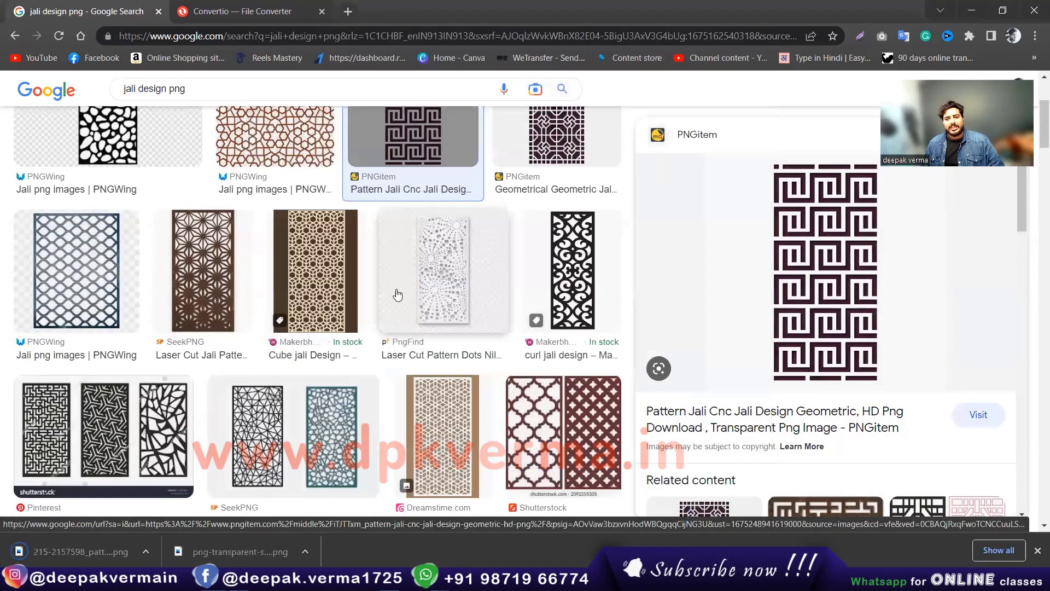
click(173, 414)
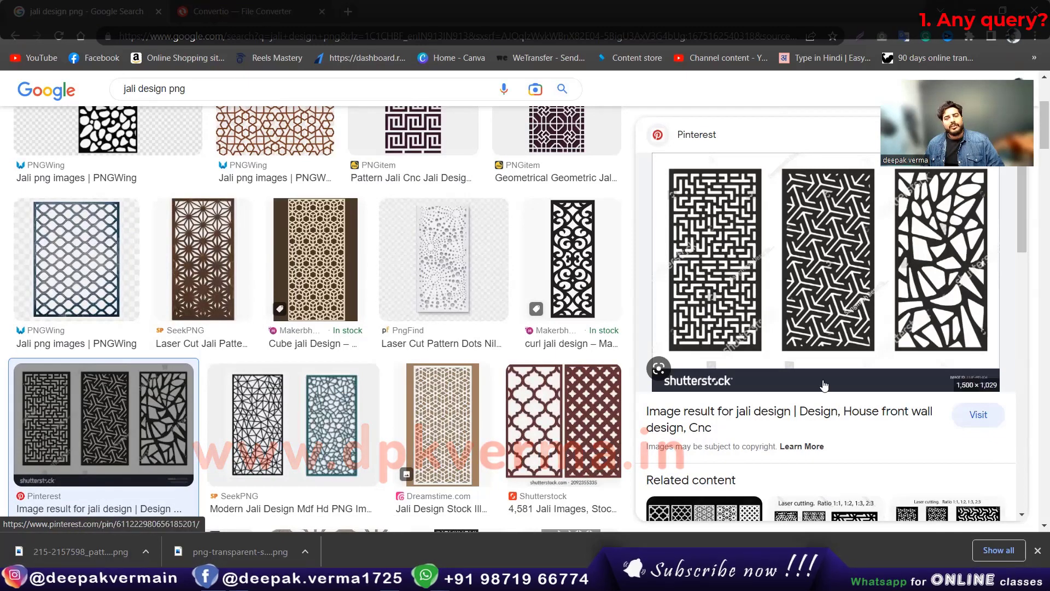
scroll(381, 322, down, 2)
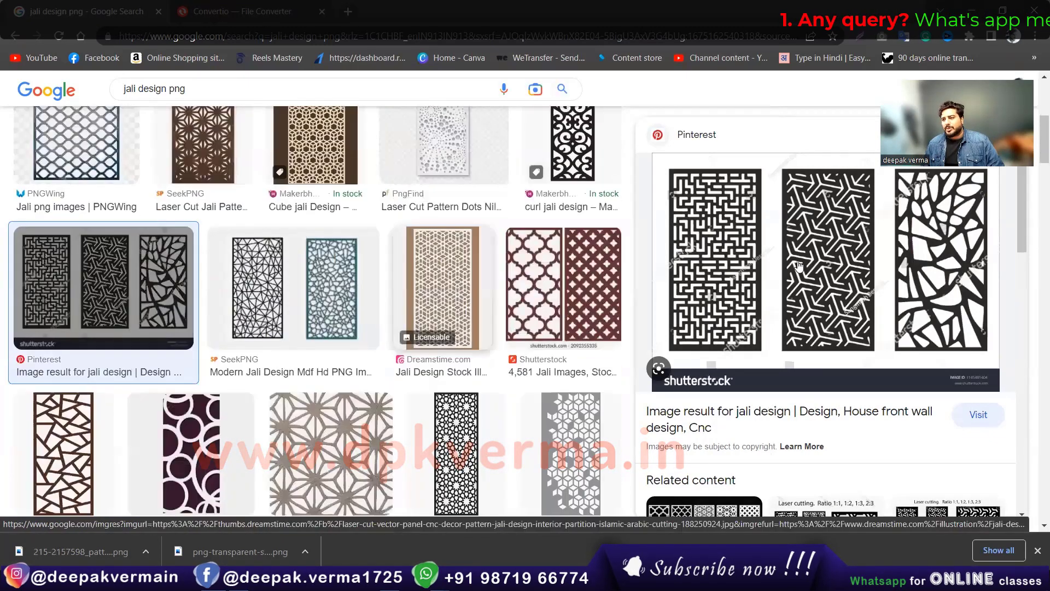
click(290, 325)
scroll(290, 325, down, 2)
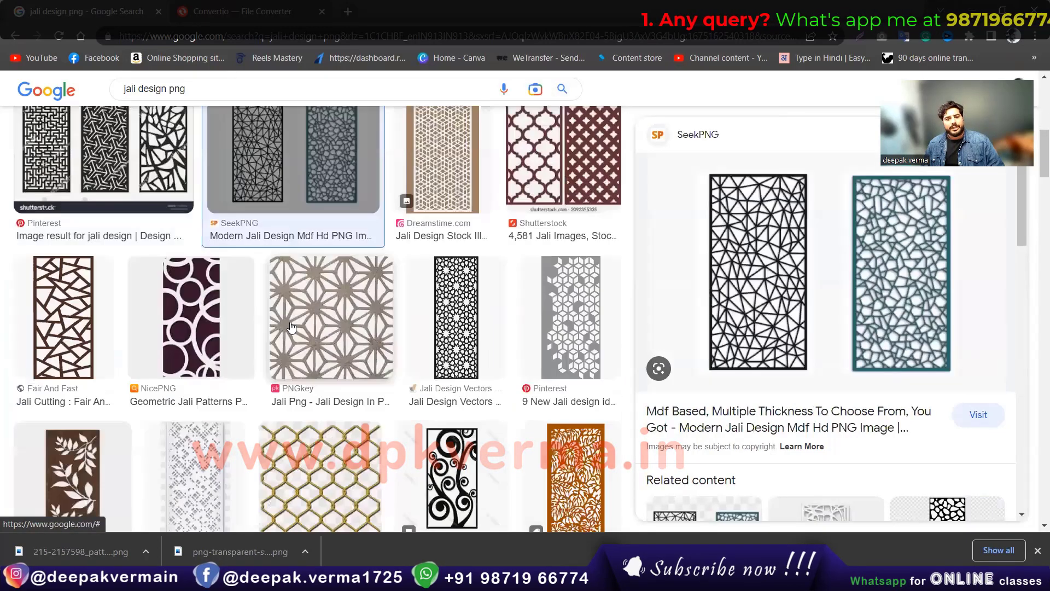
click(63, 317)
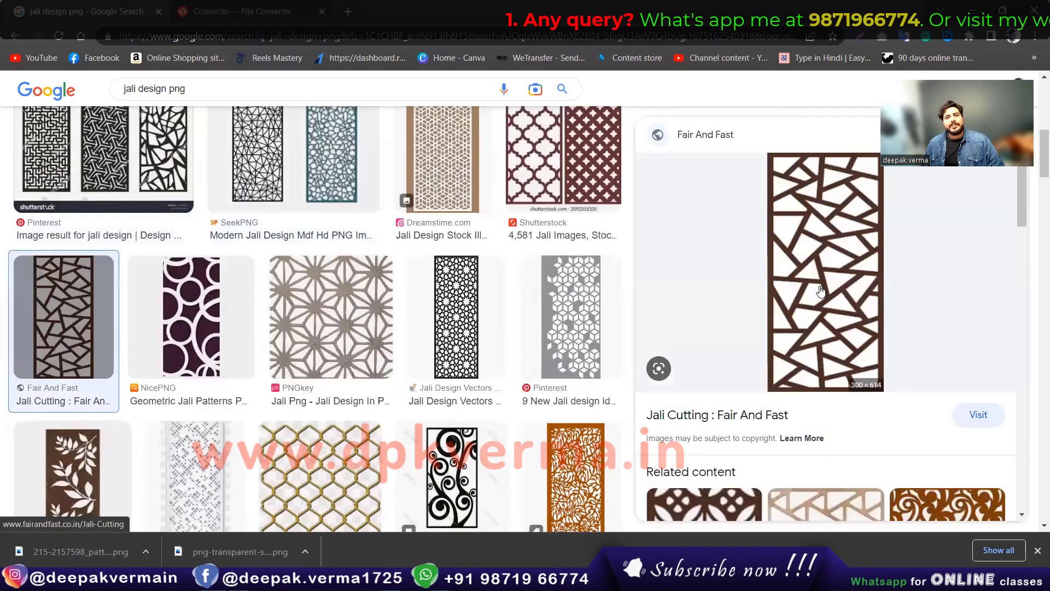
right_click(811, 253)
click(854, 396)
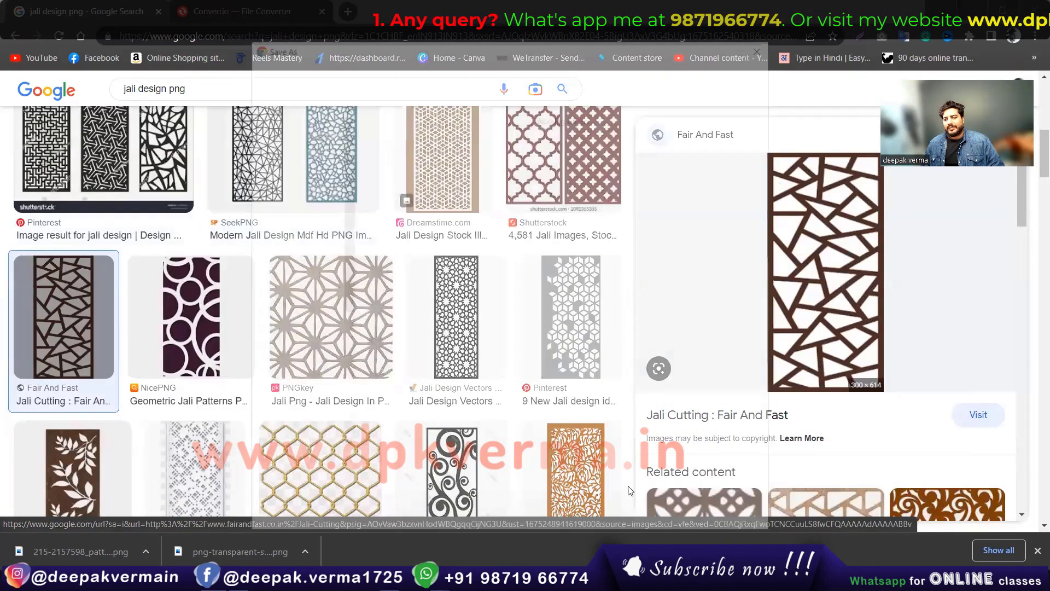
key(Return)
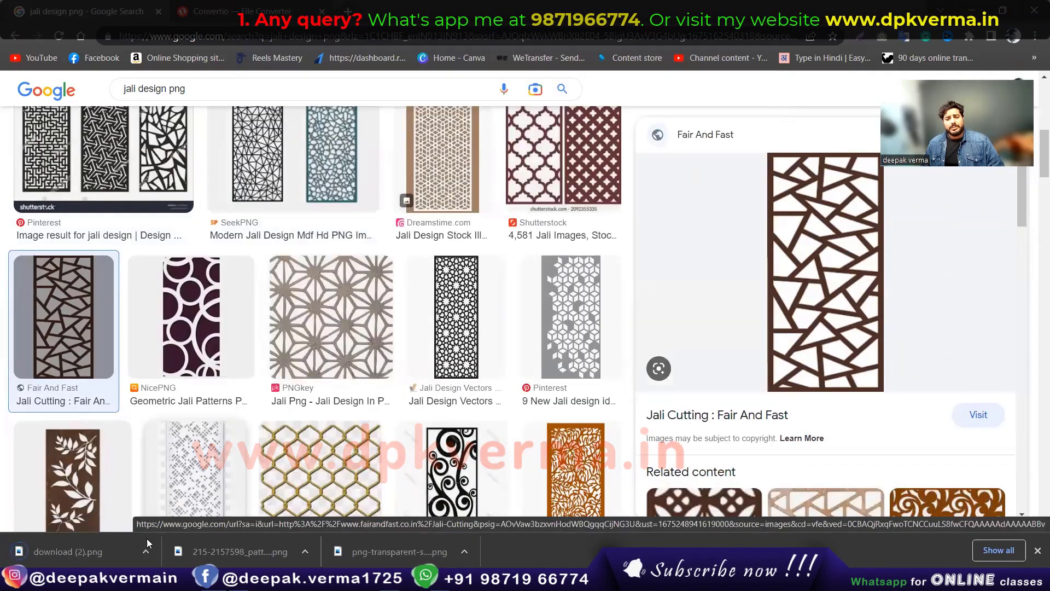
Open File Explorer to view the downloaded jali images
scroll(345, 351, down, 3)
scroll(345, 352, down, 3)
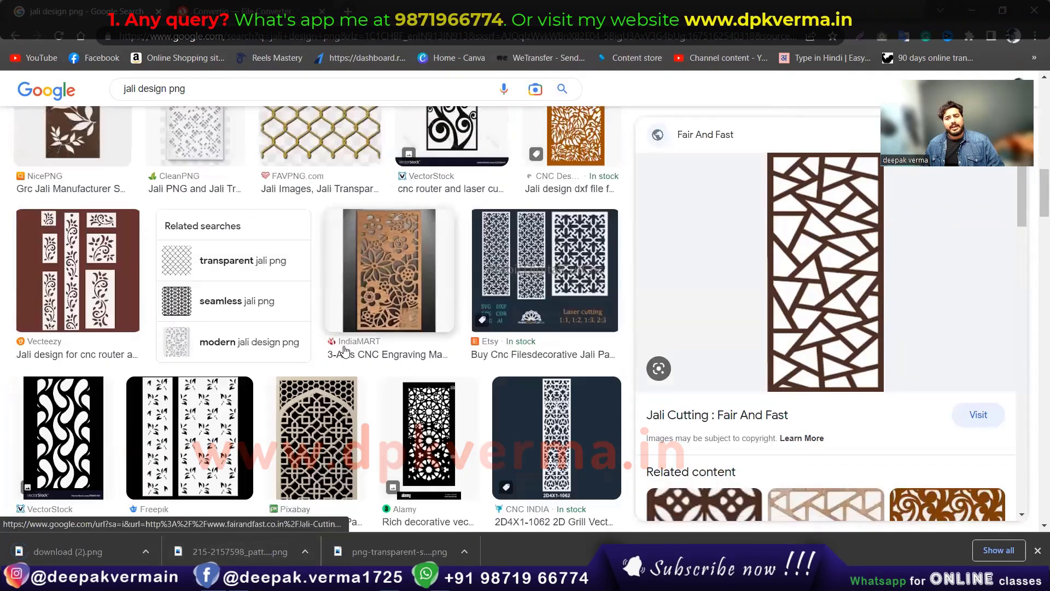
key(super+e)
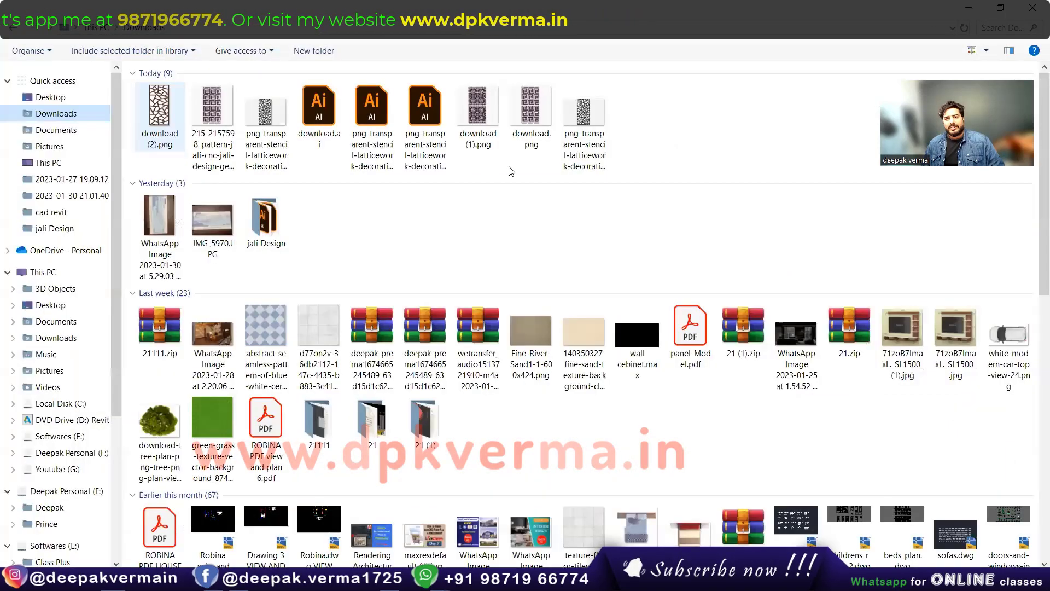
Enlarge the Downloads folder thumbnails to review the jali PNGs
ctrl+scroll(290, 151, up, 1)
ctrl+scroll(306, 154, up, 1)
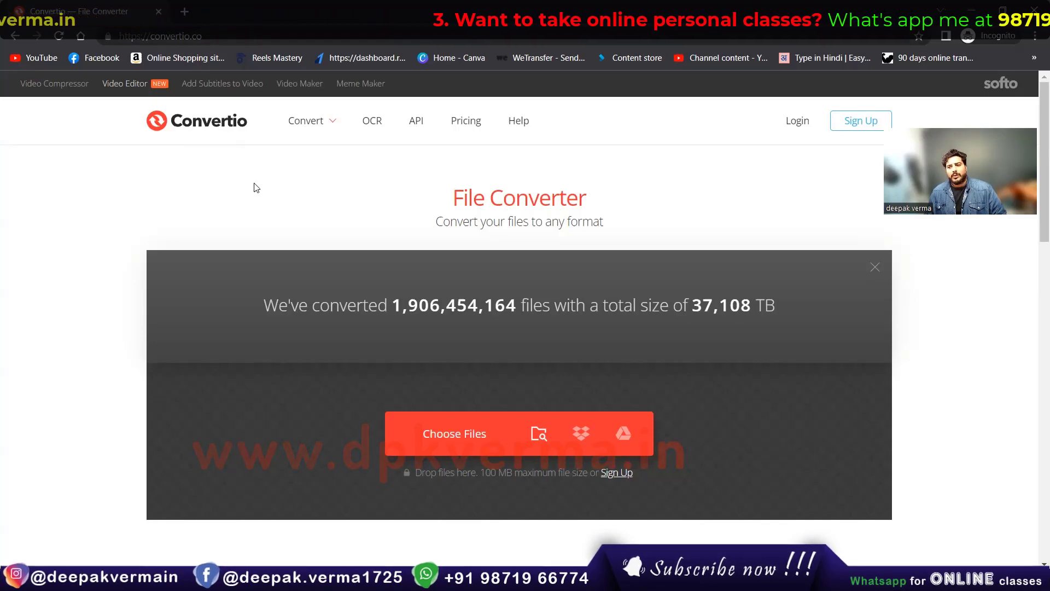
Upload the four jali PNGs, including download (1).png and download (2).png, to Convertio
scroll(460, 417, down, 2)
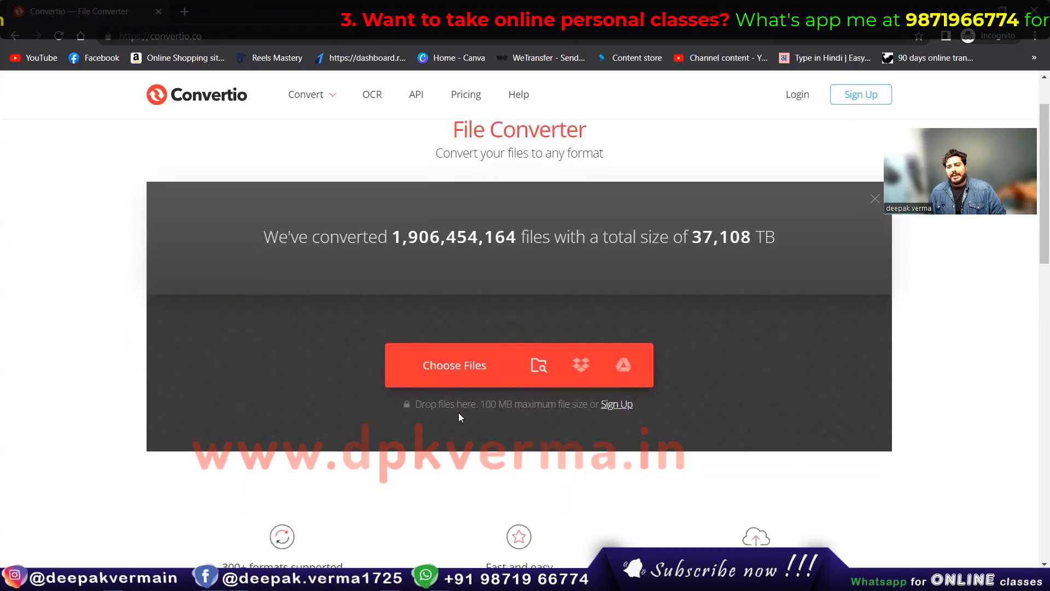
click(477, 376)
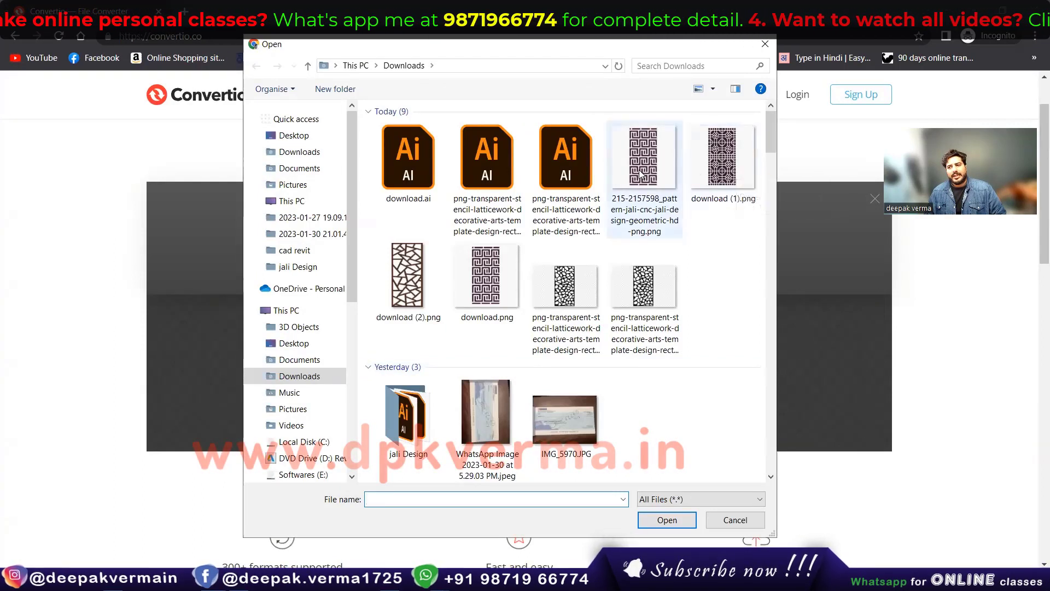
click(641, 175)
ctrl+click(722, 158)
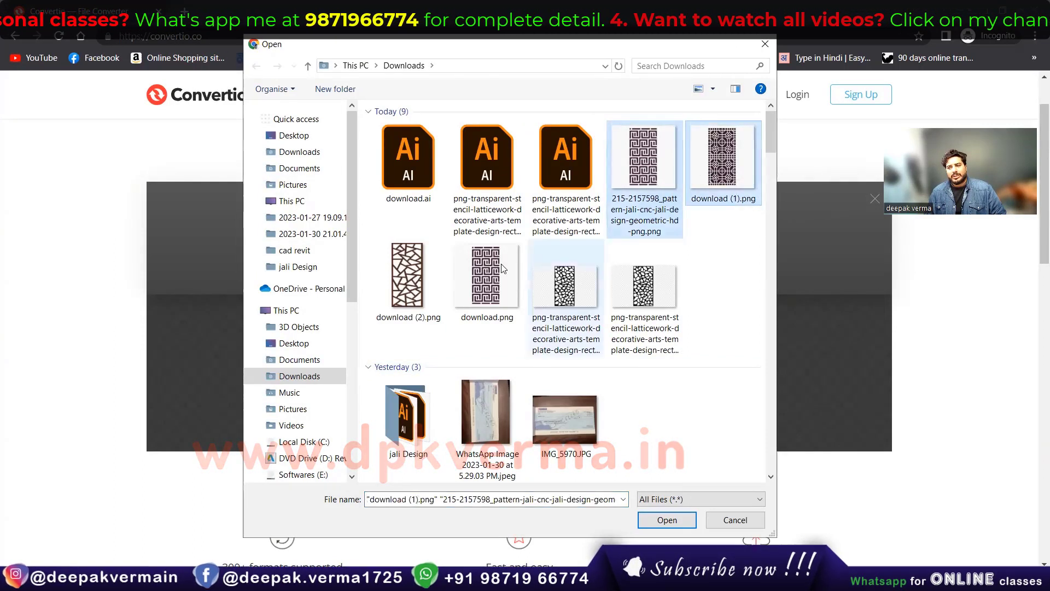
ctrl+click(403, 272)
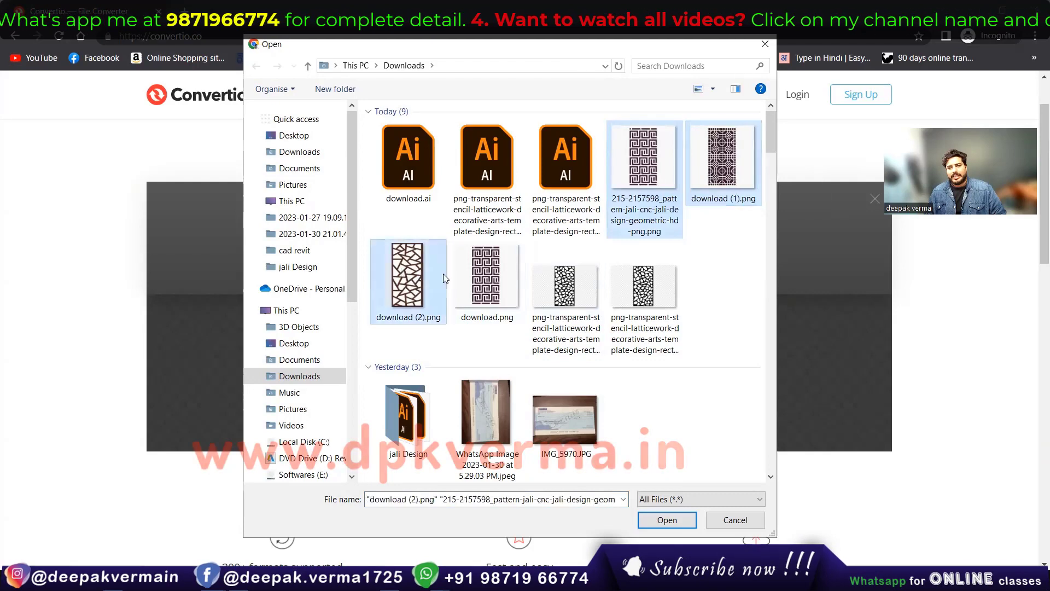
ctrl+click(569, 297)
click(667, 520)
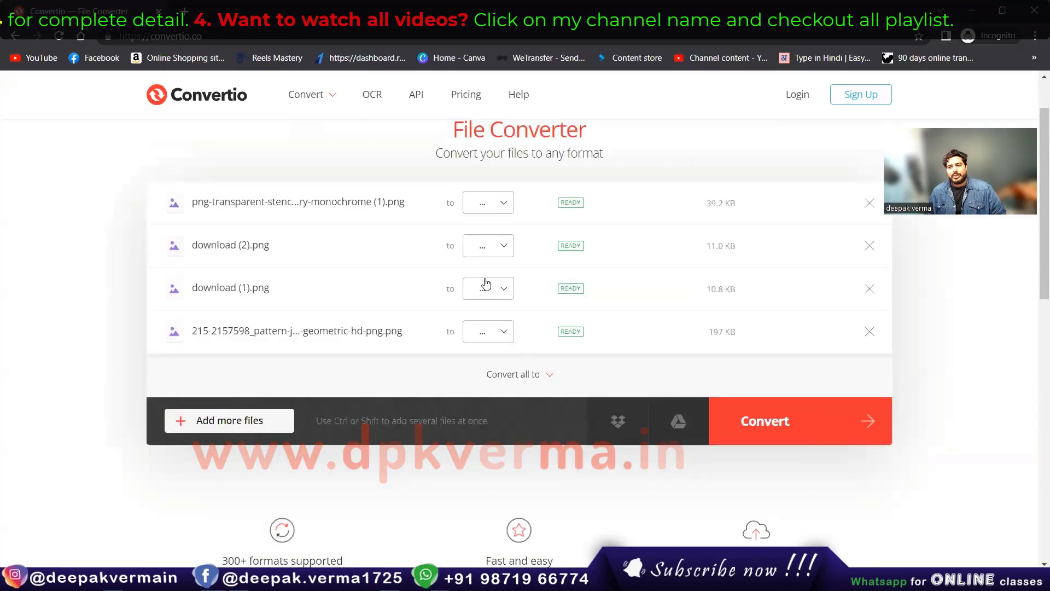
Set all four files' output format to AI and start the conversion
click(501, 210)
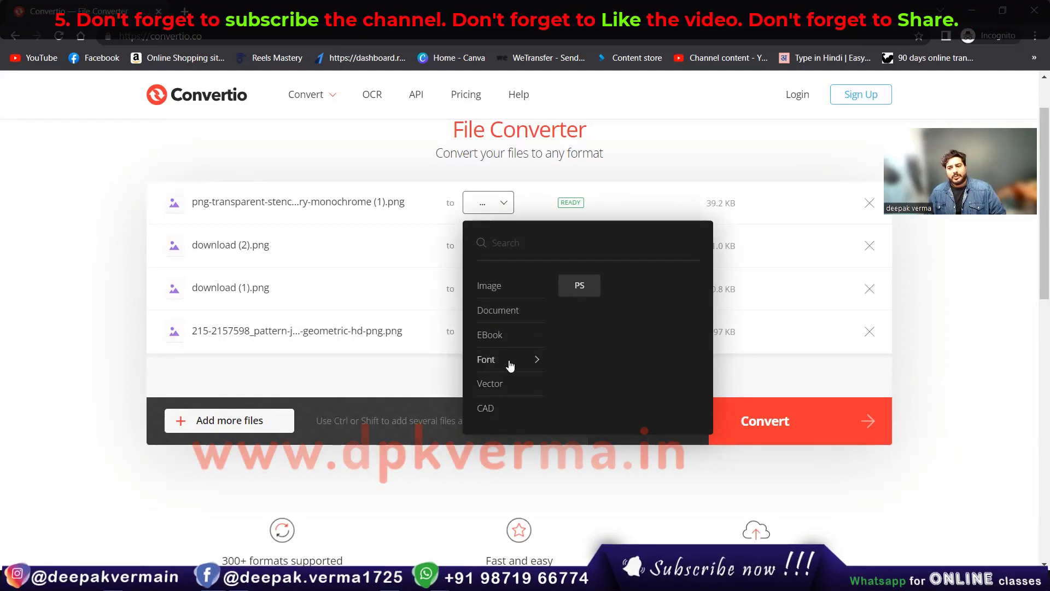
mouse_move(490, 383)
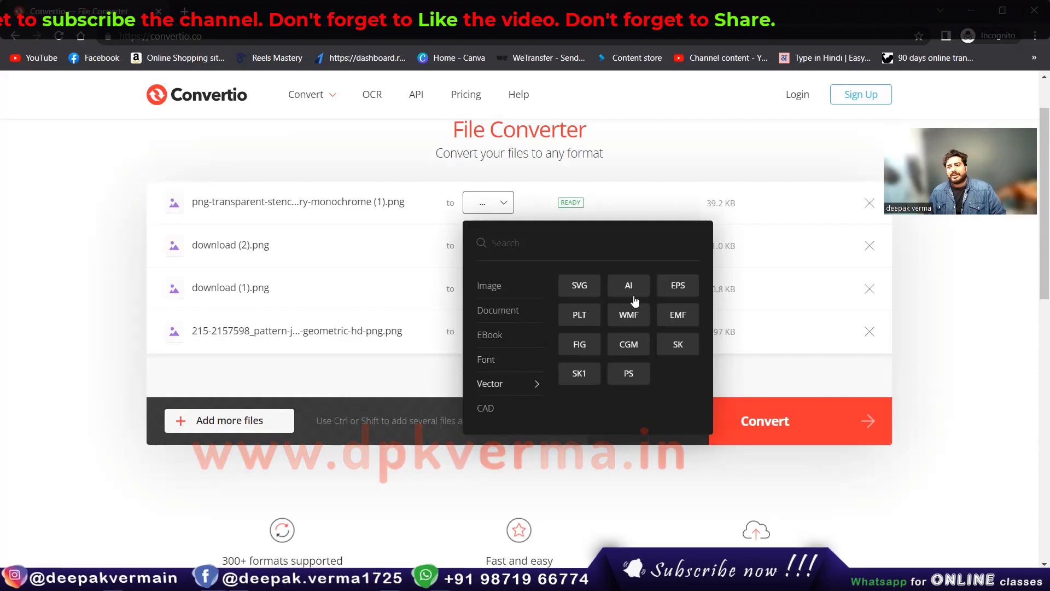
click(629, 286)
click(488, 245)
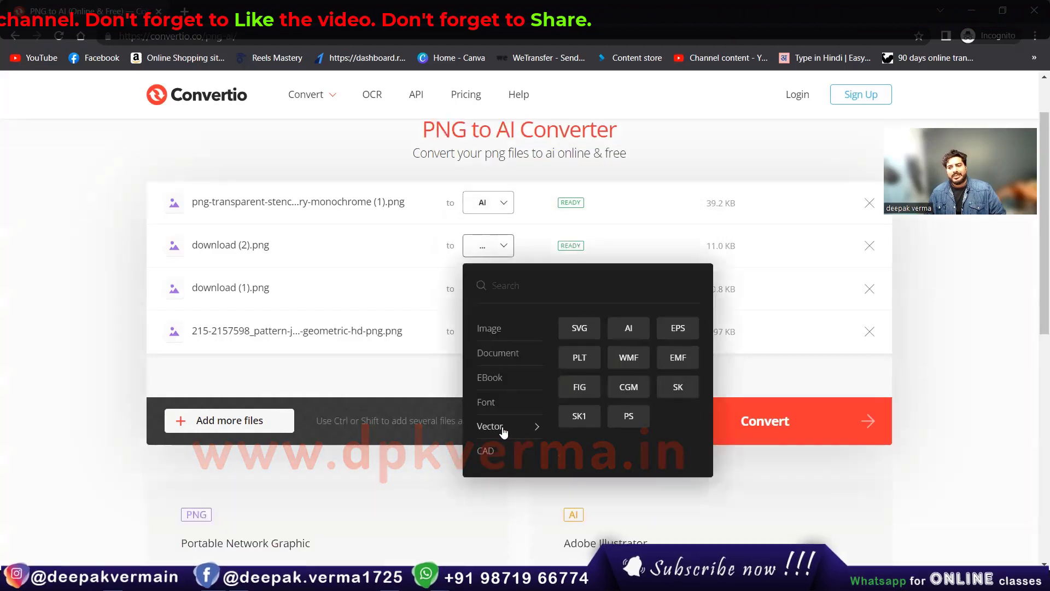
click(627, 329)
click(488, 288)
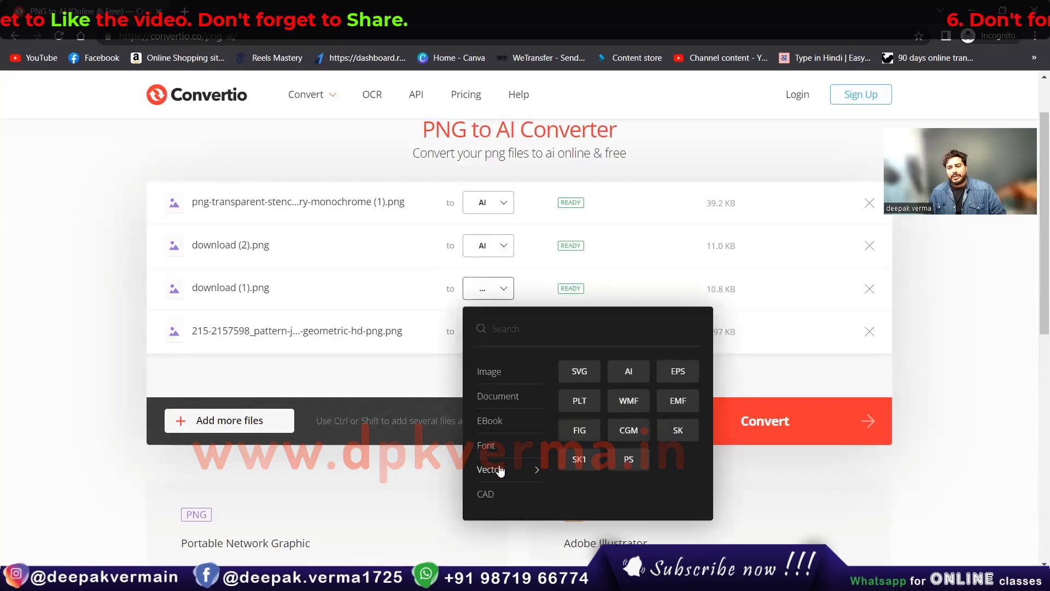
click(634, 373)
click(488, 332)
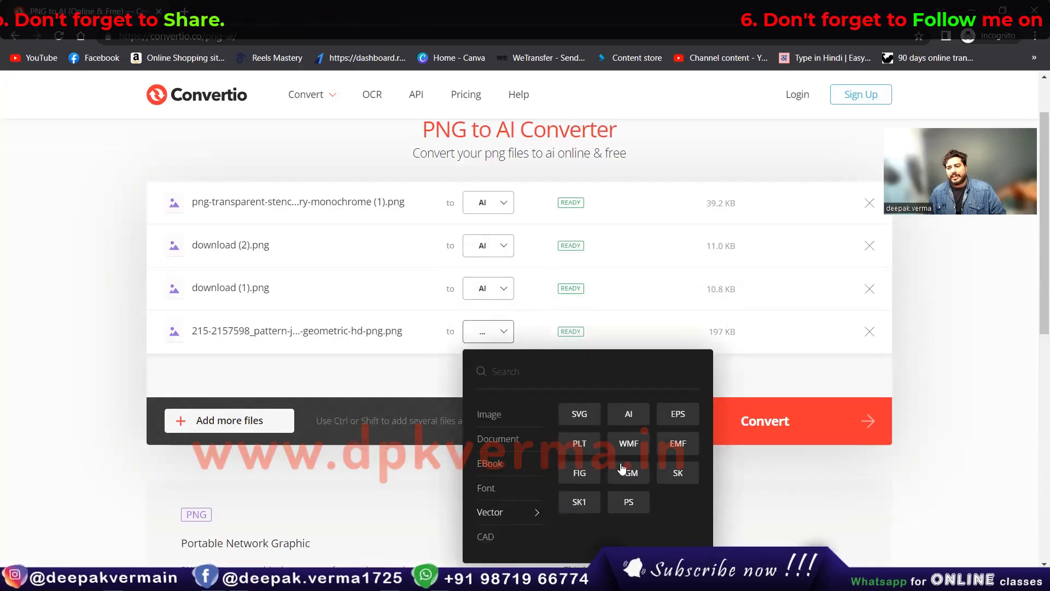
click(629, 414)
click(546, 375)
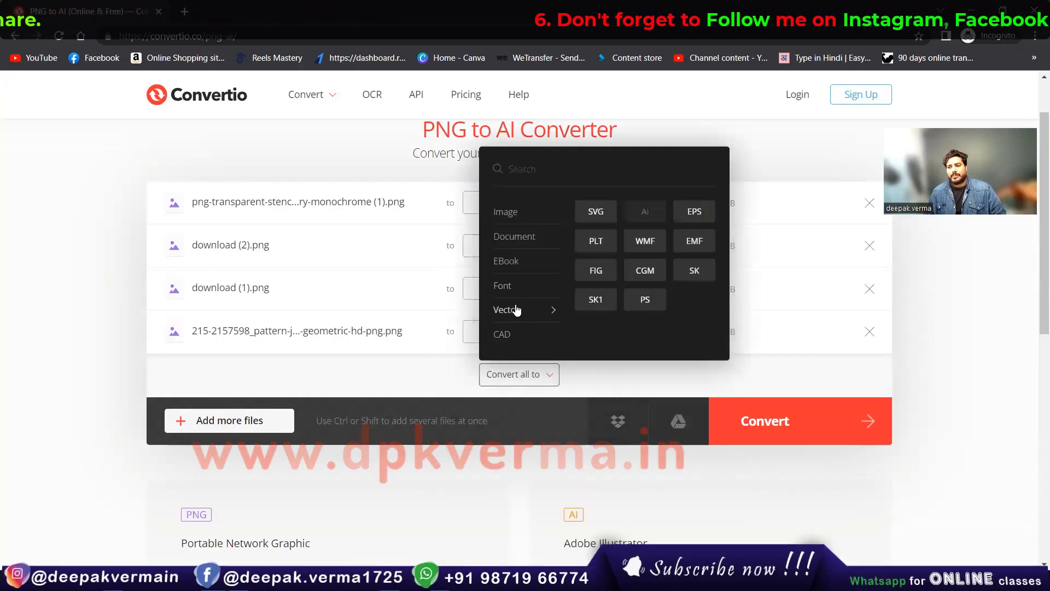
click(644, 218)
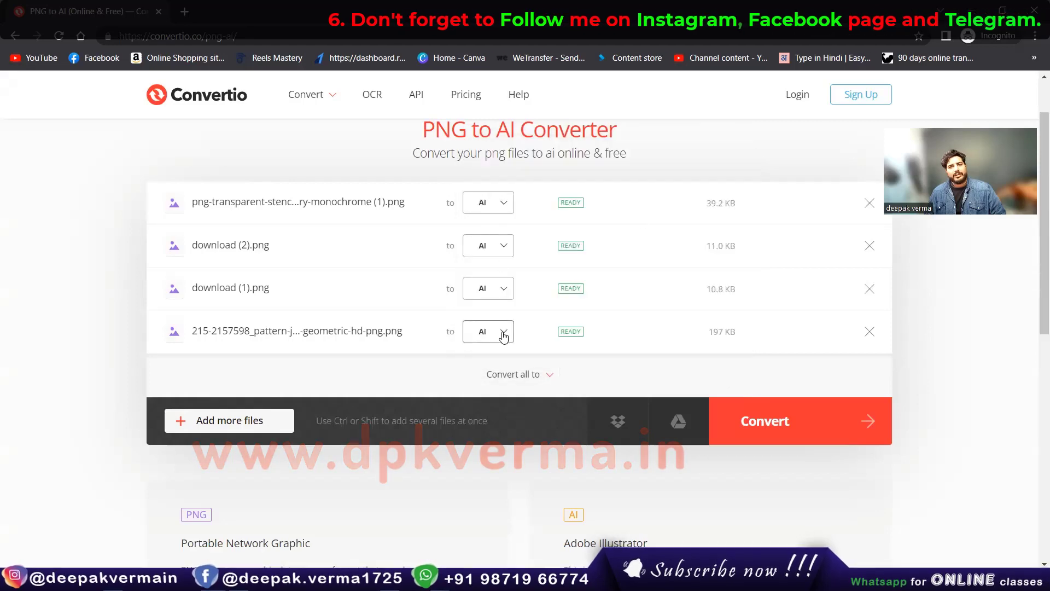
click(774, 422)
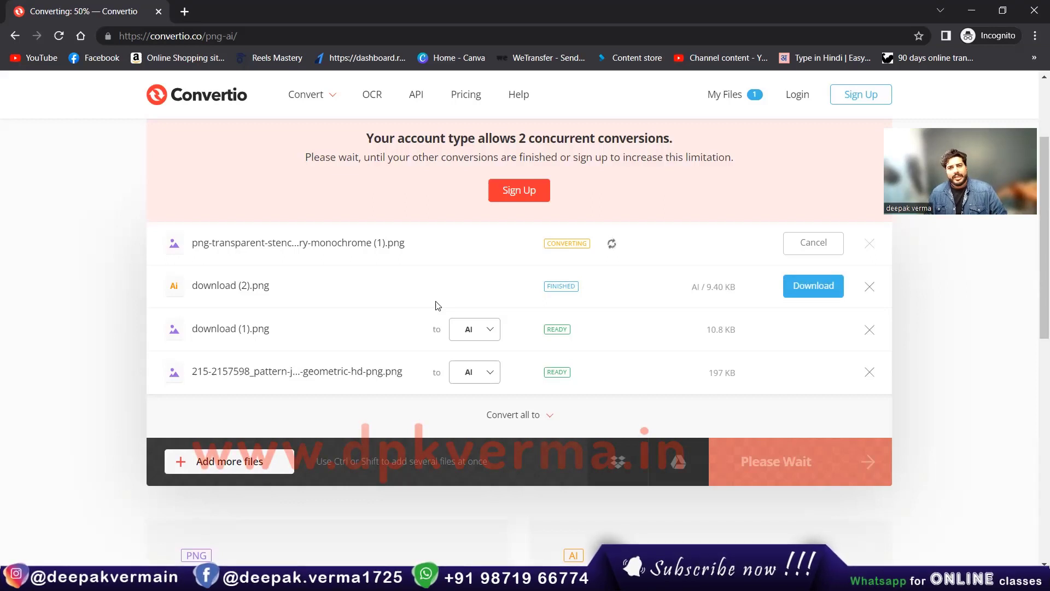
Download the converted download-_2_.ai and png-transparent stencil AI files
click(819, 296)
click(814, 244)
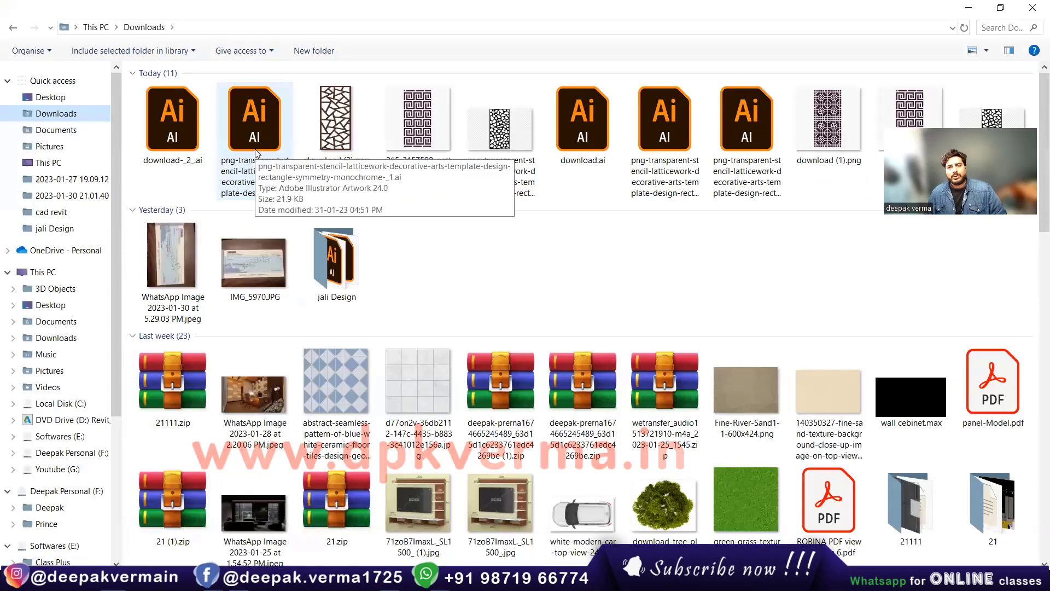
Open the jali Design folder to check the converted .ai files
double_click(335, 260)
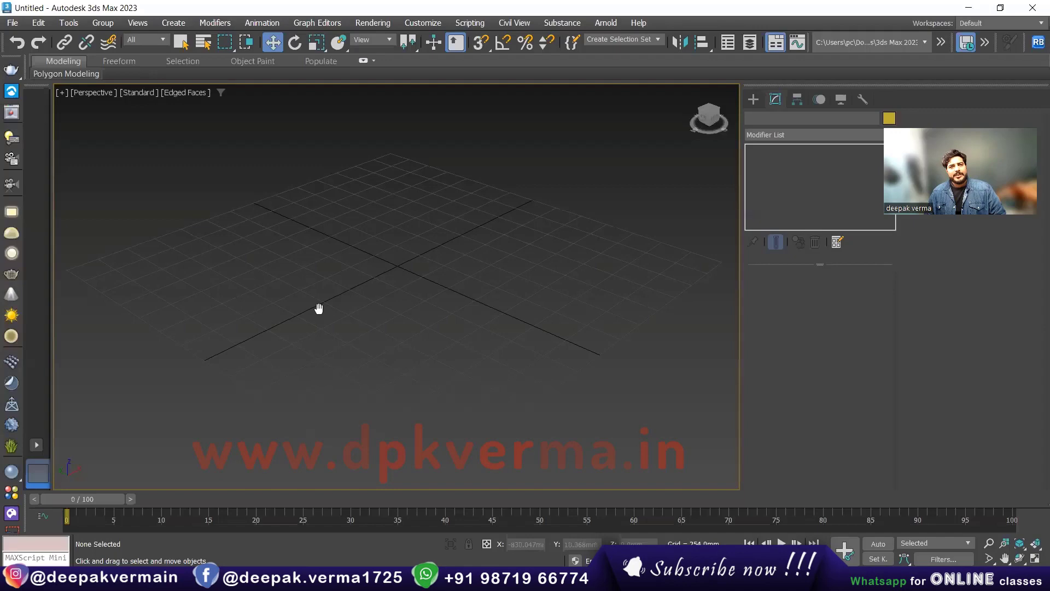
Import the geometric jali .ai file, merging it into the current scene
middle_drag(319, 309, 323, 315)
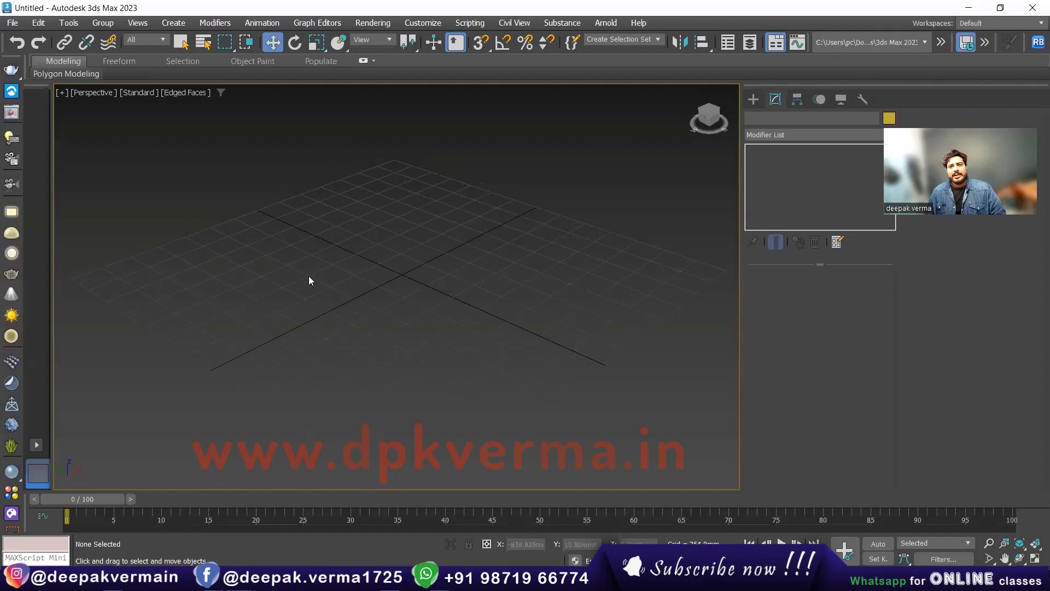
click(15, 27)
mouse_move(30, 212)
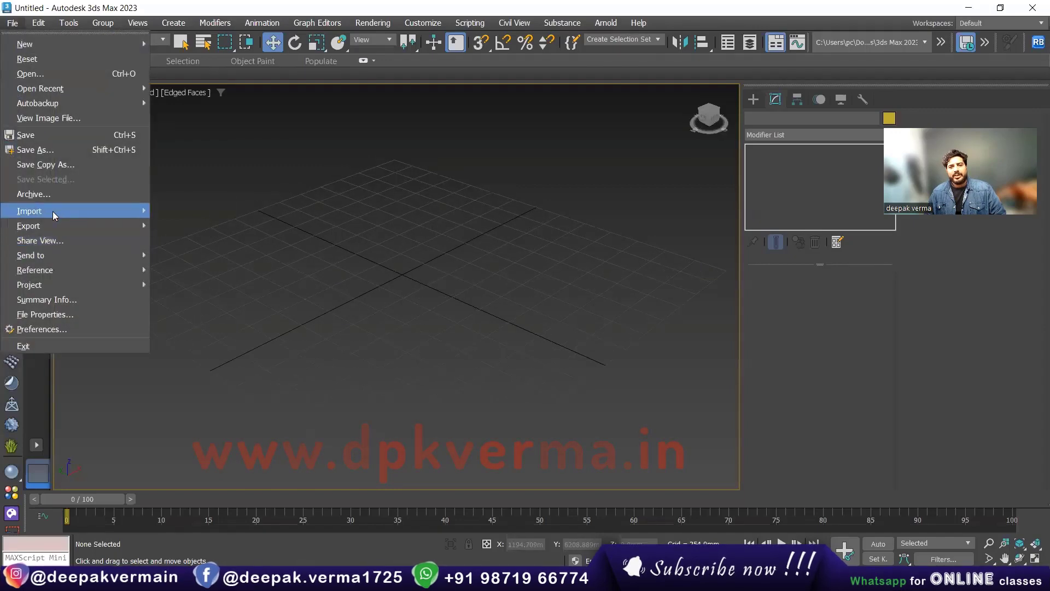
click(196, 214)
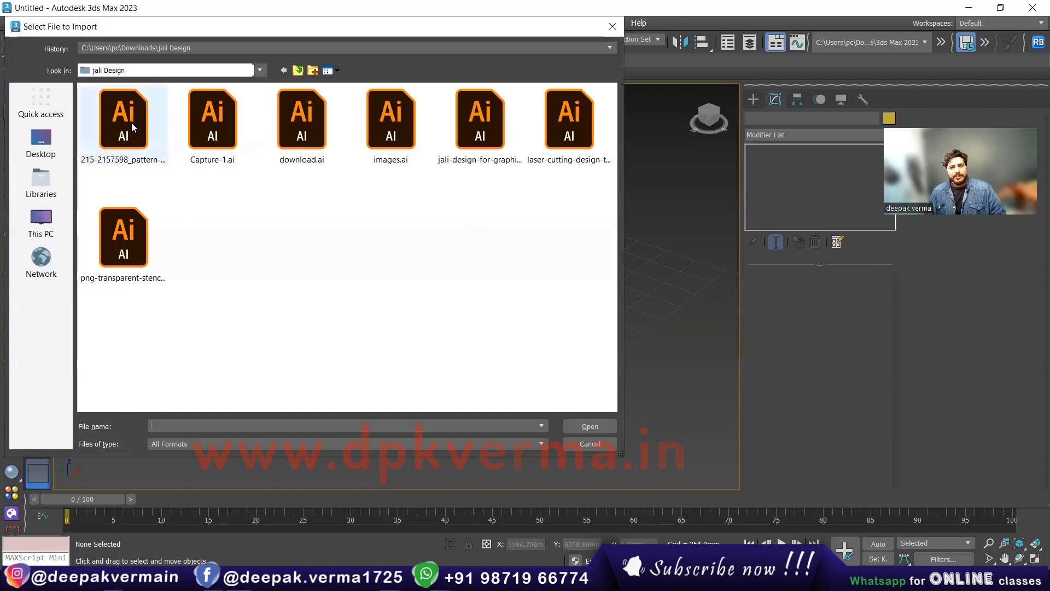
click(132, 122)
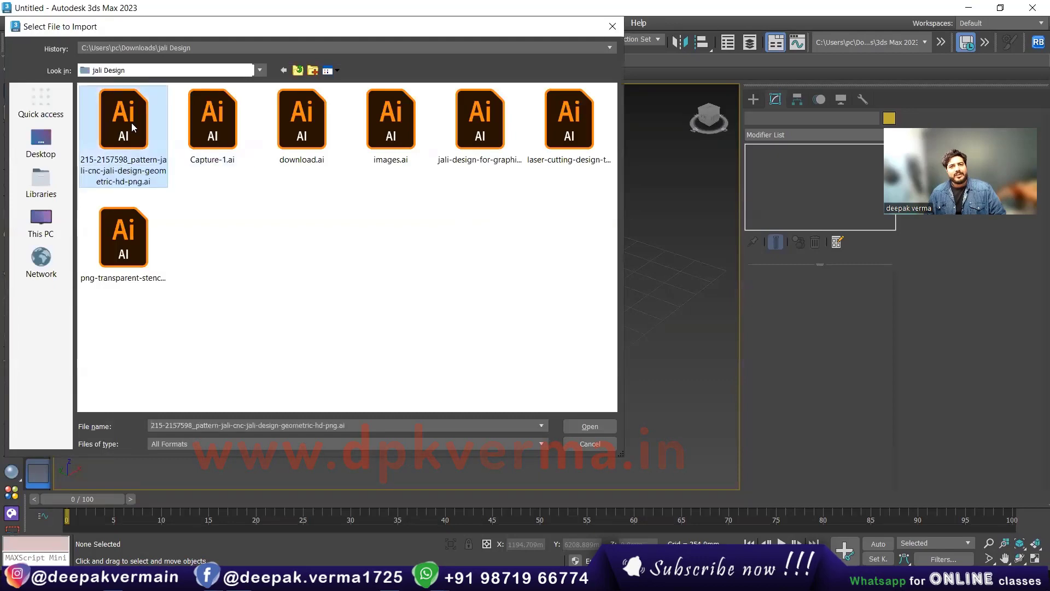
click(574, 428)
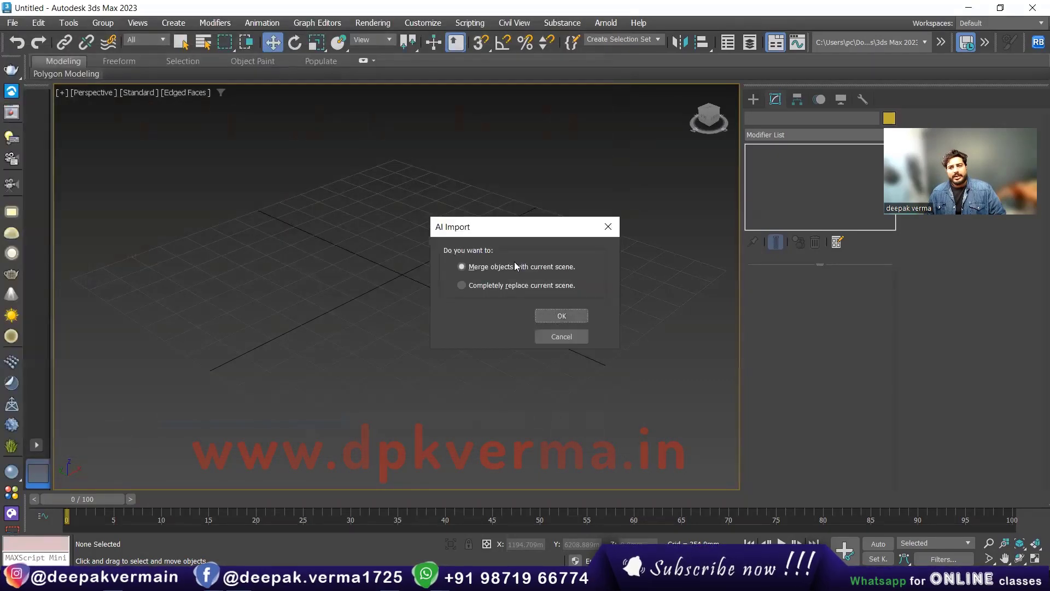
click(519, 296)
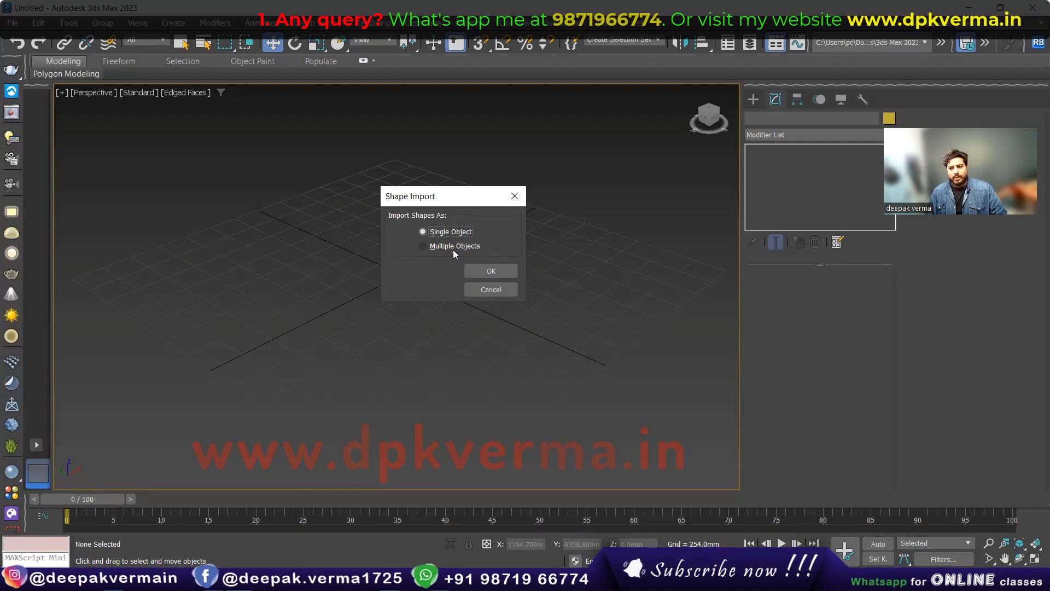
Import the pattern as a single shape, Shape1, and centre it in the viewport
click(490, 272)
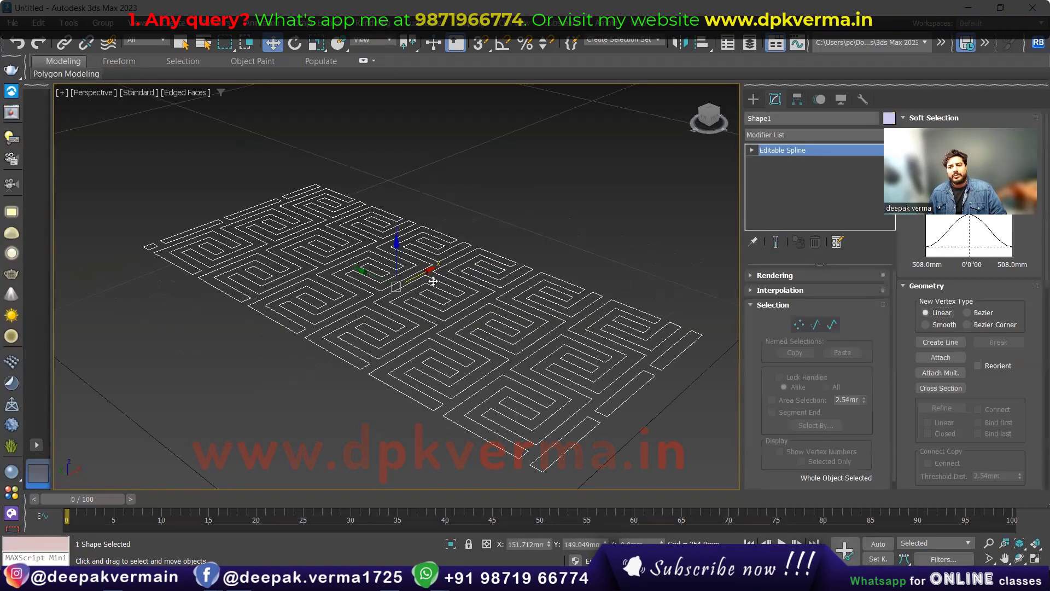
scroll(416, 318, down, 5)
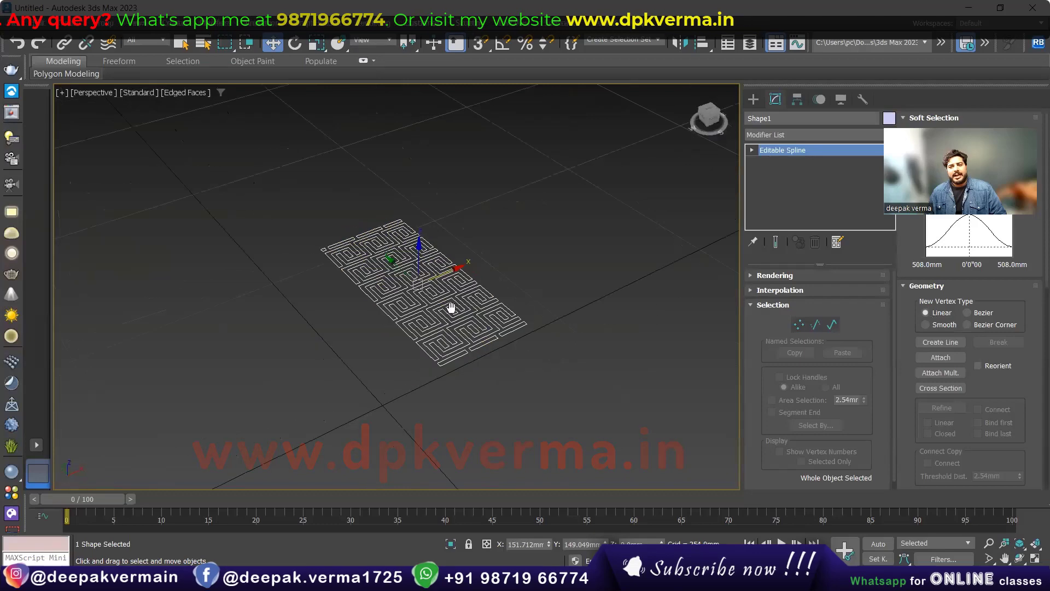
middle_drag(452, 304, 355, 309)
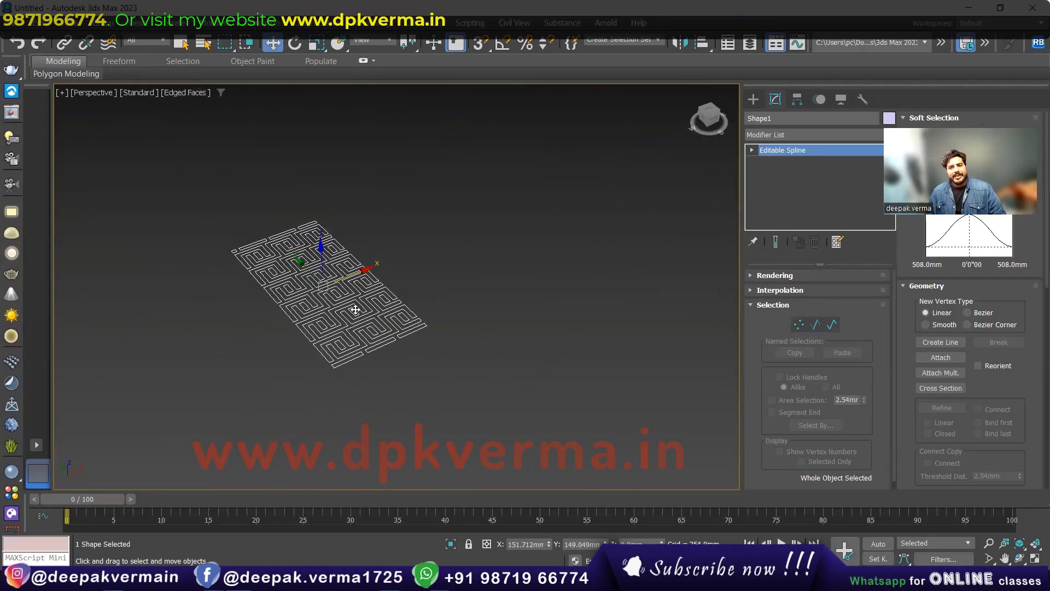
scroll(357, 310, up, 2)
scroll(360, 311, up, 2)
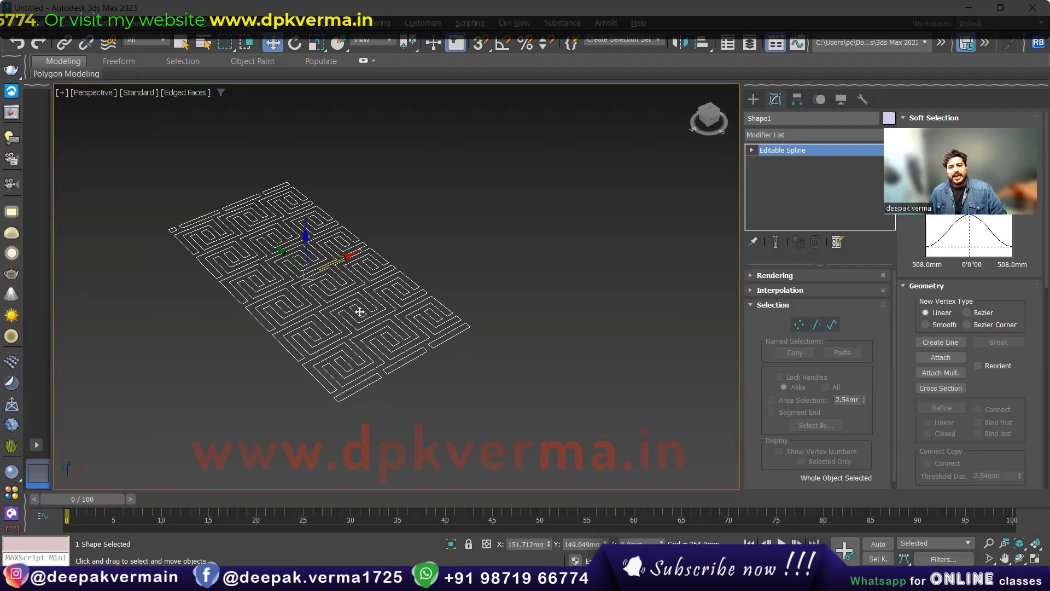
click(785, 135)
Extrude Shape1 by 3.0mm and inspect the solid panel from Top and angled views
text(e)
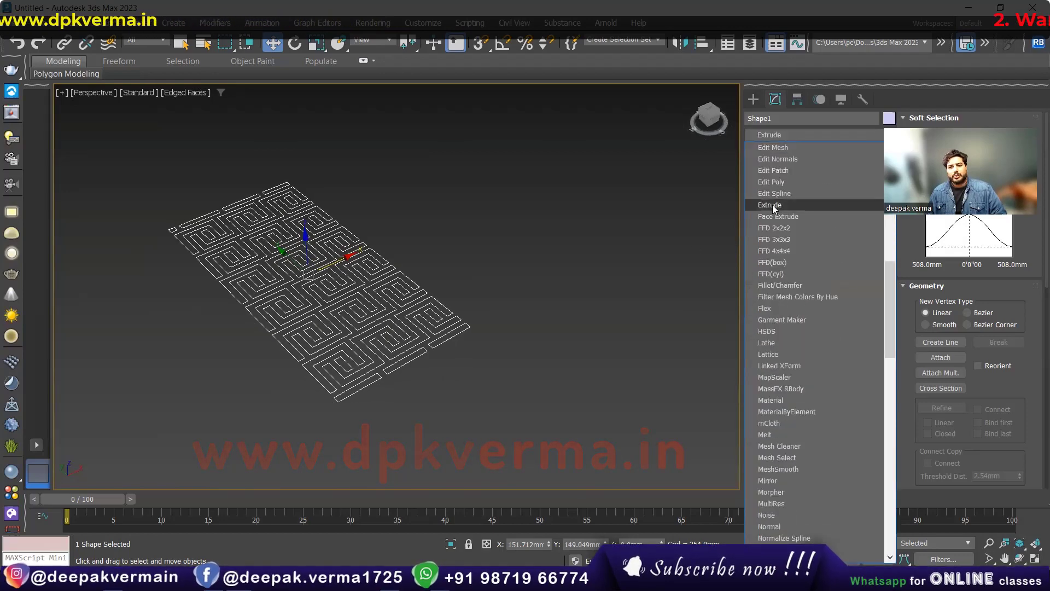
click(773, 205)
scroll(416, 333, up, 3)
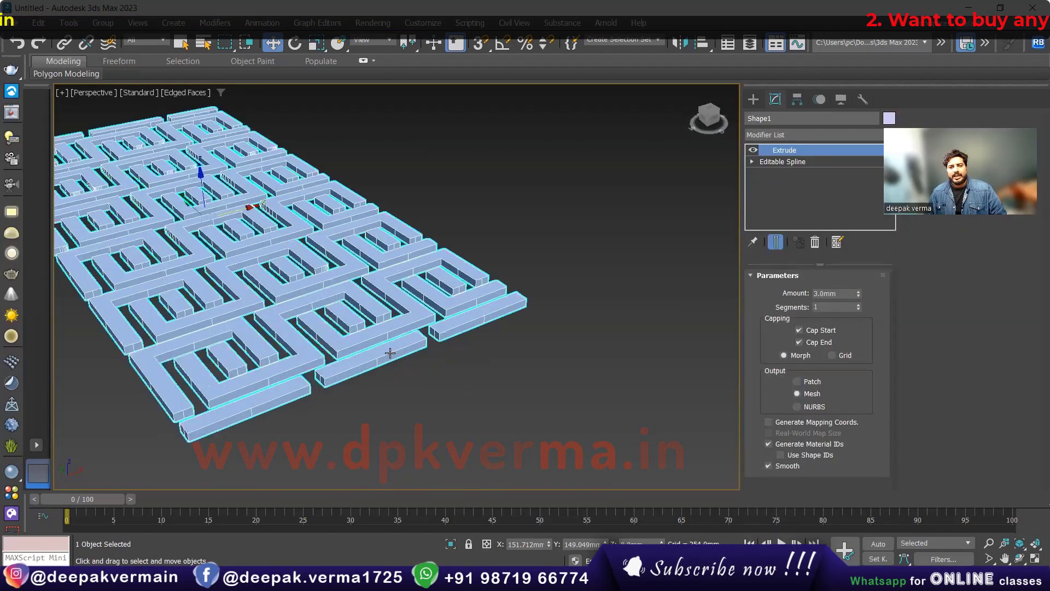
key(ctrl+d)
scroll(461, 346, up, 2)
click(461, 346)
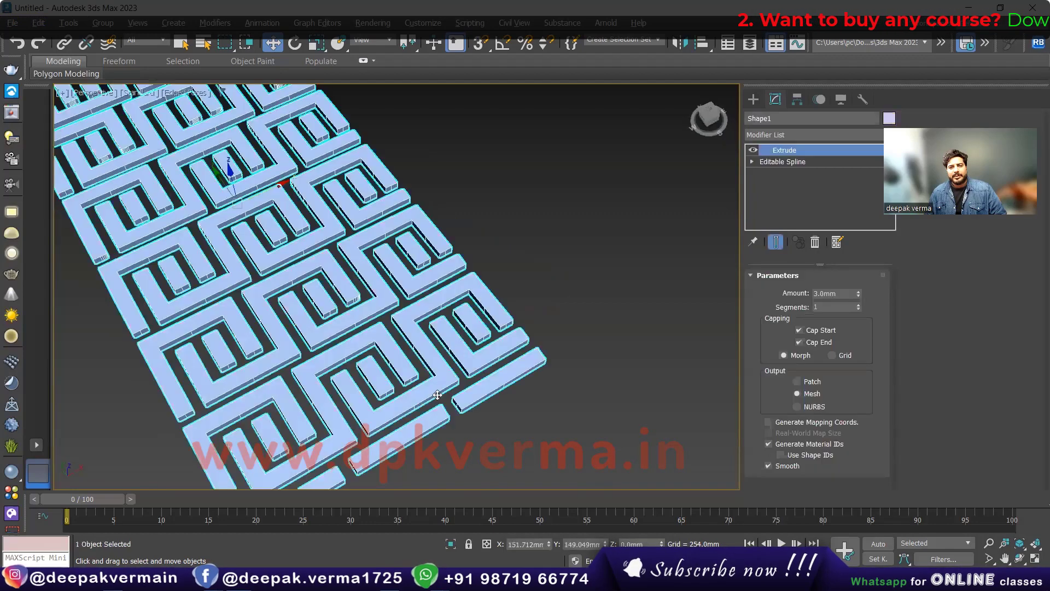
alt+middle_drag(437, 394, 368, 378)
alt+middle_drag(463, 339, 473, 340)
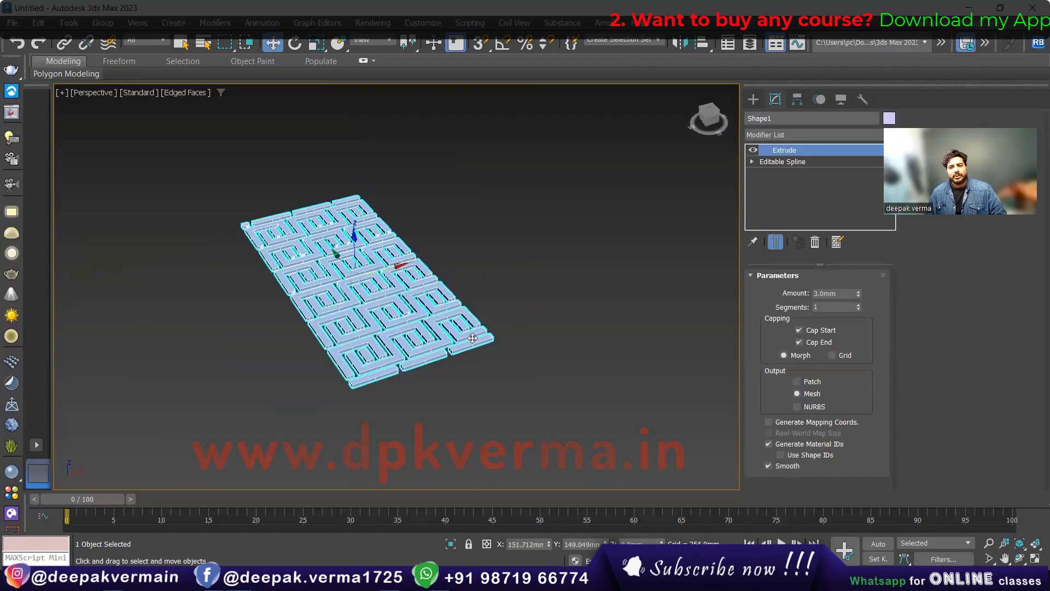
key(t)
key(f)
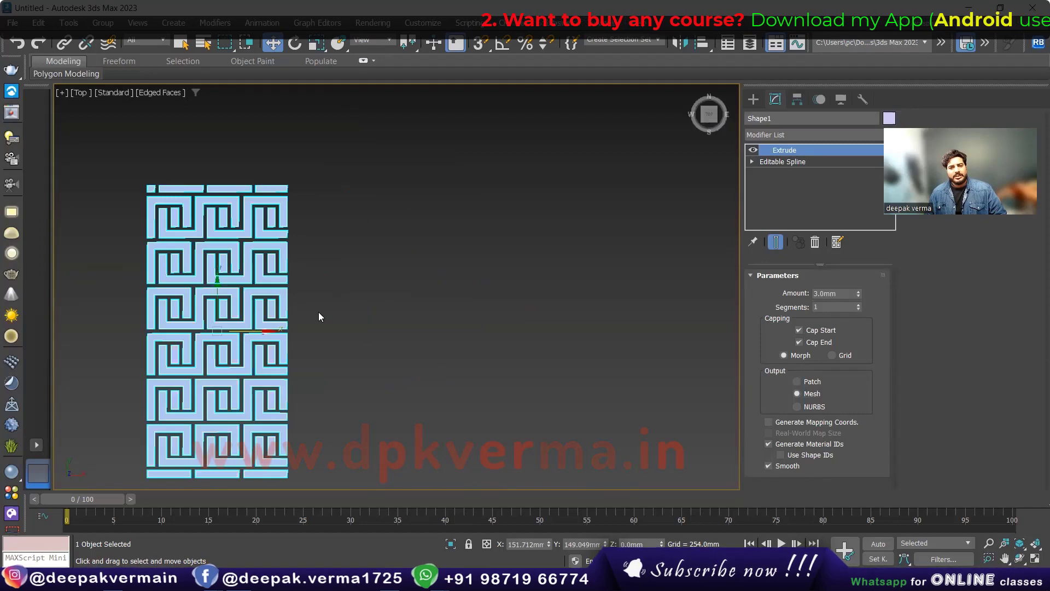
mouse_move(319, 312)
alt+middle_down()
mouse_move(343, 347)
mouse_move(362, 309)
mouse_move(349, 359)
alt+middle_up()
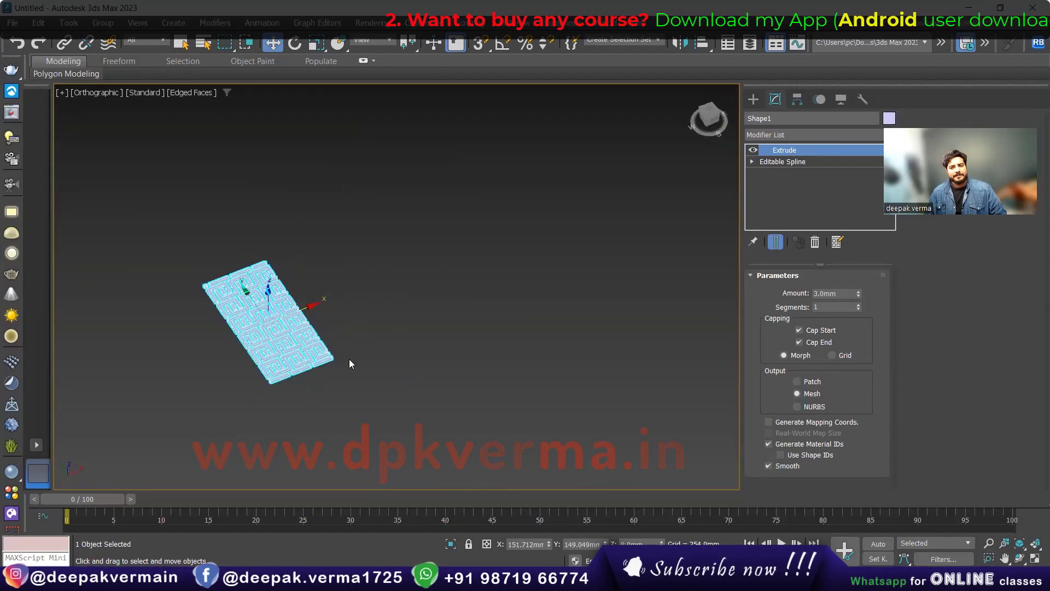
click(12, 23)
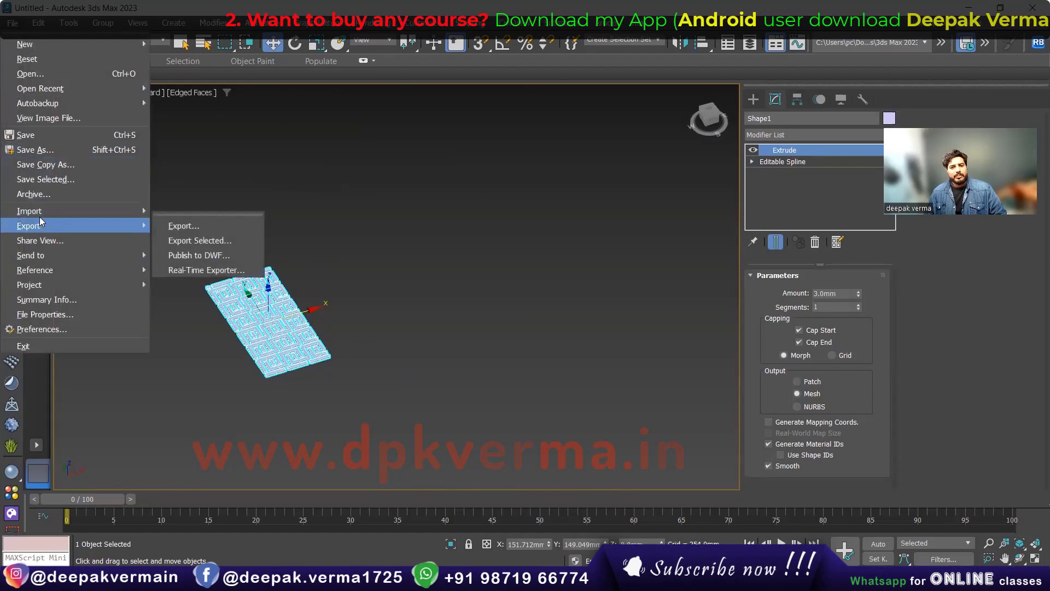
Merge Capture-1.ai into the scene as a single shape, Shape002
click(320, 309)
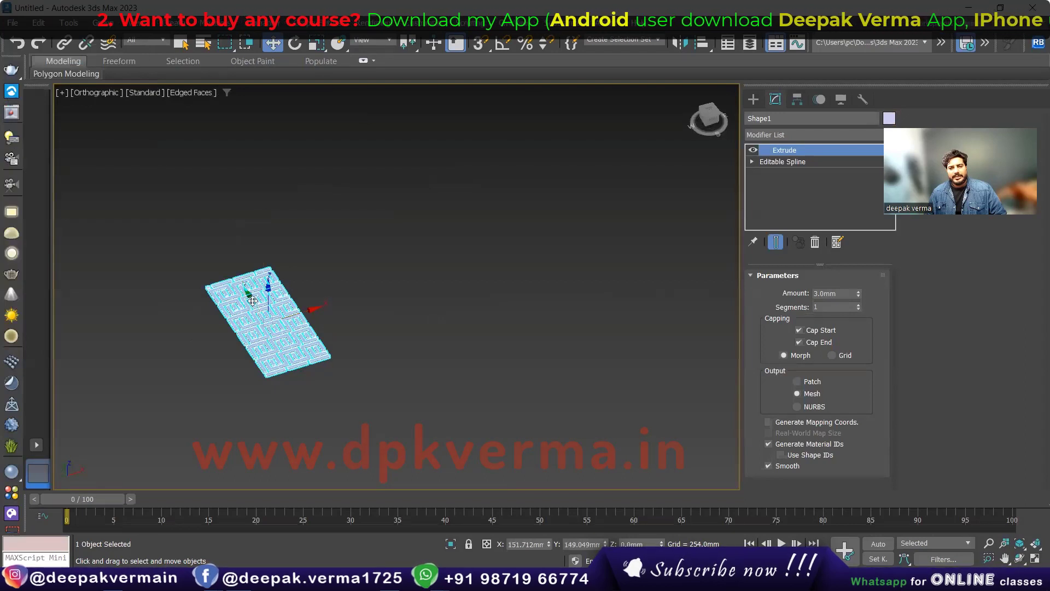
alt+middle_drag(252, 300, 160, 164)
click(12, 22)
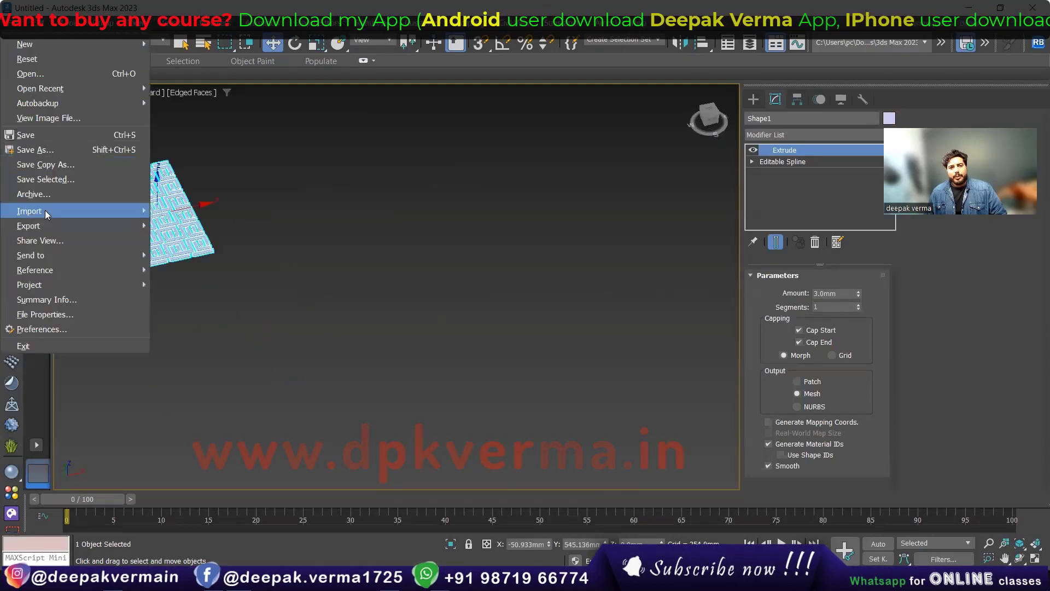
mouse_move(28, 211)
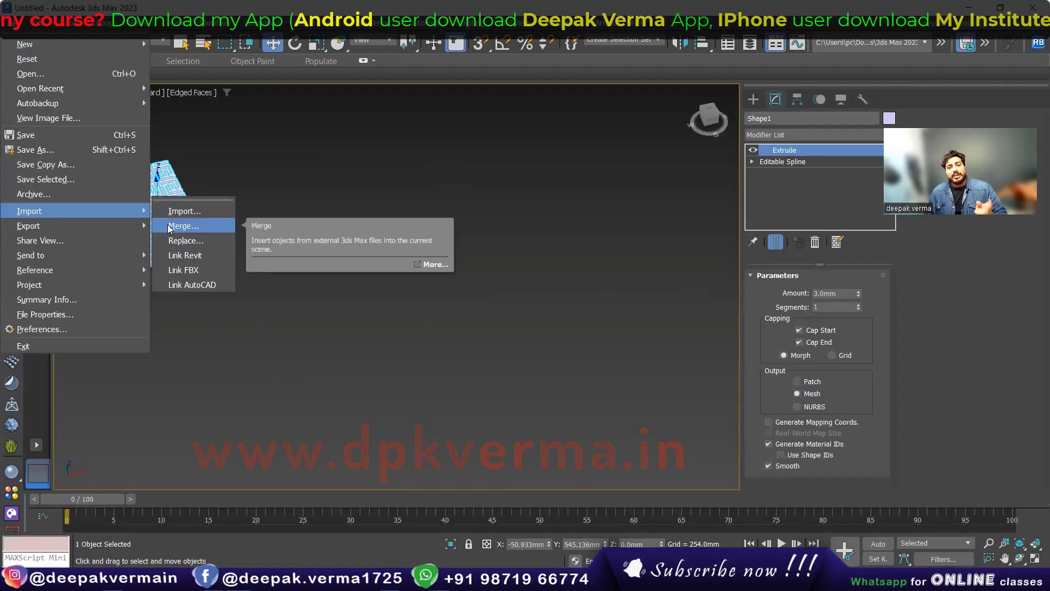
click(170, 226)
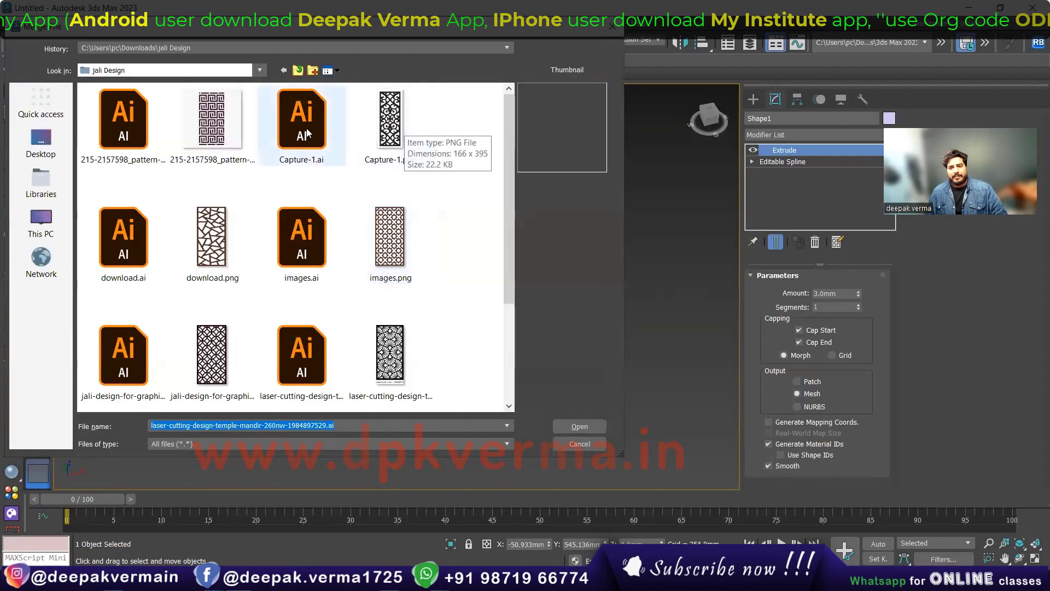
click(305, 133)
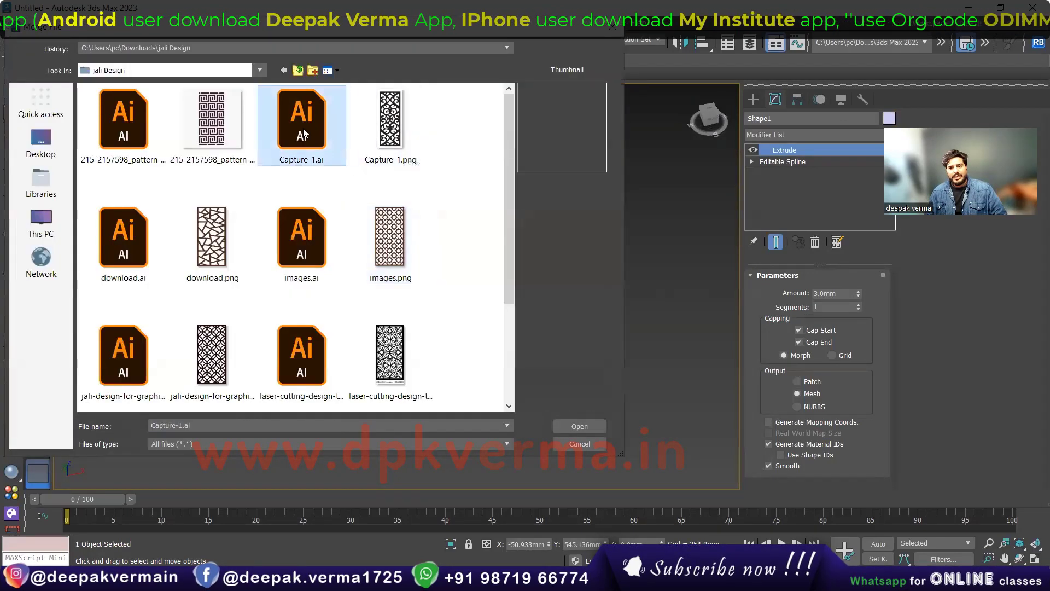
click(569, 426)
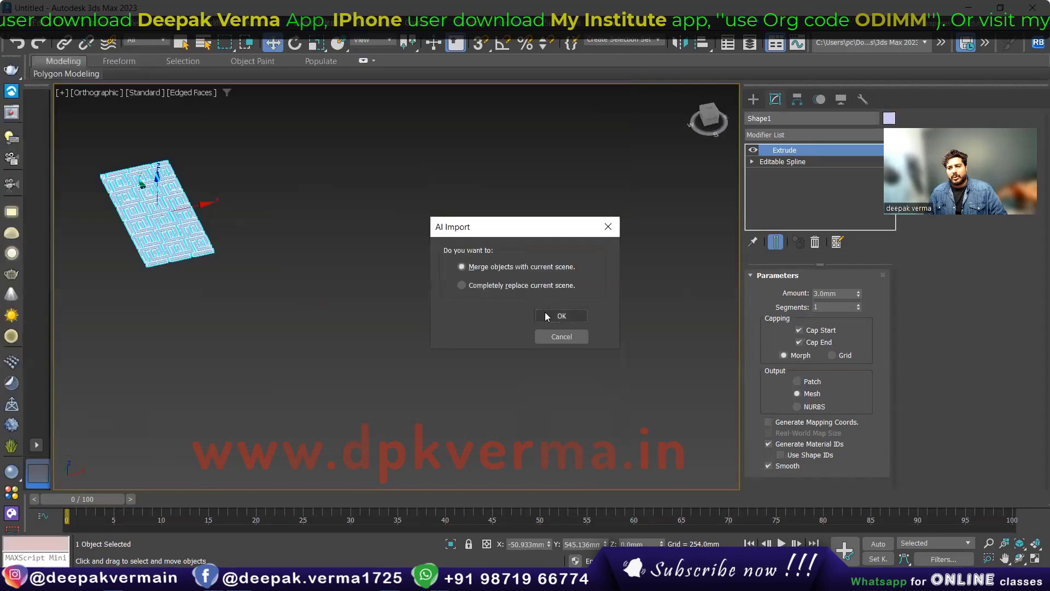
click(562, 315)
click(563, 311)
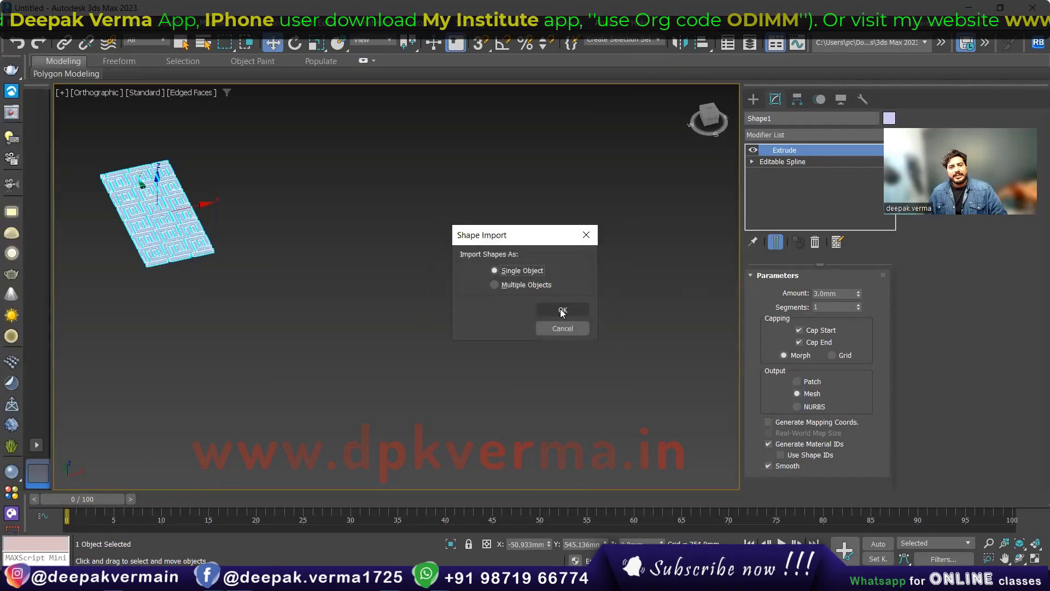
click(591, 316)
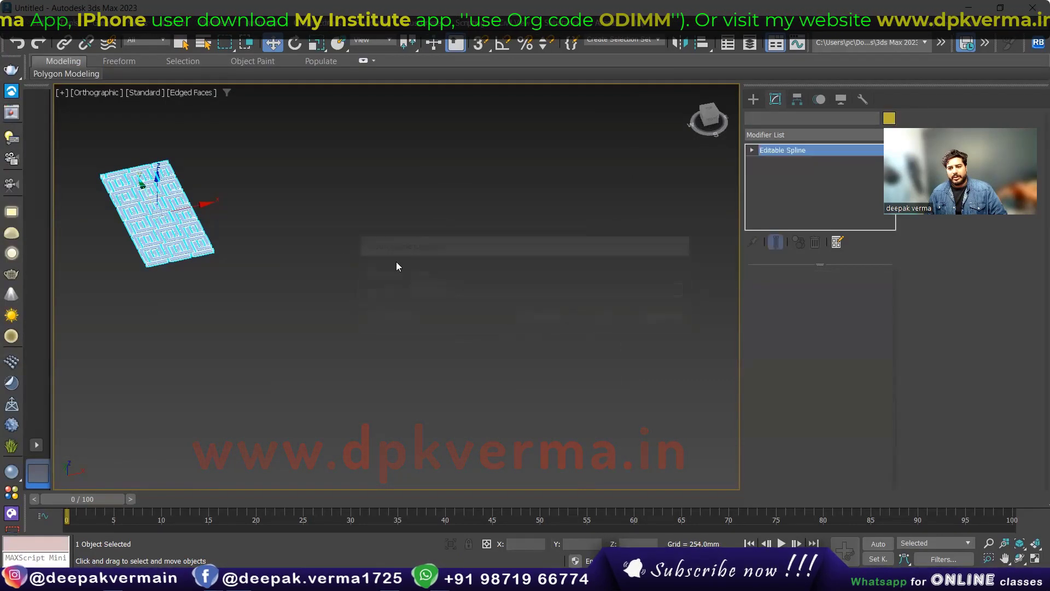
Scale up Shape002 and Shift-drag a clone of it up and to the right
scroll(351, 261, down, 3)
scroll(359, 264, down, 3)
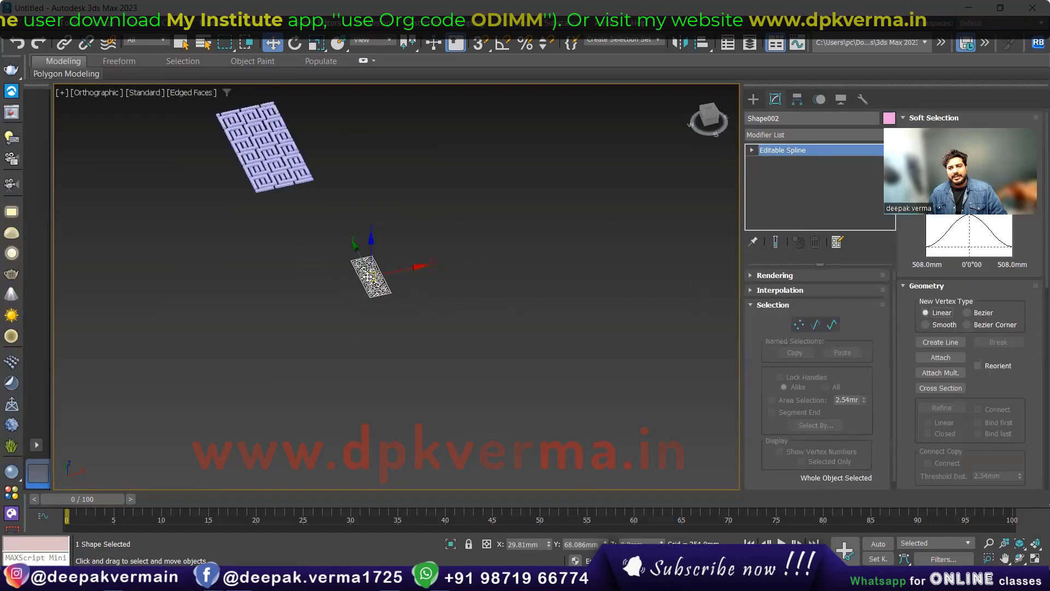
scroll(365, 268, up, 2)
key(r)
mouse_move(372, 274)
mouse_down()
mouse_move(371, 229)
mouse_move(340, 244)
mouse_up()
click(320, 256)
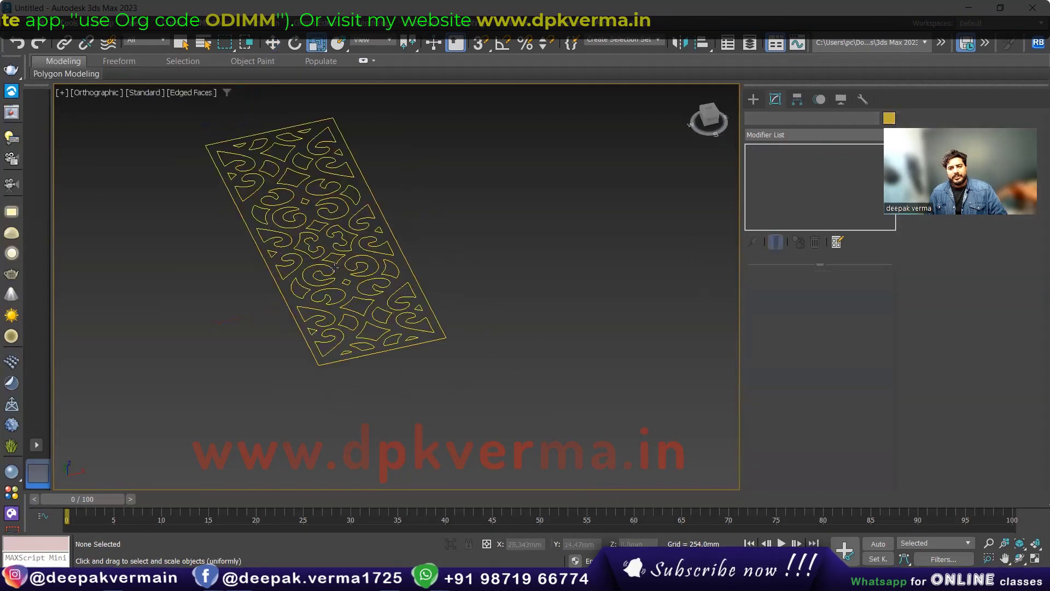
click(292, 261)
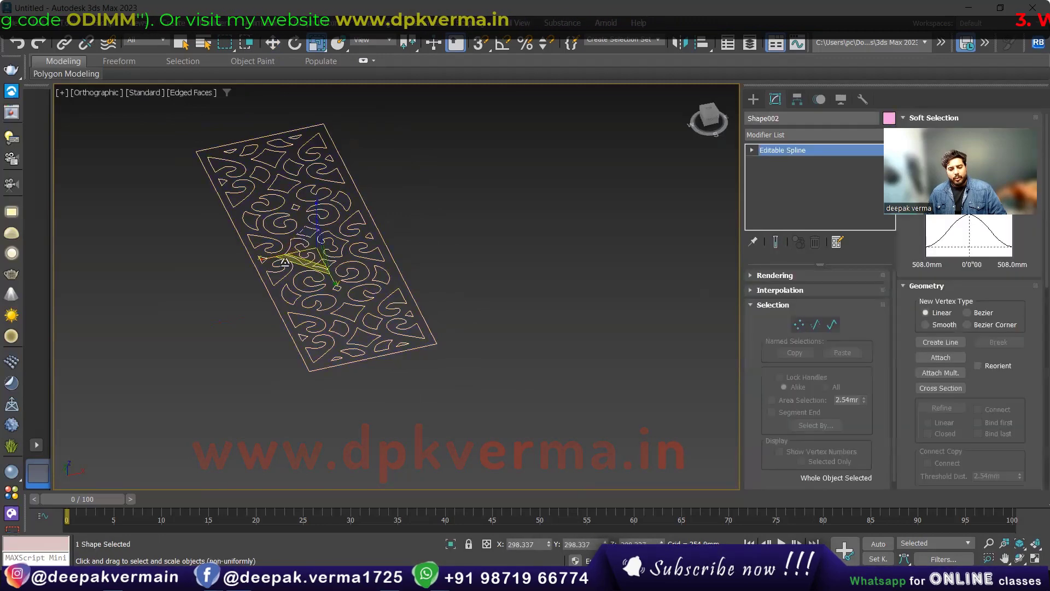
key(w)
shift+drag(342, 244, 541, 194)
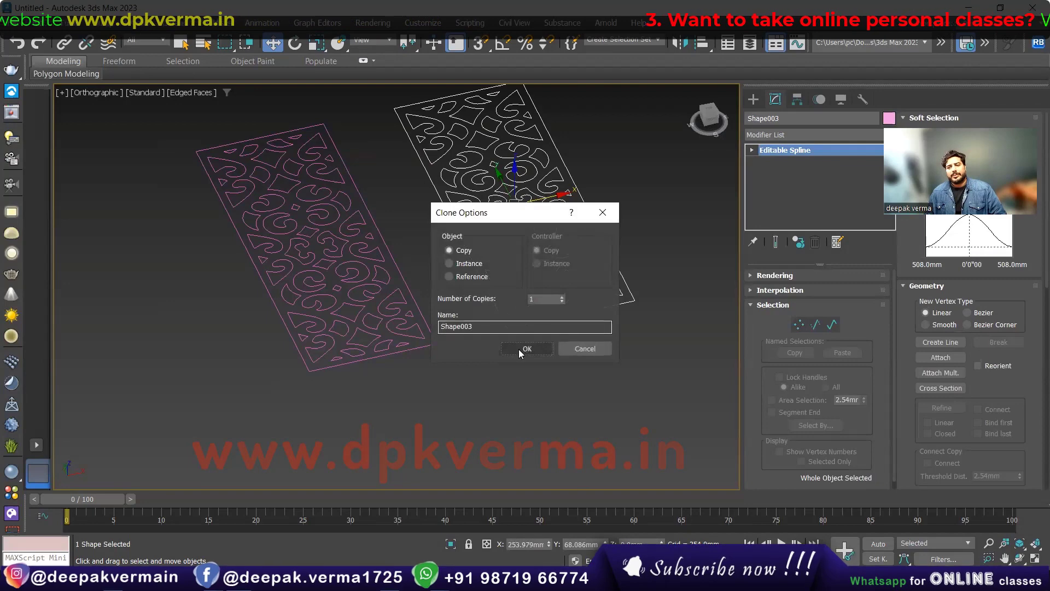
Create the Shape003 copy and give Shape002 a 3.0mm Extrude modifier
click(527, 348)
click(471, 366)
middle_drag(432, 295, 378, 320)
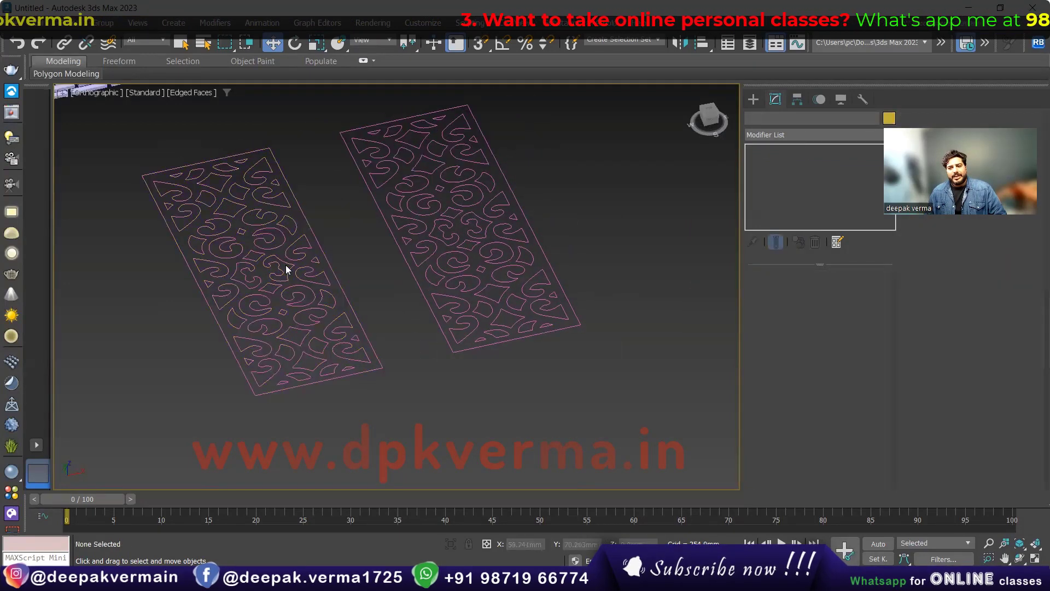
click(285, 262)
click(772, 136)
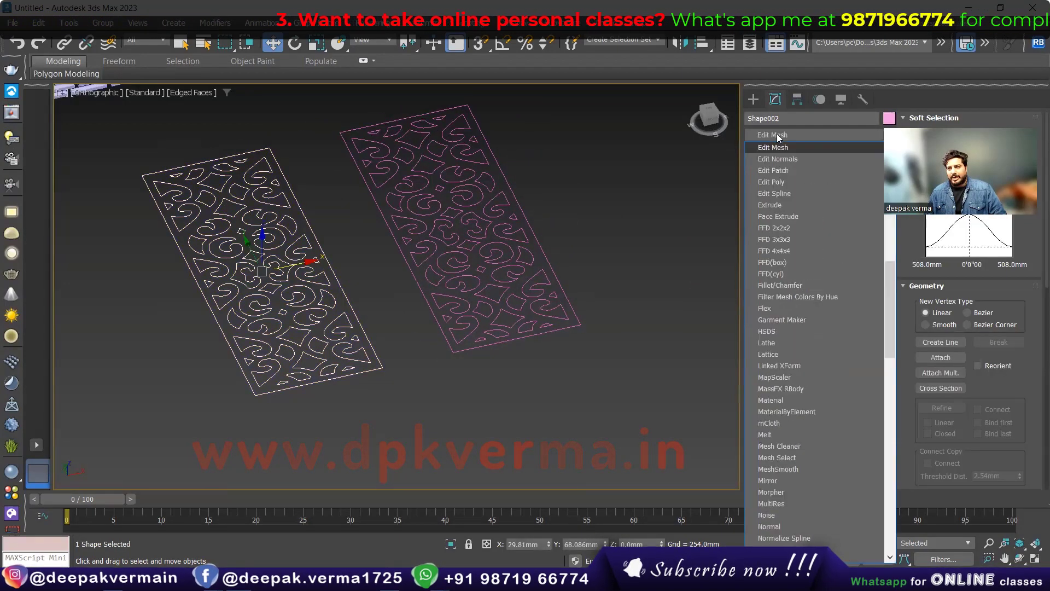
click(770, 205)
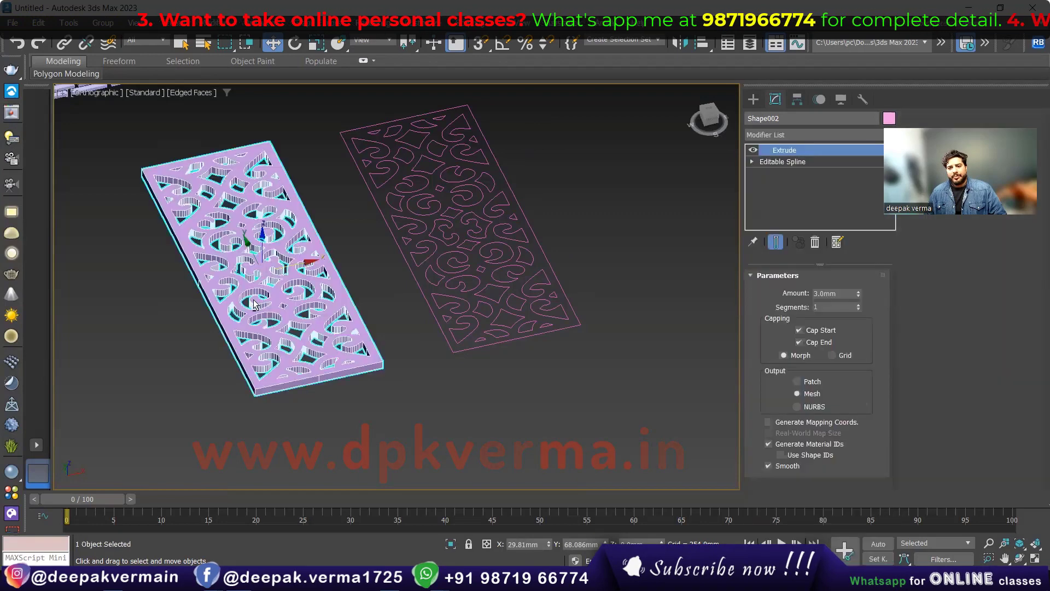
click(352, 390)
scroll(351, 389, up, 2)
scroll(345, 347, up, 2)
click(345, 347)
Delete the leftover Shape003 spline outline beside the extruded panel
middle_drag(388, 347, 403, 347)
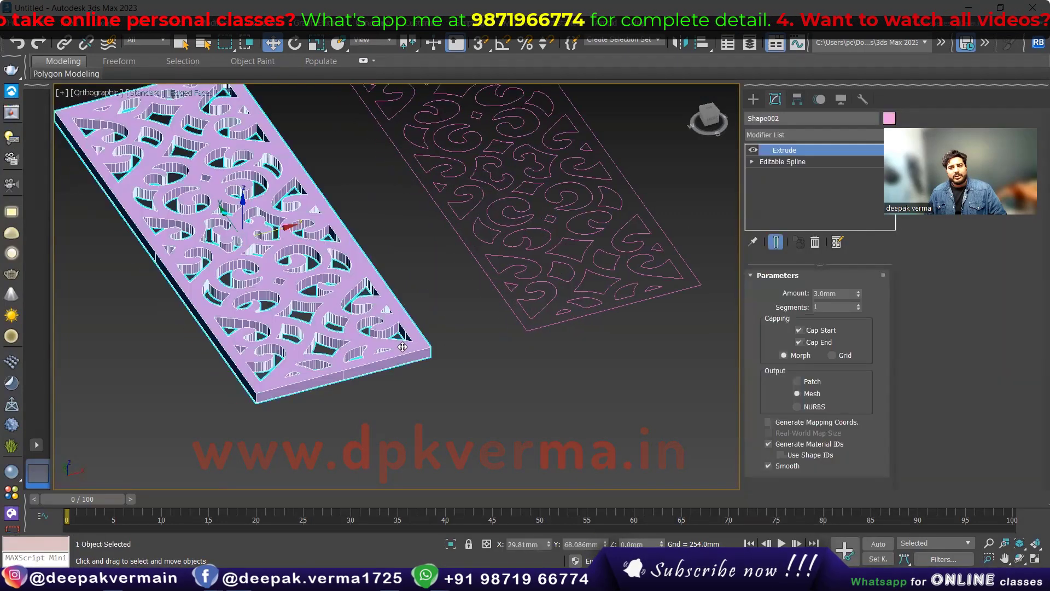
mouse_move(325, 364)
middle_down()
mouse_move(365, 364)
mouse_move(244, 371)
middle_up()
scroll(351, 364, down, 1)
scroll(313, 363, down, 1)
click(401, 271)
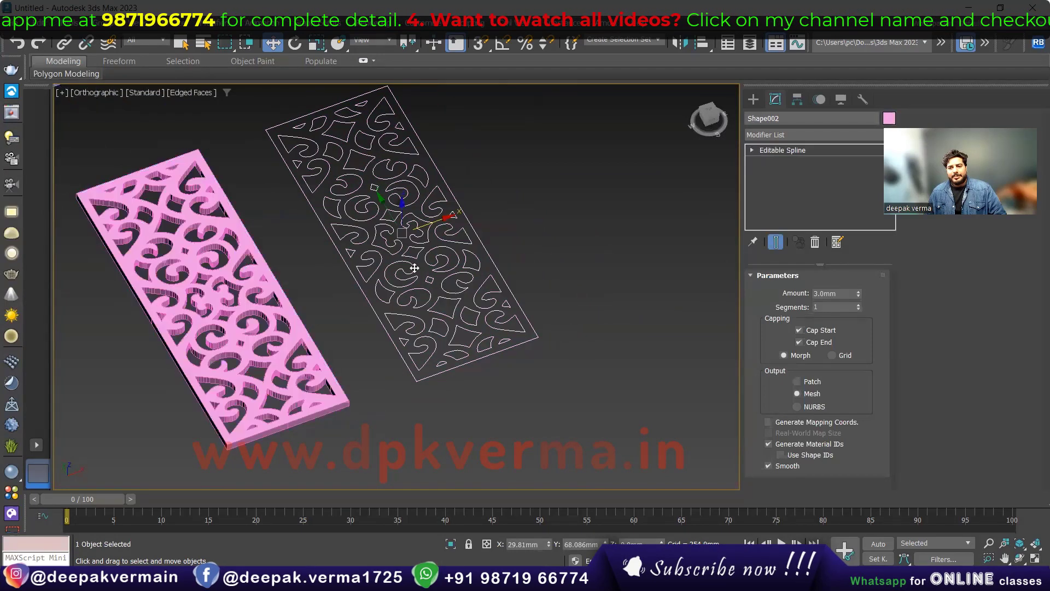
middle_drag(401, 272, 348, 273)
key(Delete)
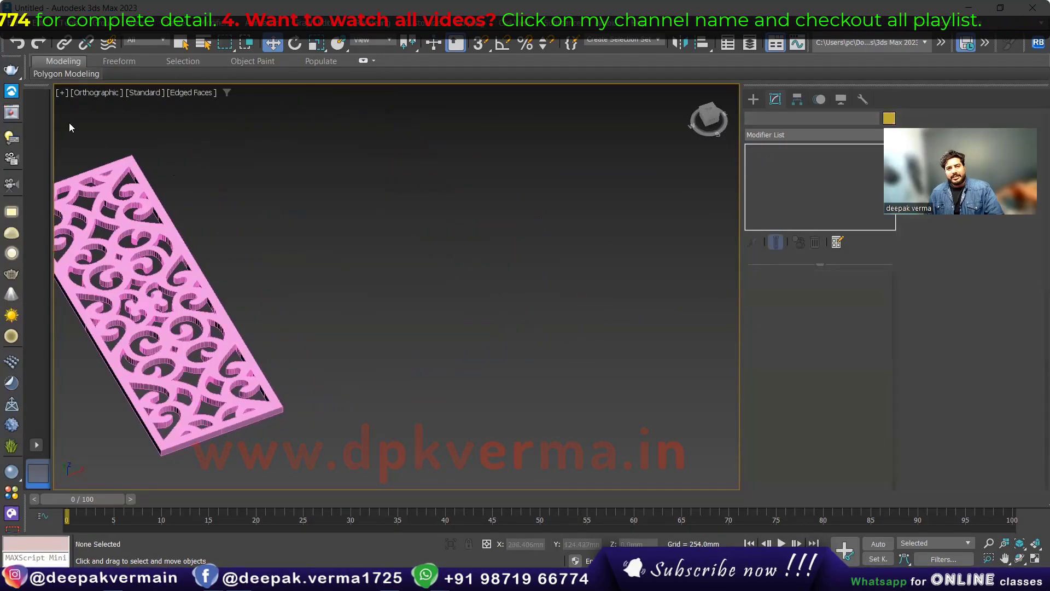
Merge Capture-1.ai into the scene as multiple separate shapes
click(11, 24)
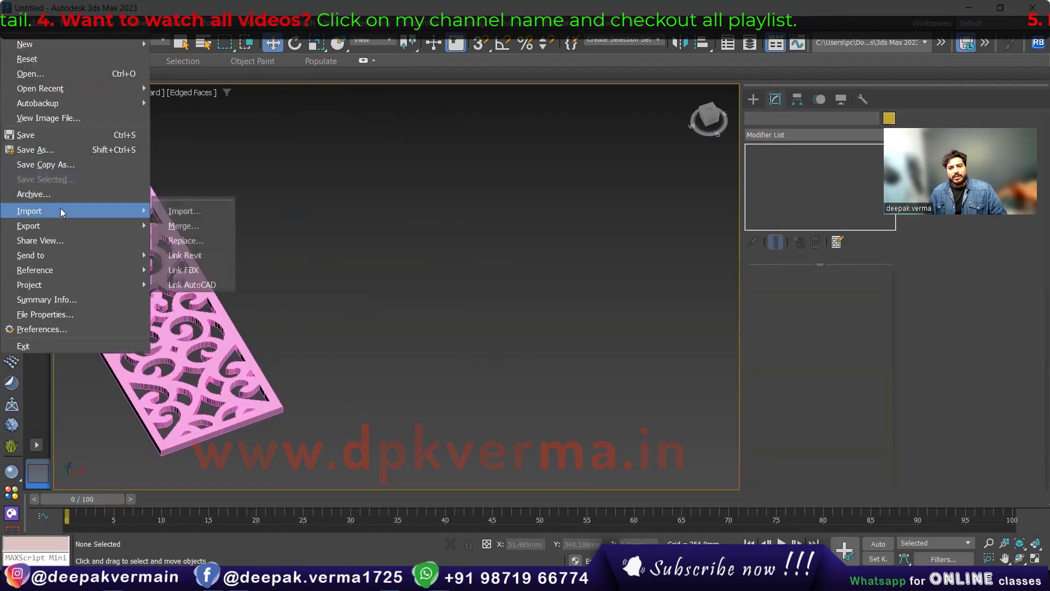
click(222, 227)
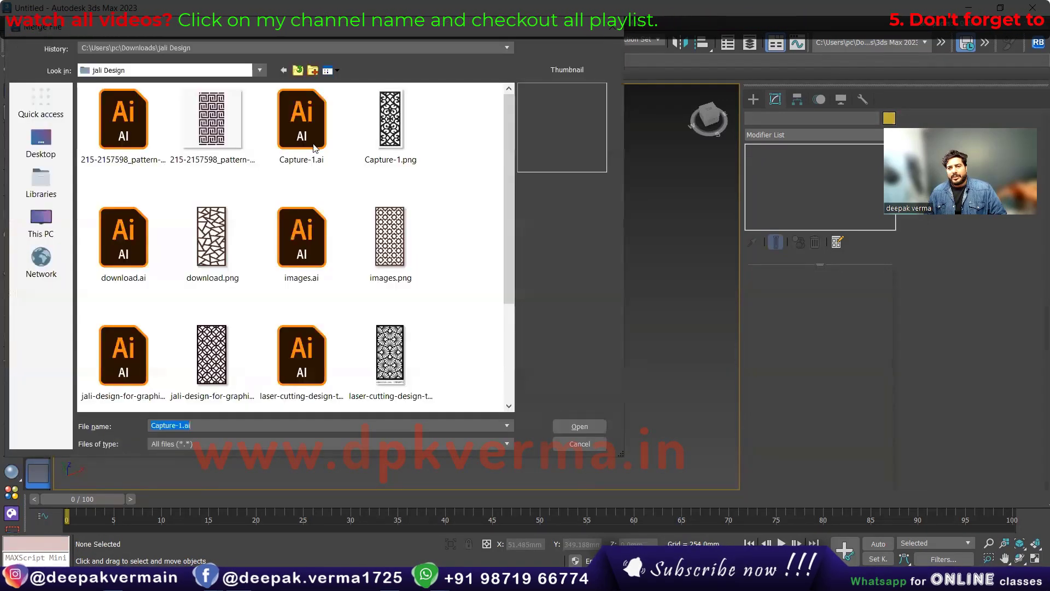
click(310, 144)
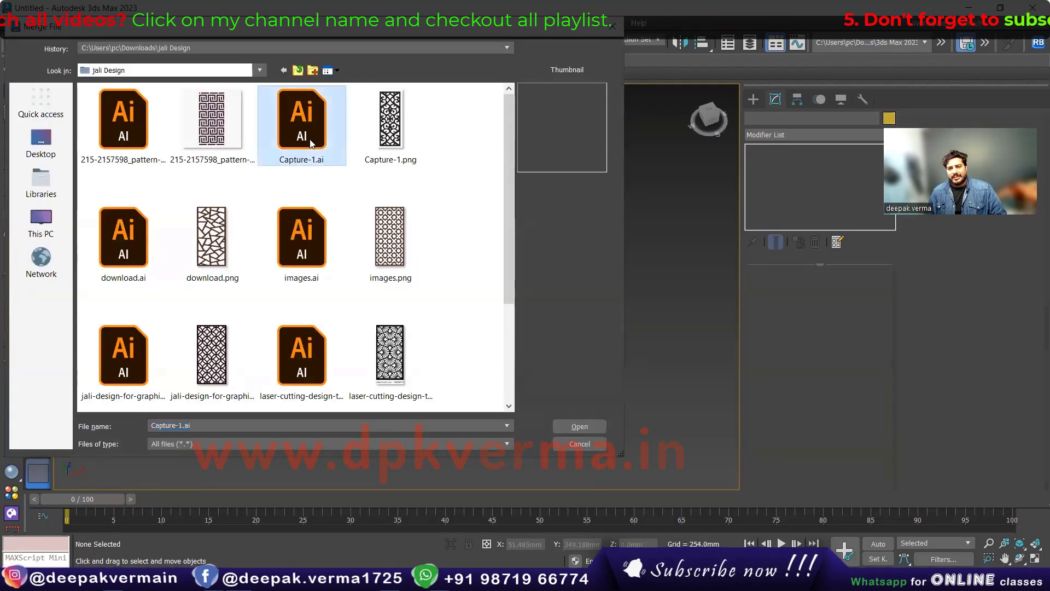
click(573, 426)
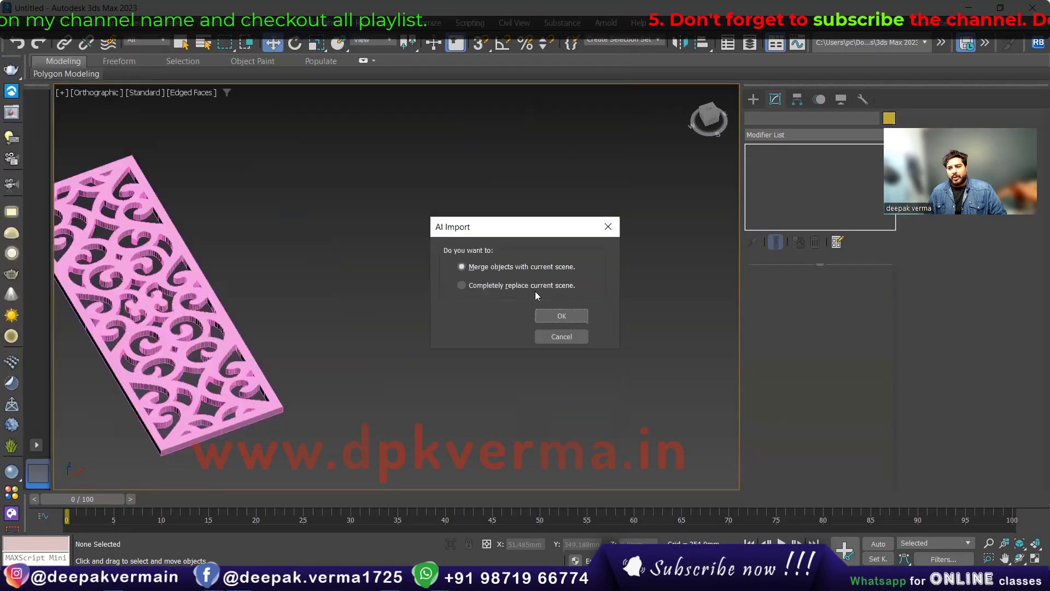
click(513, 286)
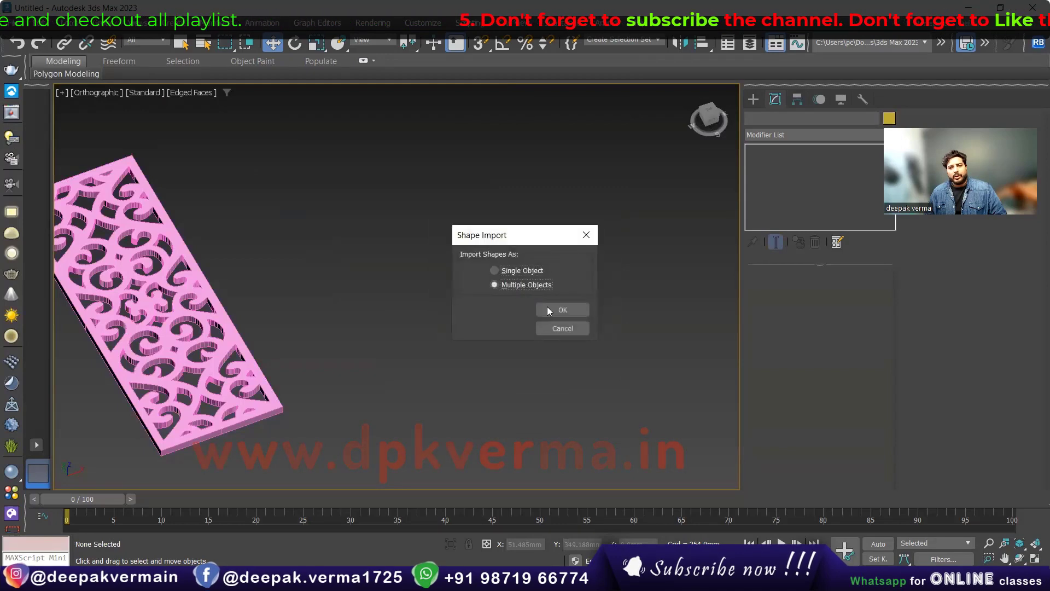
click(559, 314)
click(590, 317)
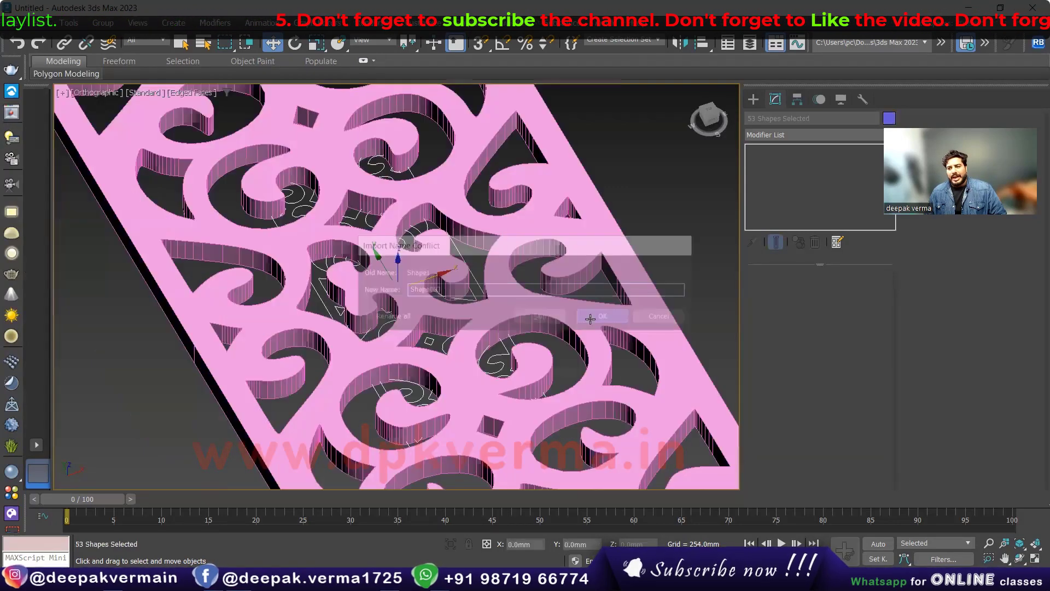
Move the 53 imported shapes beside the pink panel and scale them up
scroll(536, 331, down, 5)
scroll(493, 295, up, 1)
mouse_move(438, 296)
mouse_down()
mouse_move(547, 230)
mouse_move(551, 165)
mouse_up()
scroll(537, 333, up, 2)
key(r)
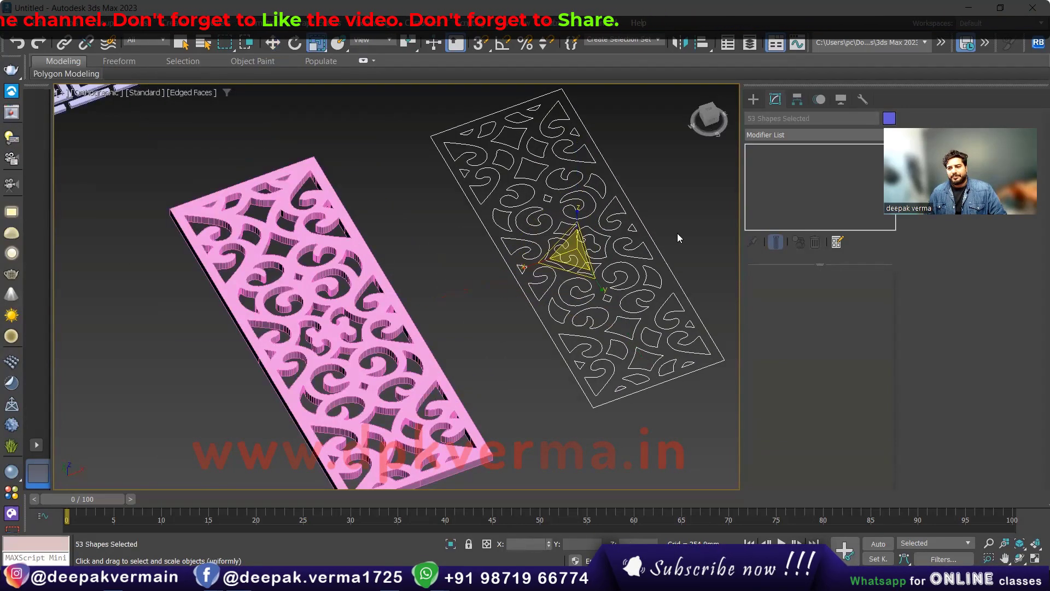
click(680, 235)
click(623, 249)
scroll(610, 249, down, 3)
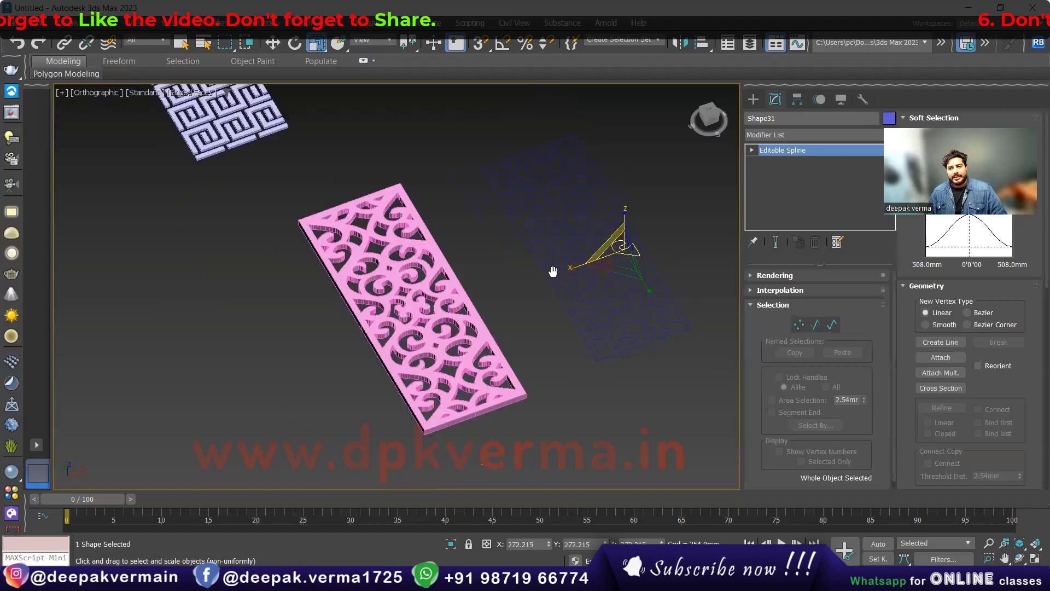
click(263, 147)
scroll(367, 250, down, 2)
Convert the pink and key-pattern panels to Editable Poly, then reselect the pink panel
ctrl+click(366, 251)
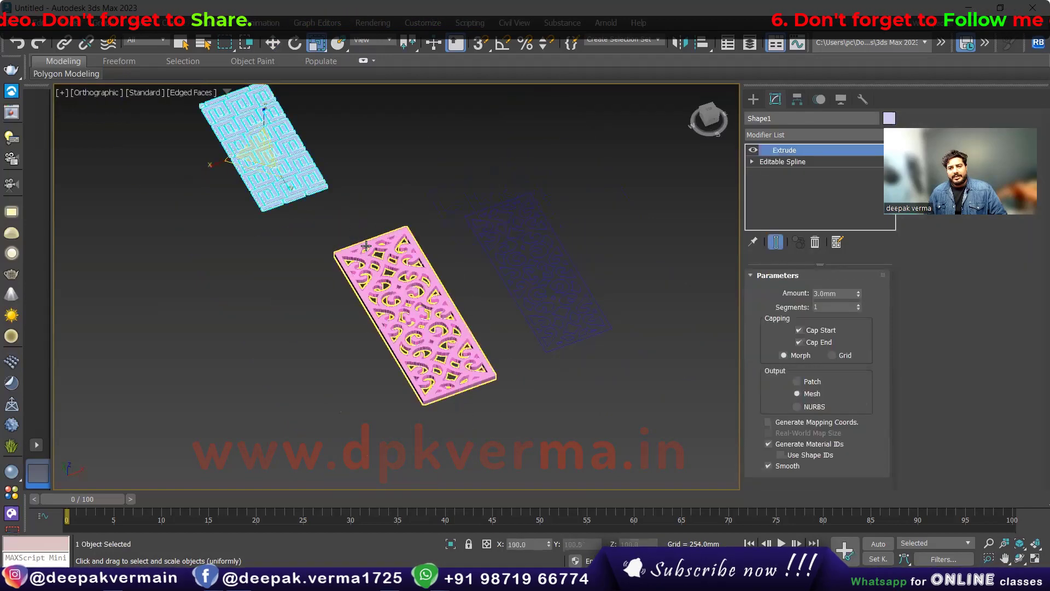
right_click(366, 250)
mouse_move(435, 424)
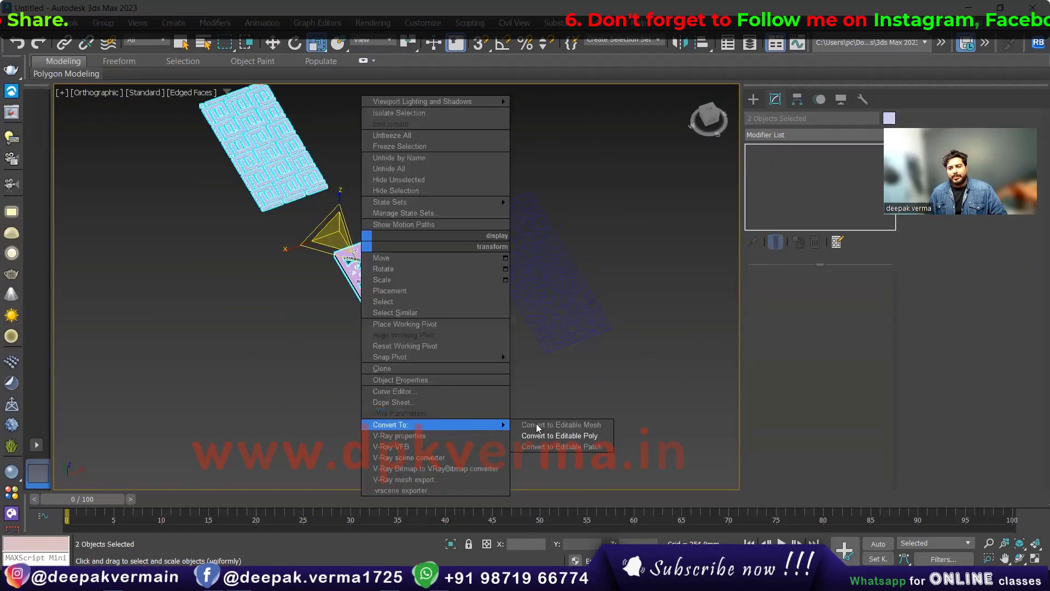
click(552, 435)
click(399, 300)
key(w)
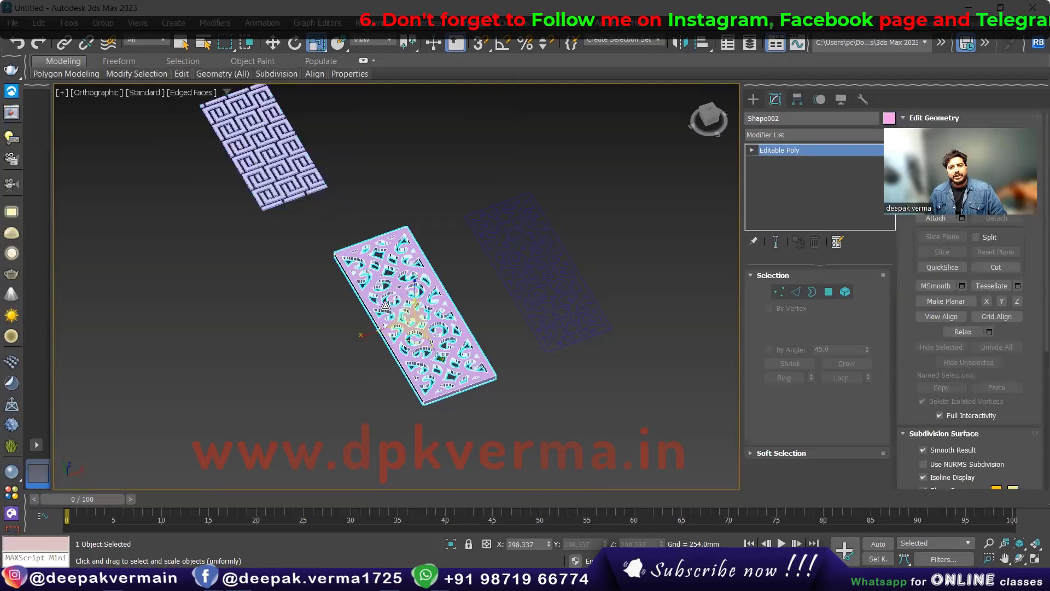
mouse_move(399, 300)
alt+middle_down()
mouse_move(383, 200)
mouse_move(439, 291)
mouse_move(392, 286)
alt+middle_up()
Select the Shape27 piece of the imported pattern
click(391, 290)
scroll(390, 290, up, 2)
scroll(383, 287, up, 2)
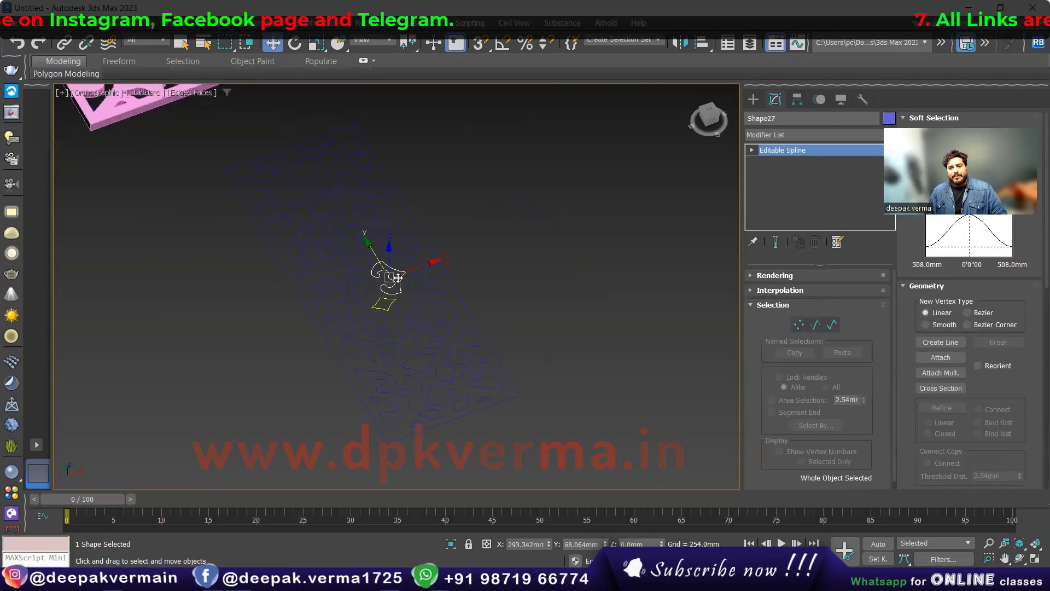
scroll(383, 279, down, 3)
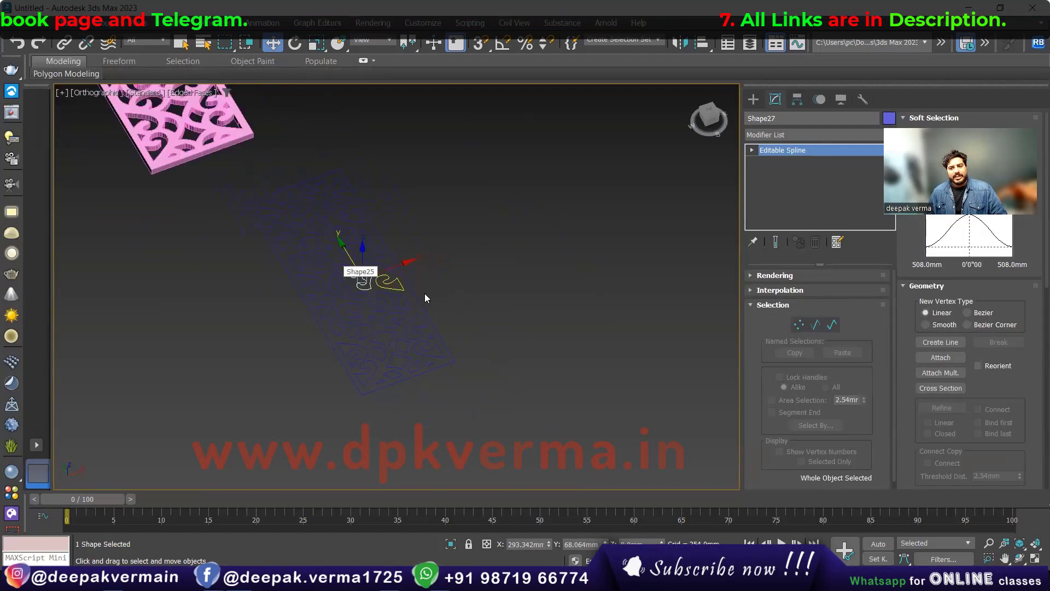
click(454, 200)
click(380, 364)
click(474, 317)
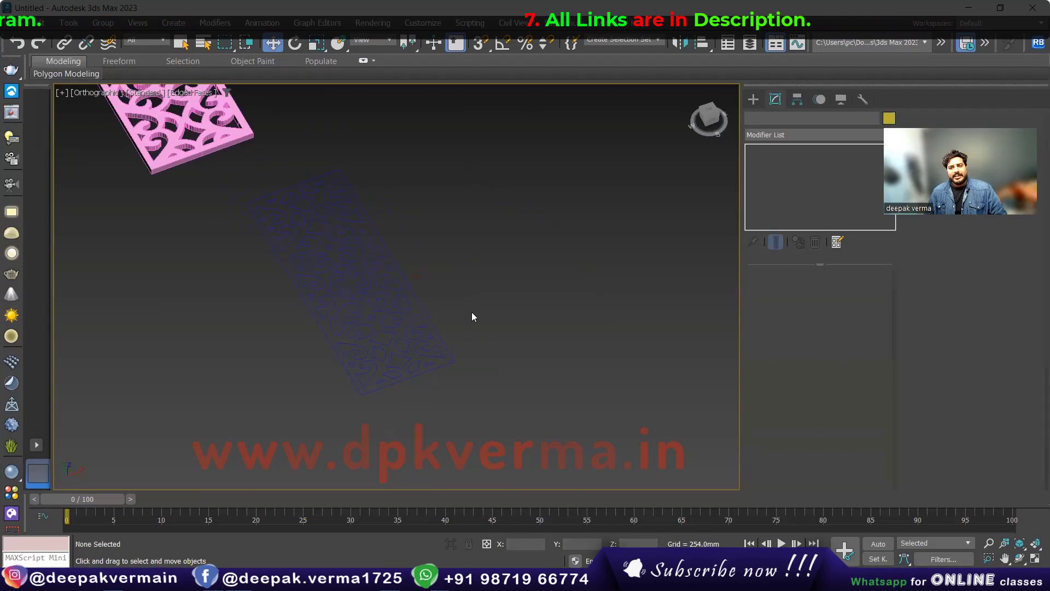
click(362, 276)
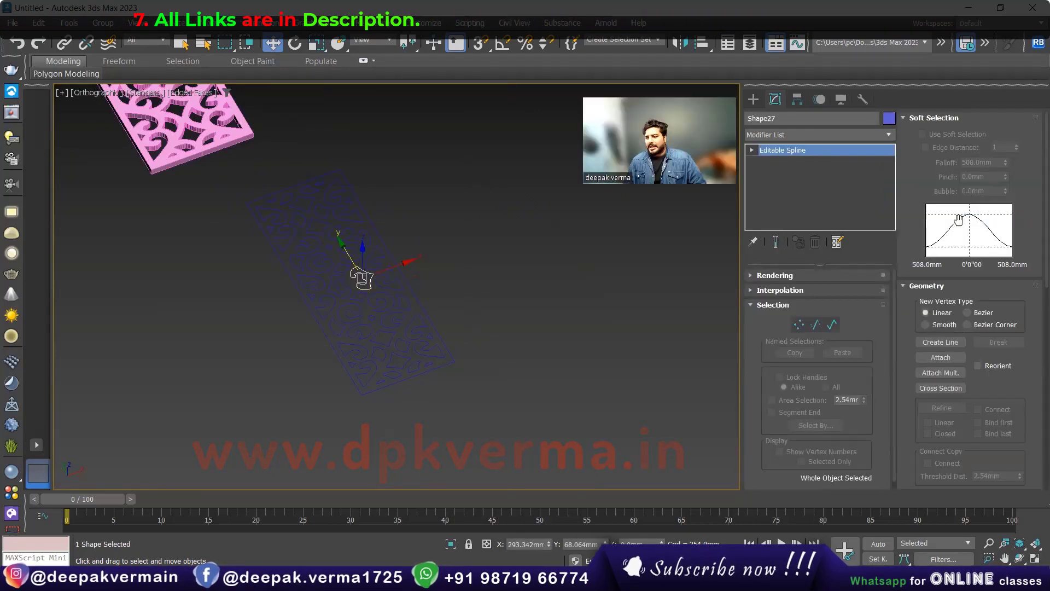
Attach Shape2 through Shape53 to Shape27 using Attach Mult
click(940, 372)
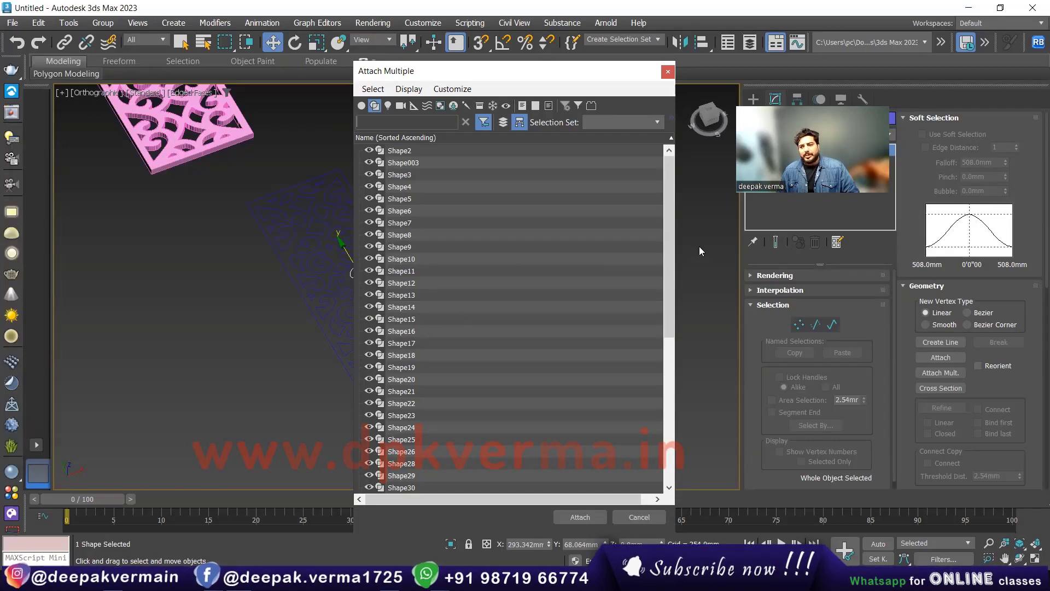
drag(669, 252, 660, 294)
scroll(655, 374, up, 8)
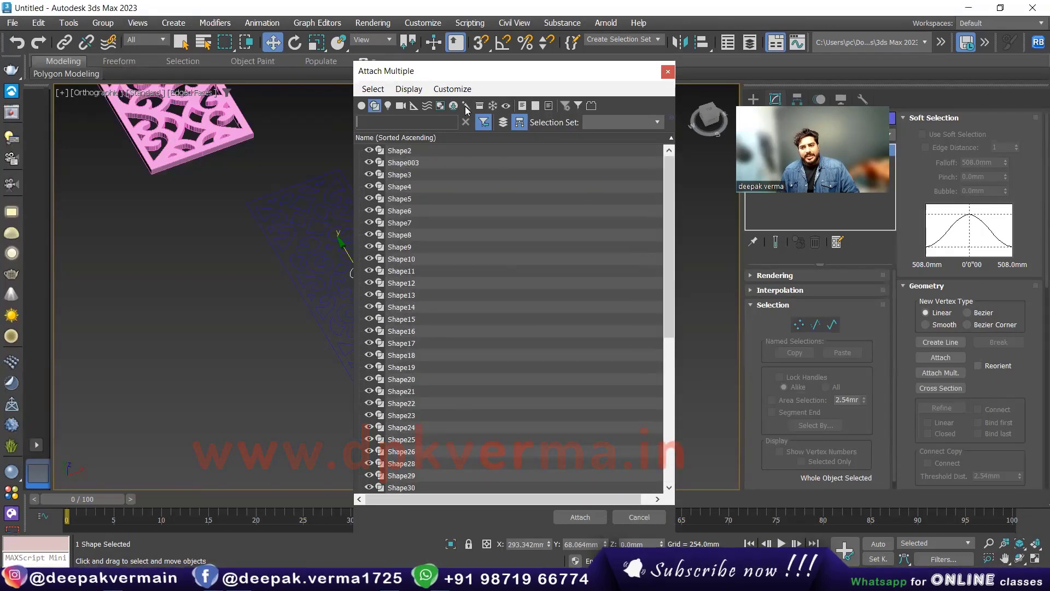
click(353, 268)
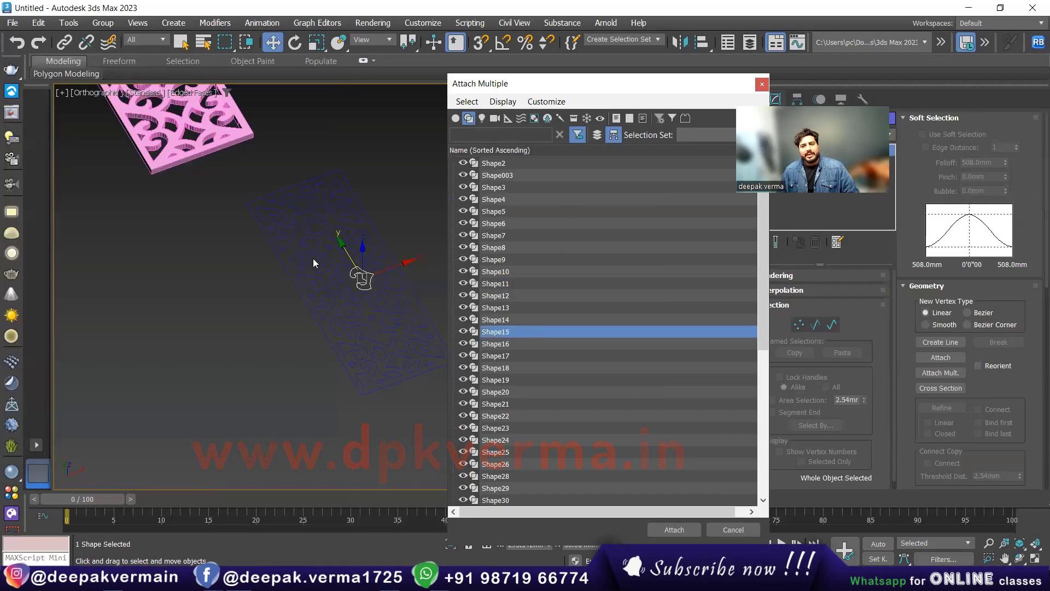
click(508, 164)
scroll(547, 383, down, 7)
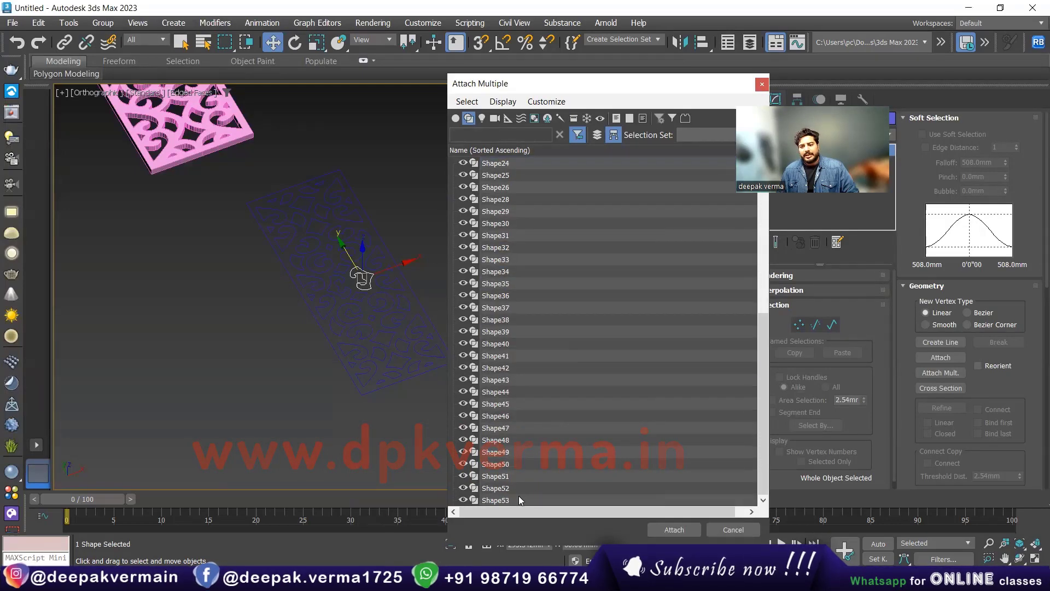
shift+click(520, 497)
click(675, 531)
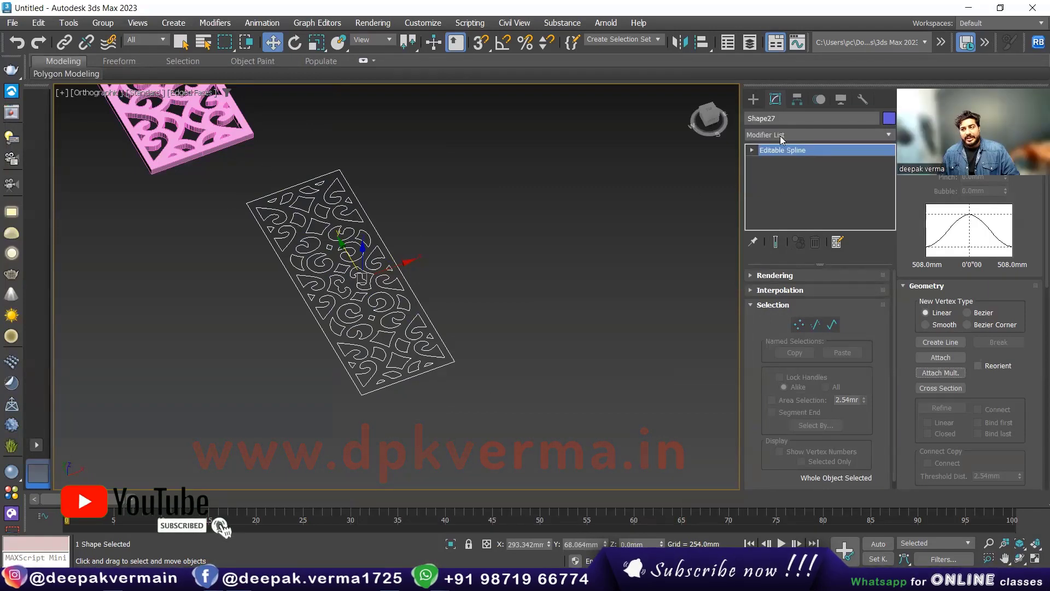
Add a 3.0mm Extrude modifier to Shape27 and inspect the panel edge
click(777, 135)
key(e)
key(Return)
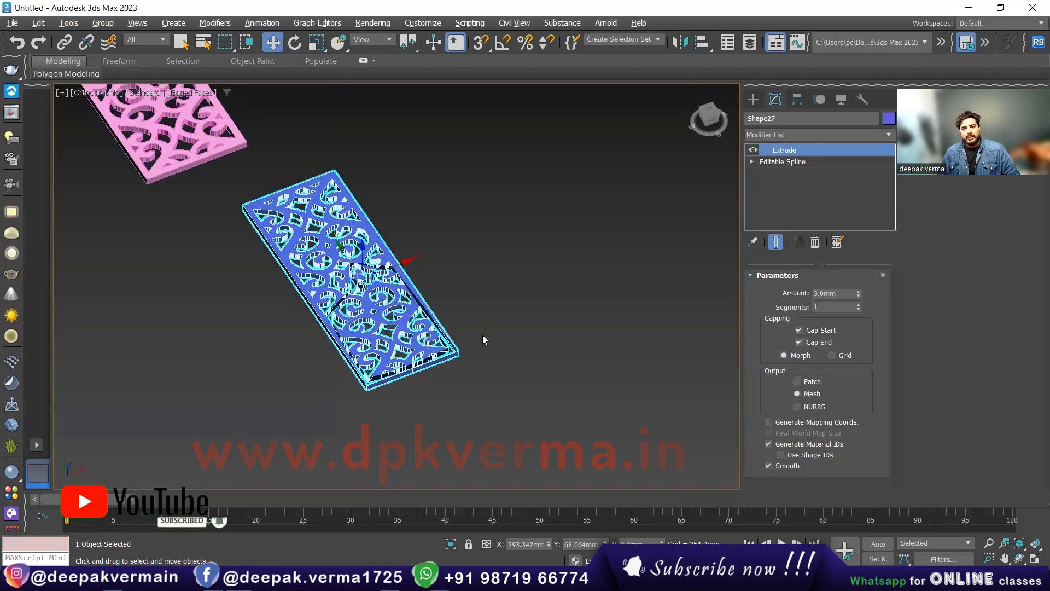
click(465, 333)
scroll(405, 342, up, 3)
scroll(400, 344, up, 3)
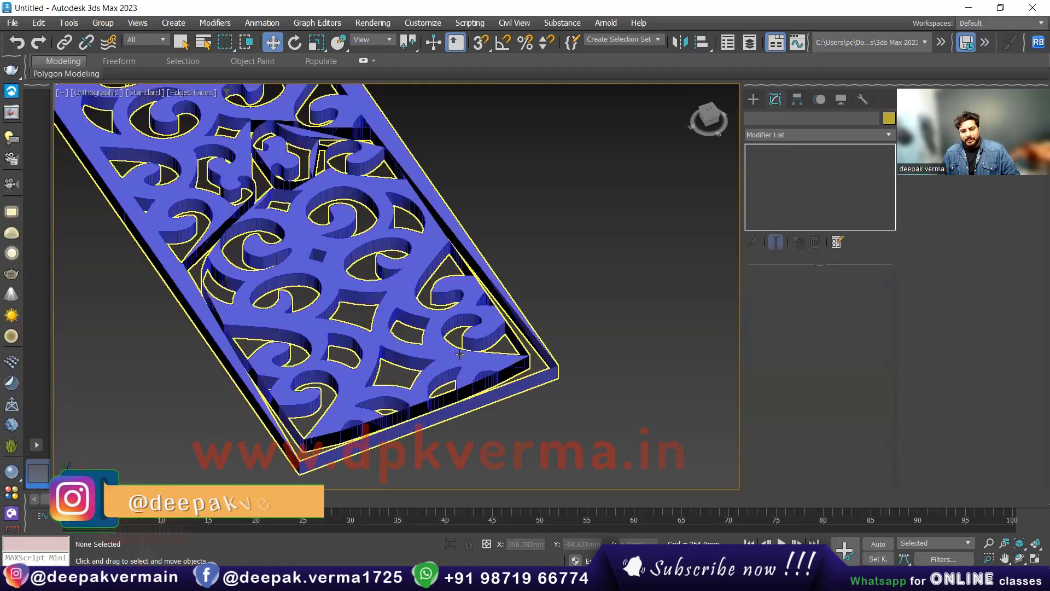
scroll(531, 384, up, 2)
scroll(534, 352, up, 2)
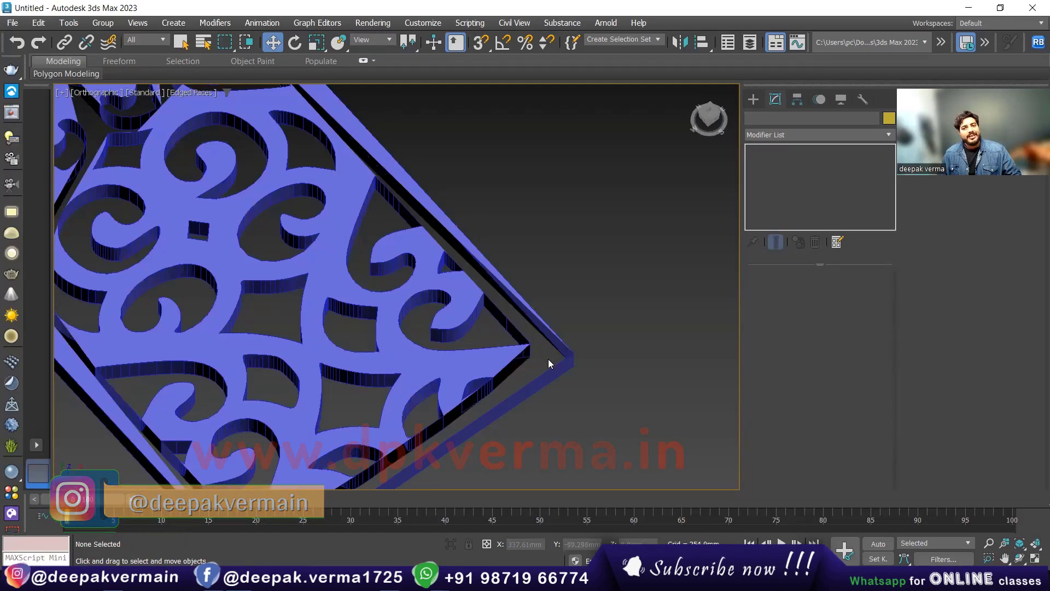
alt+middle_drag(548, 359, 299, 289)
scroll(299, 289, down, 2)
Move the blue extruded panel along X to sit below the pink panel
click(305, 289)
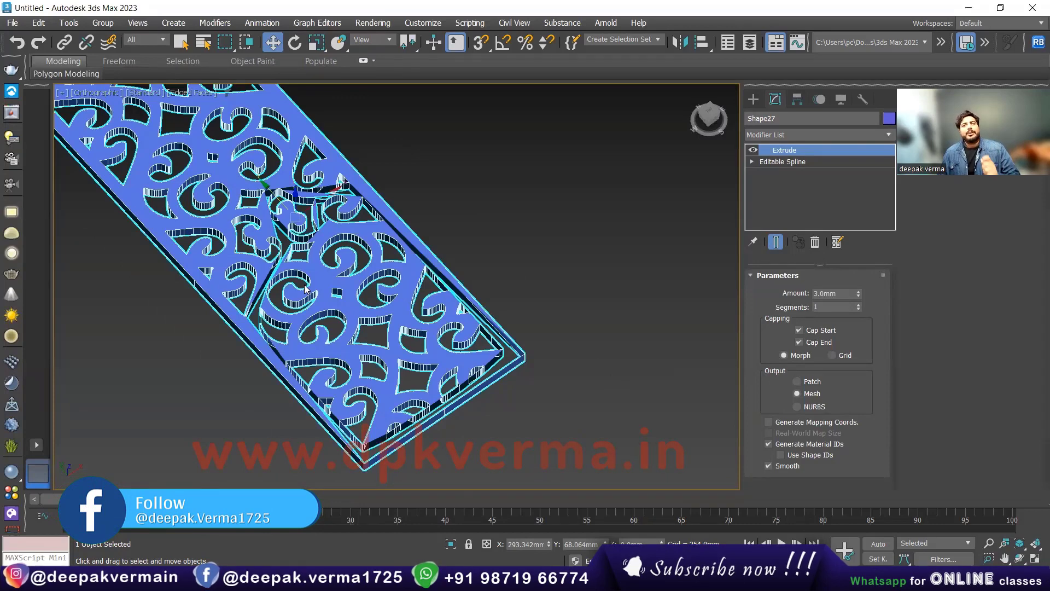
scroll(305, 289, down, 2)
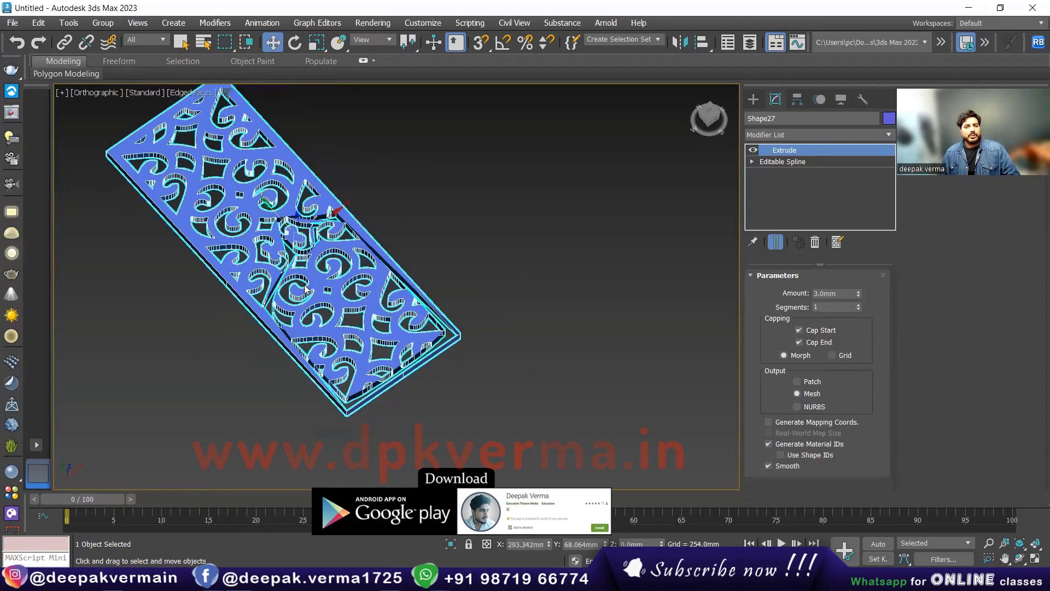
scroll(305, 288, down, 2)
mouse_move(306, 289)
middle_down()
mouse_move(319, 327)
mouse_move(355, 307)
mouse_move(290, 307)
middle_up()
mouse_move(291, 307)
mouse_down()
mouse_move(133, 335)
mouse_move(160, 310)
mouse_up()
Merge Capture-1.ai into the scene as a single spline object
click(6, 23)
mouse_move(28, 211)
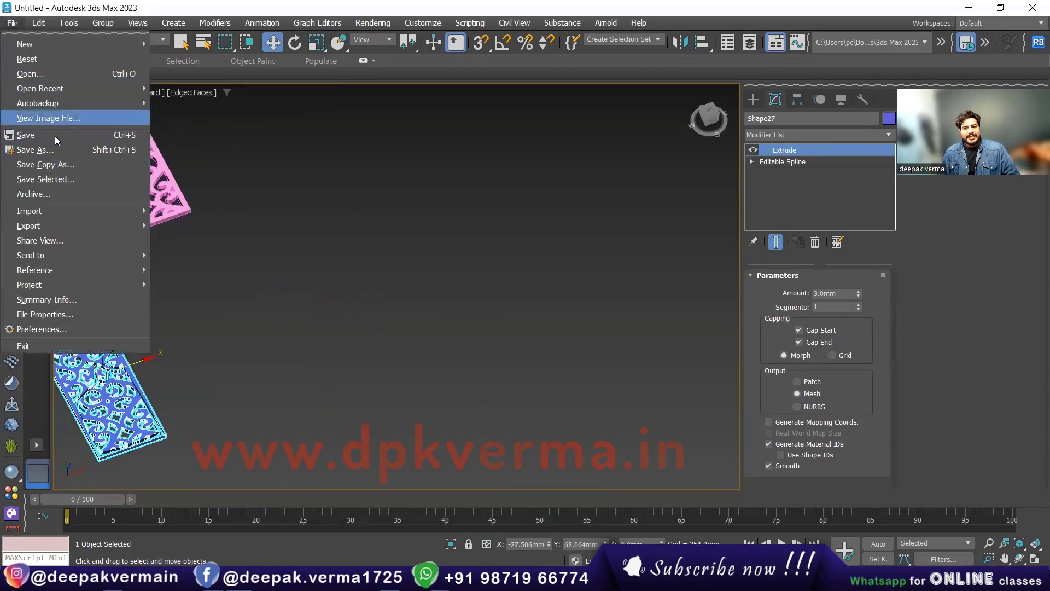
click(183, 226)
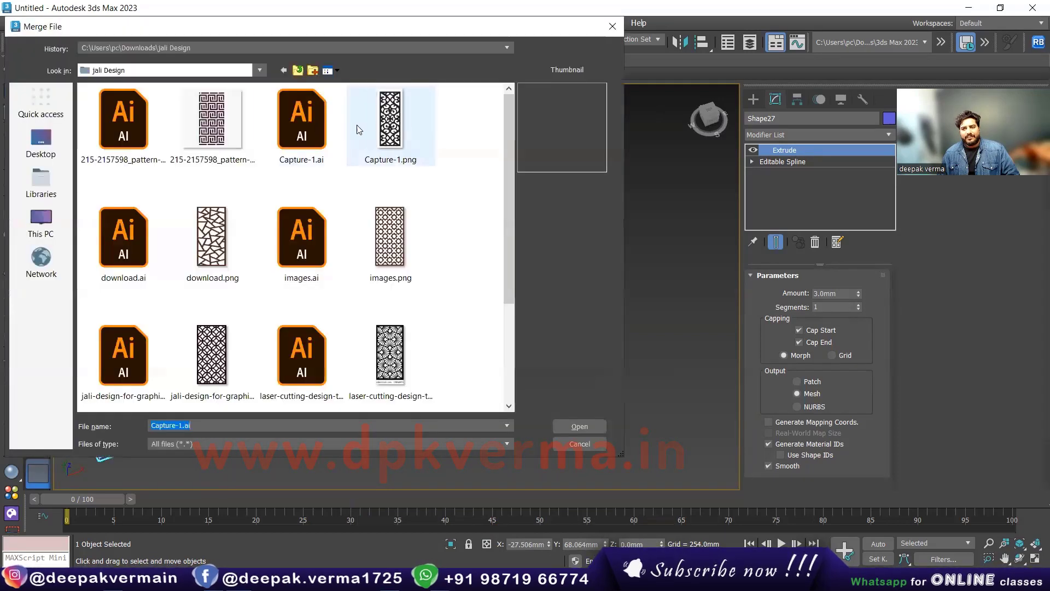
click(302, 123)
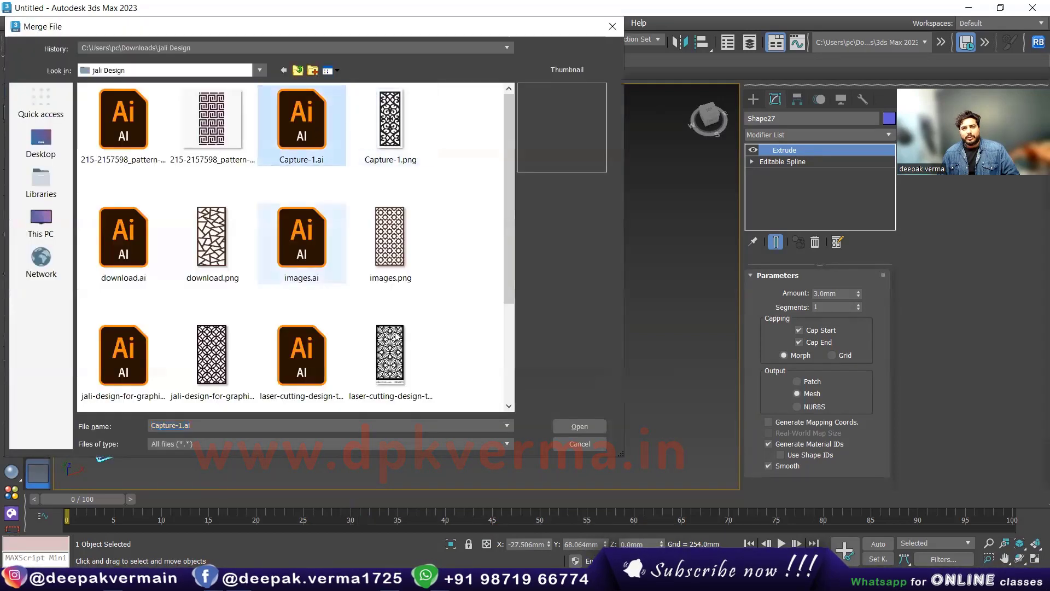
click(582, 427)
click(543, 315)
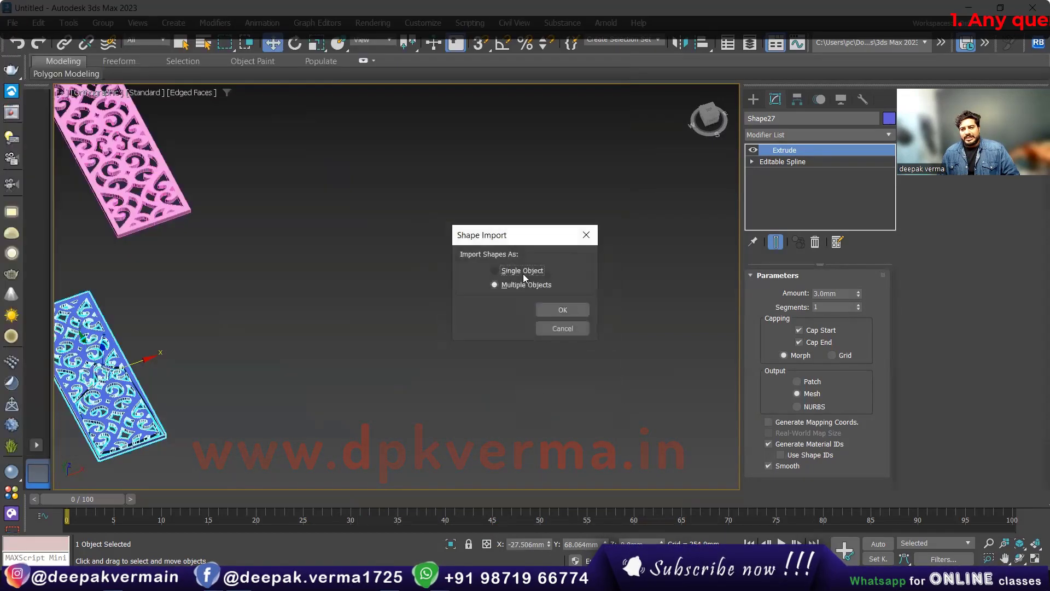
click(553, 311)
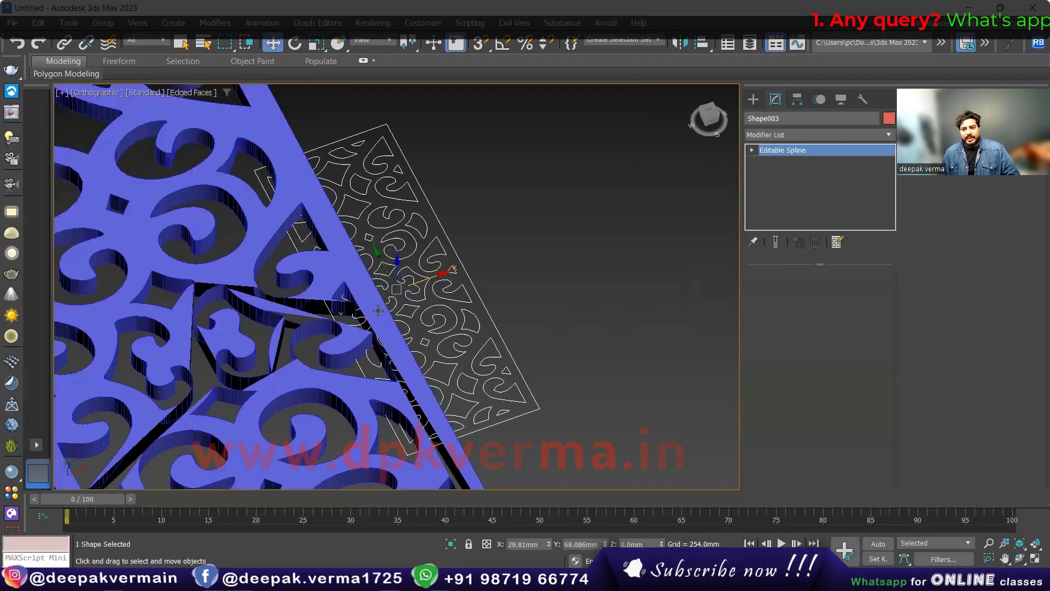
Scale the imported spline up to about 242%
scroll(421, 292, down, 5)
scroll(421, 292, down, 2)
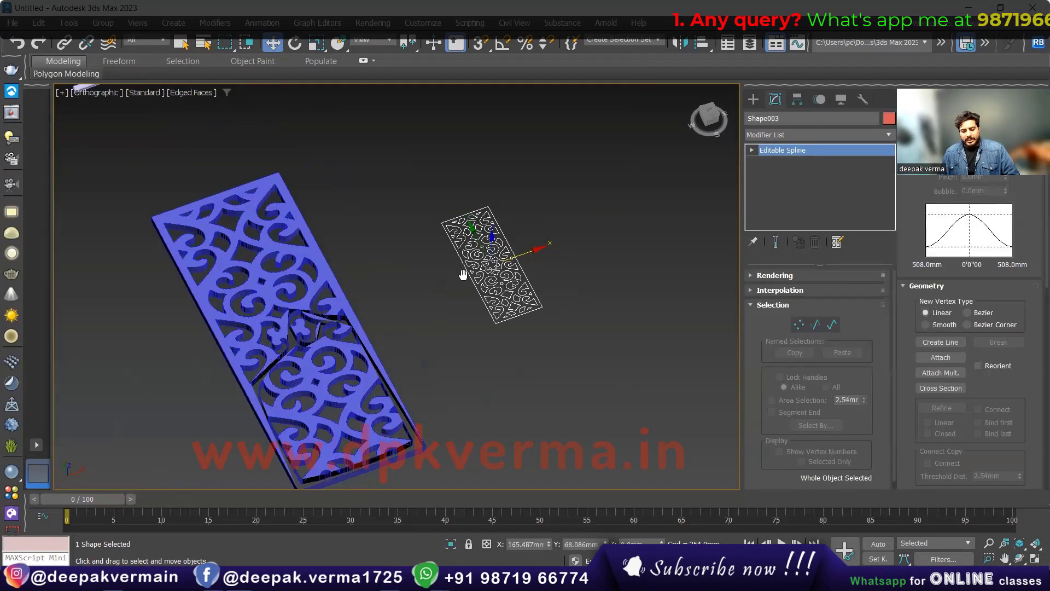
key(r)
drag(424, 284, 416, 219)
scroll(337, 236, down, 2)
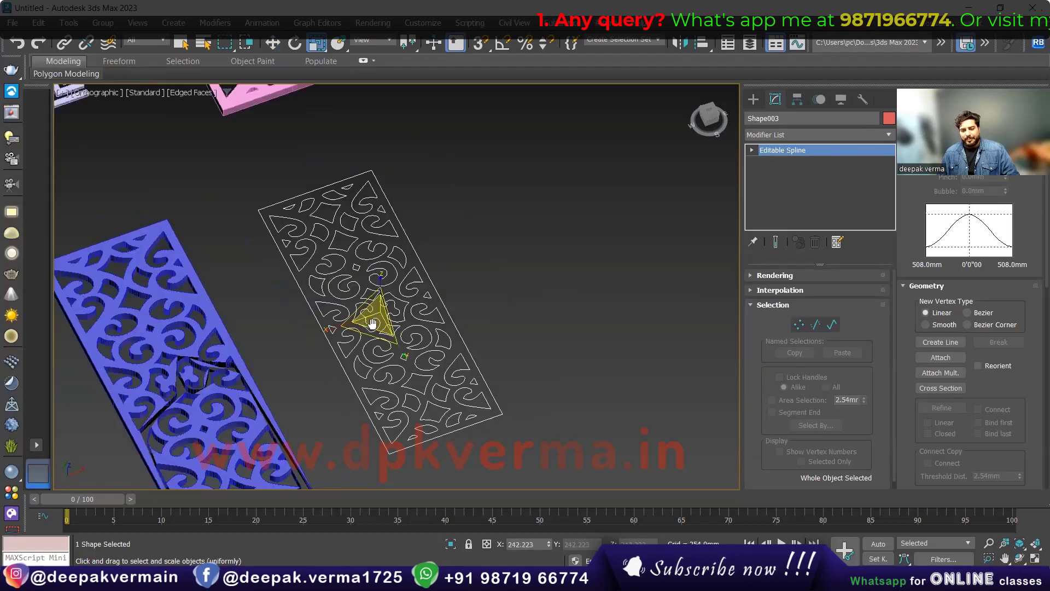
scroll(338, 235, down, 3)
Move the pink panel right and down
click(337, 235)
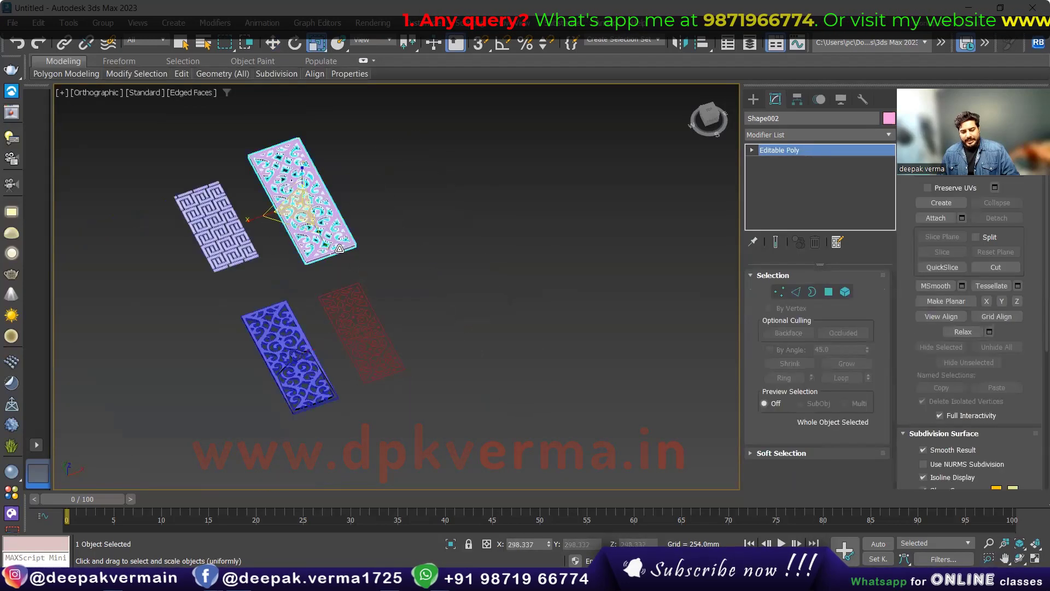
key(w)
mouse_move(301, 200)
mouse_down()
mouse_move(402, 165)
mouse_move(460, 285)
mouse_up()
scroll(379, 315, up, 4)
Enlarge the imported pattern spline further with uniform scale
click(378, 314)
key(r)
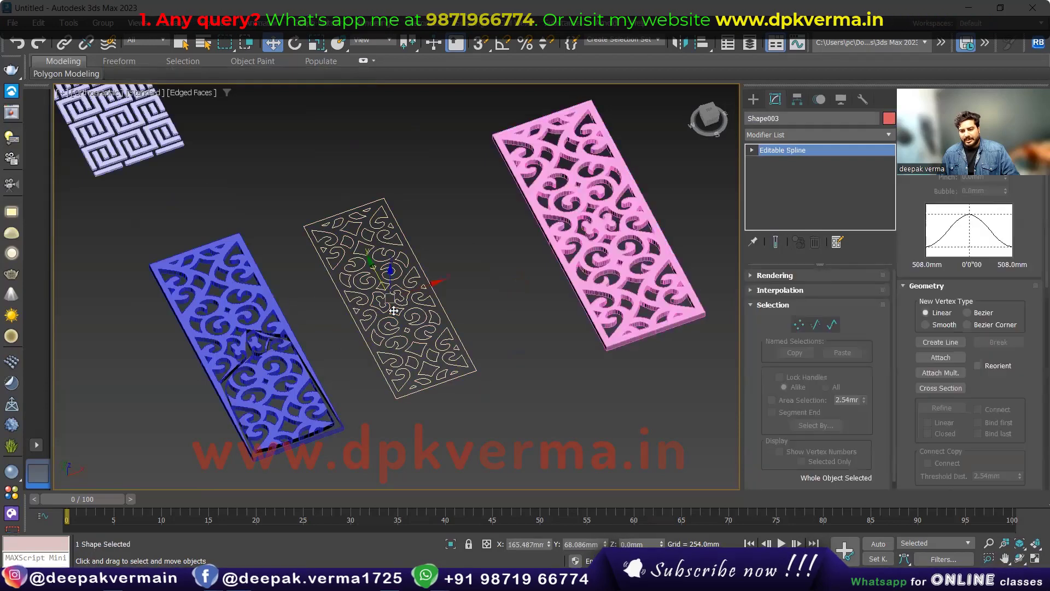
middle_drag(378, 314, 340, 327)
drag(355, 314, 357, 295)
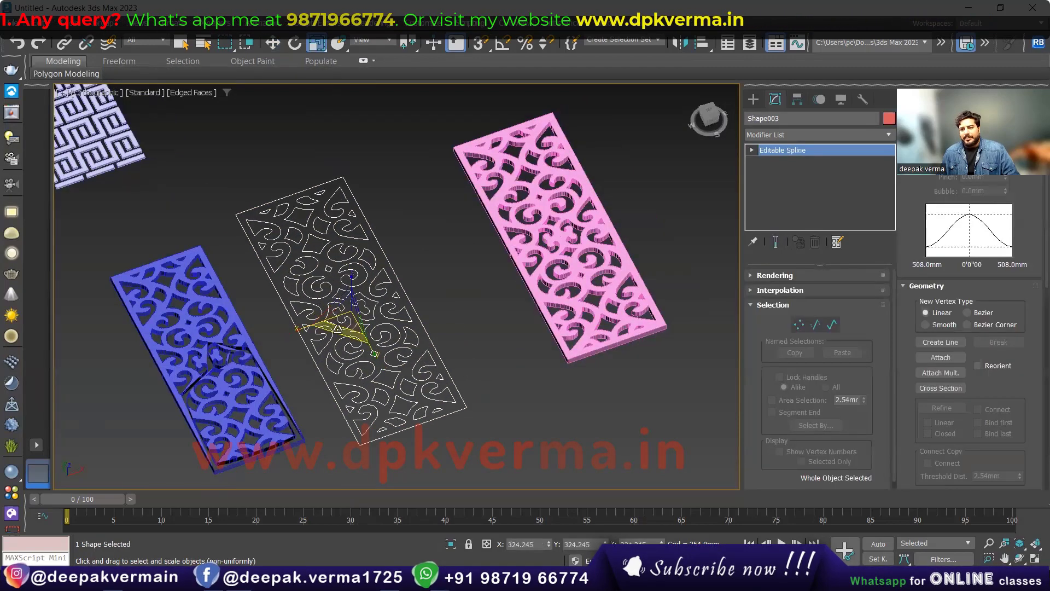
key(w)
Delete the pattern's outer rectangle border at vertex level
key(1)
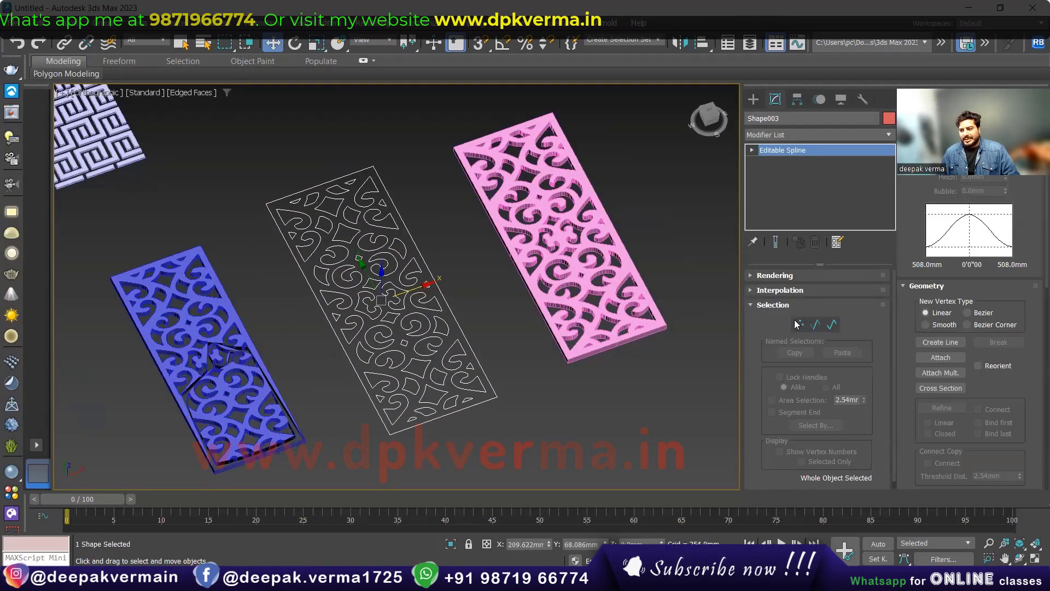
click(450, 313)
key(Delete)
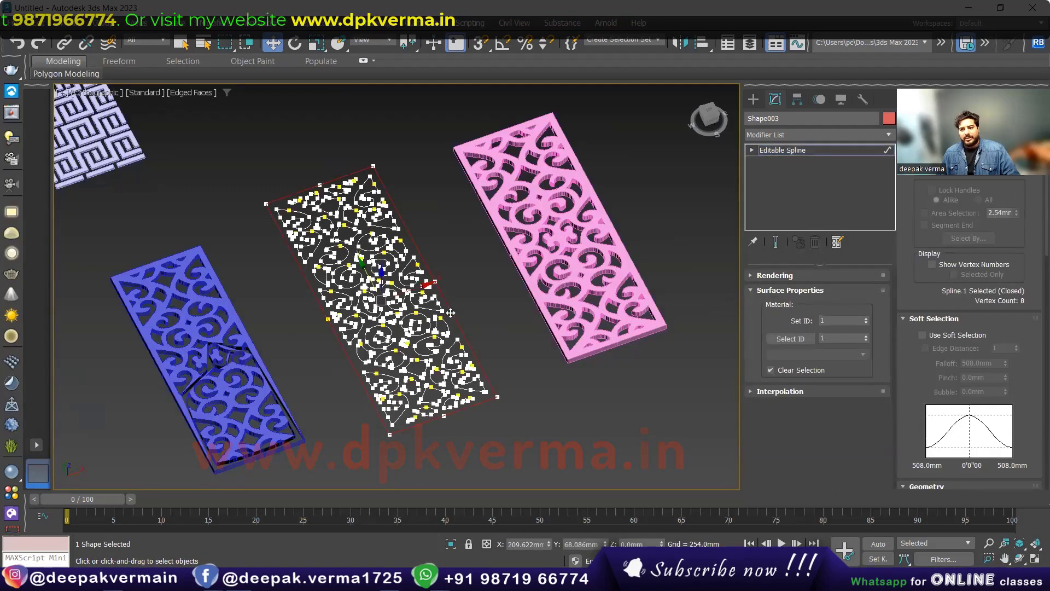
middle_drag(450, 313, 425, 315)
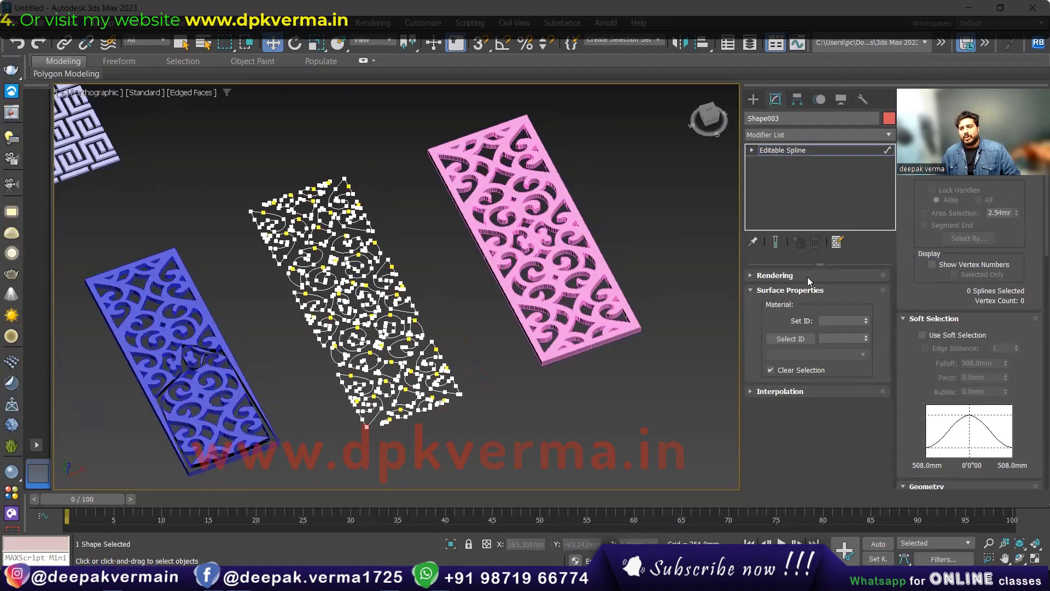
click(798, 152)
click(790, 133)
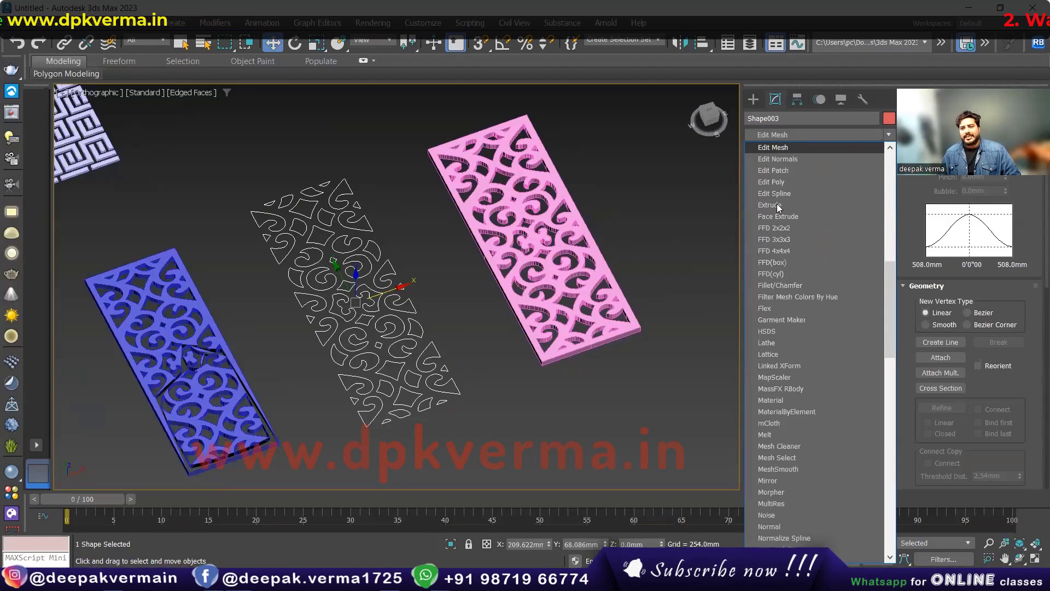
Extrude Shape003 into a solid red 3.0mm jali panel
click(771, 205)
click(468, 337)
scroll(420, 377, up, 2)
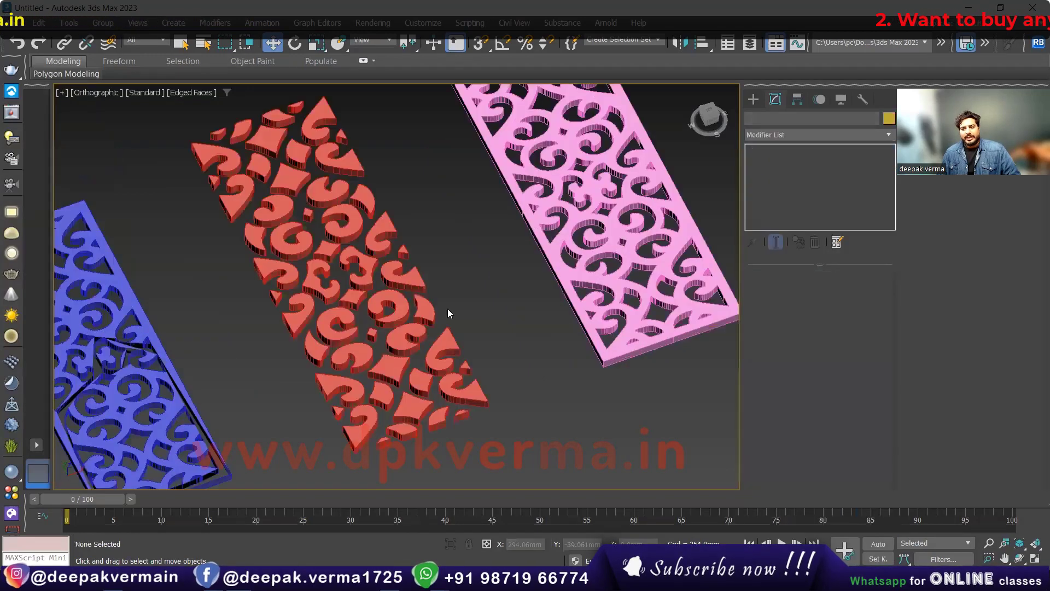
scroll(448, 312, down, 4)
scroll(545, 252, up, 4)
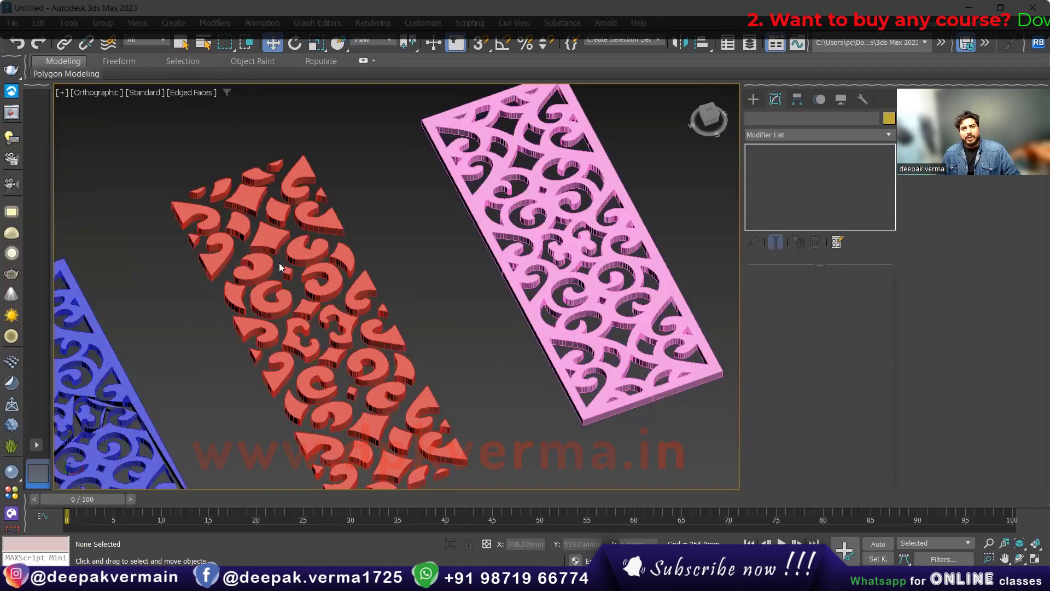
scroll(443, 267, down, 2)
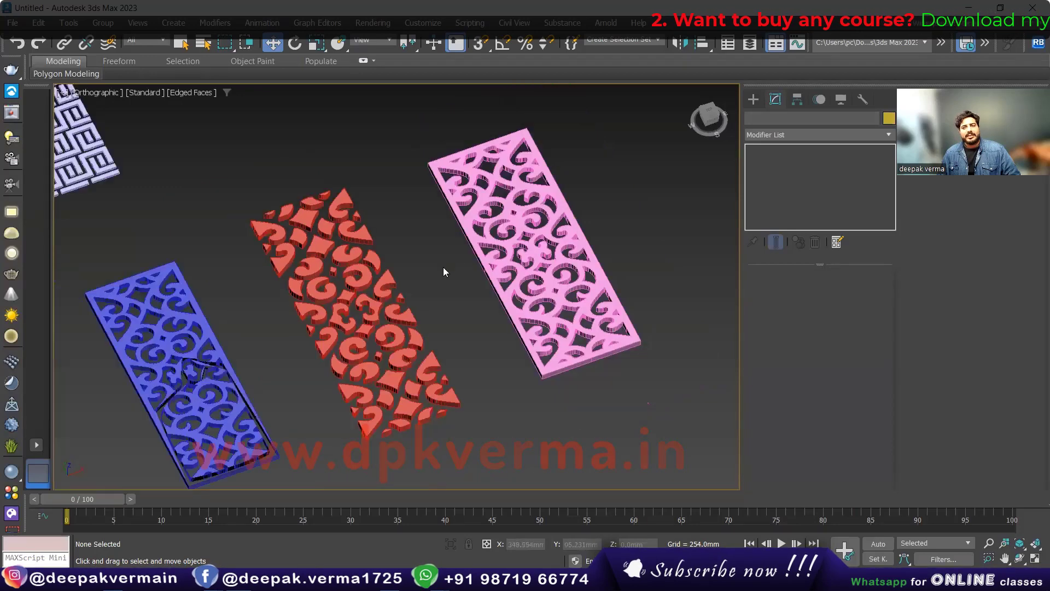
Select the red, pink and blue panels and move them right along X
click(339, 308)
scroll(323, 298, down, 2)
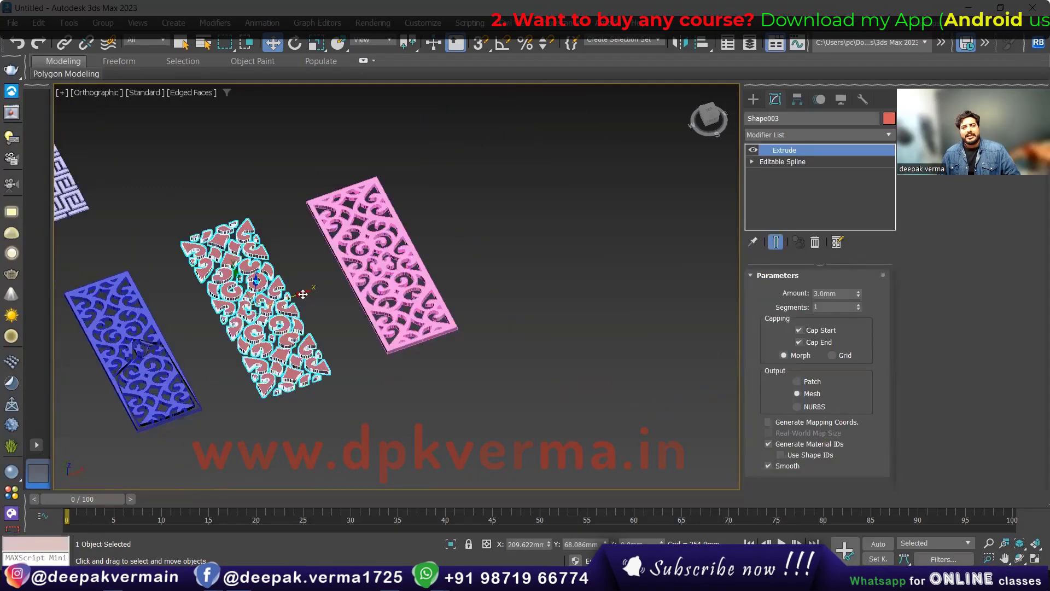
scroll(303, 295, down, 2)
ctrl+click(366, 302)
ctrl+click(155, 382)
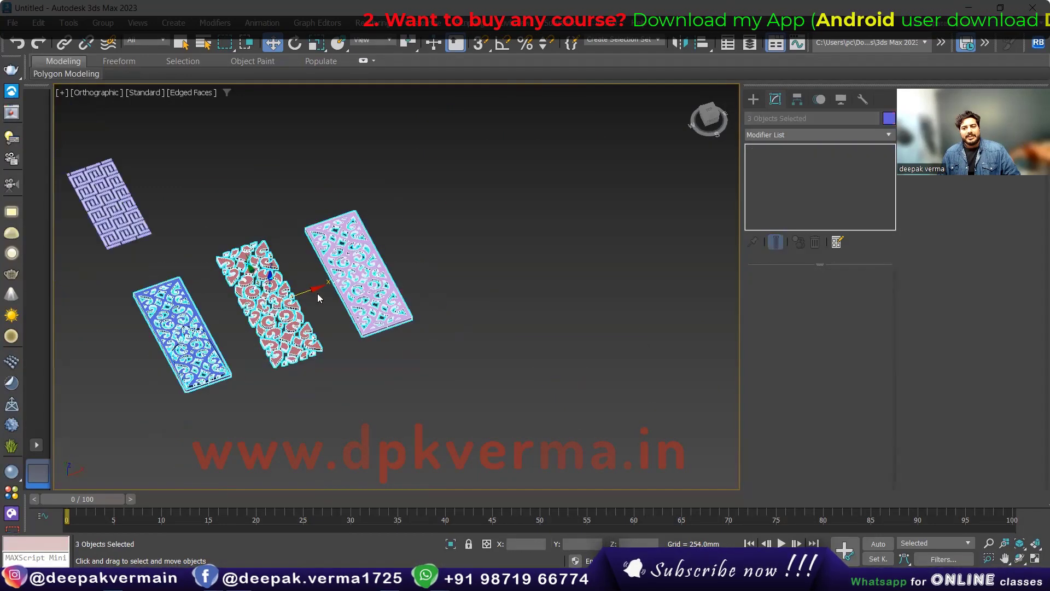
click(383, 240)
drag(394, 232, 164, 339)
drag(317, 288, 608, 208)
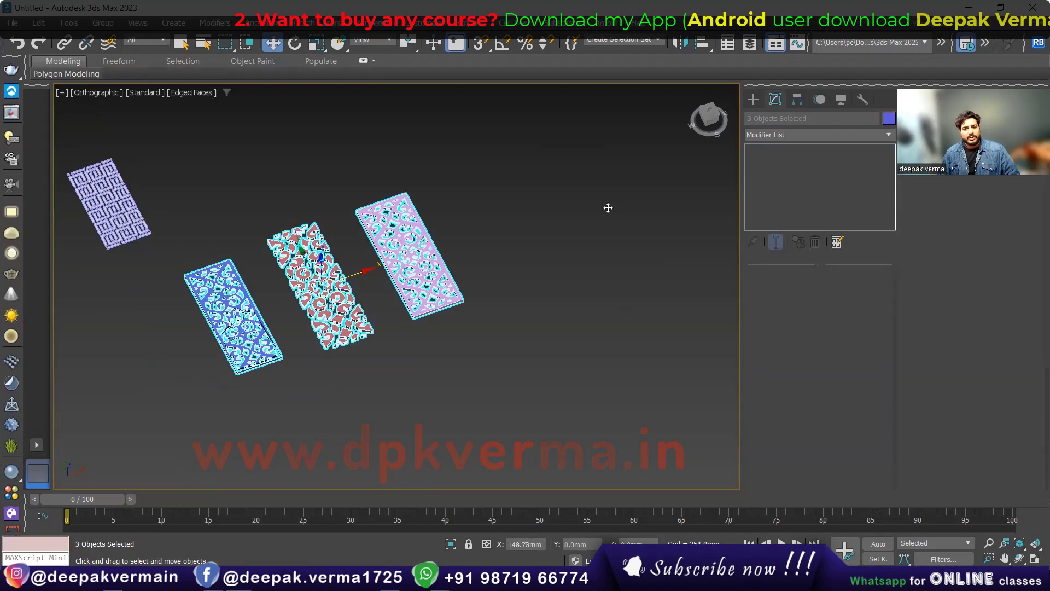
Delete the blue panel
click(523, 246)
click(487, 230)
key(Delete)
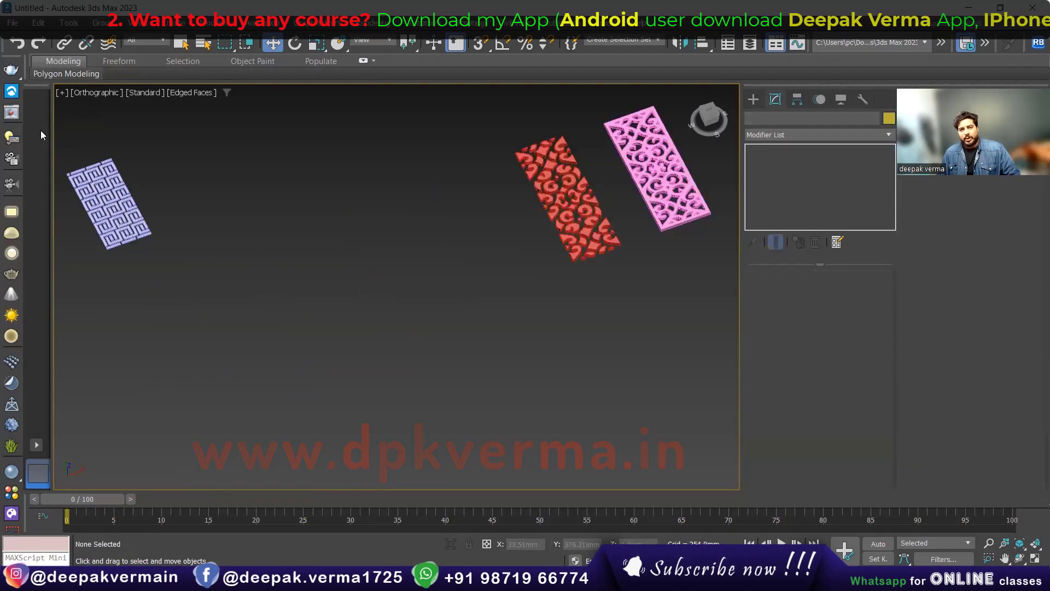
Merge download.ai as a single shape named Shape004
click(13, 27)
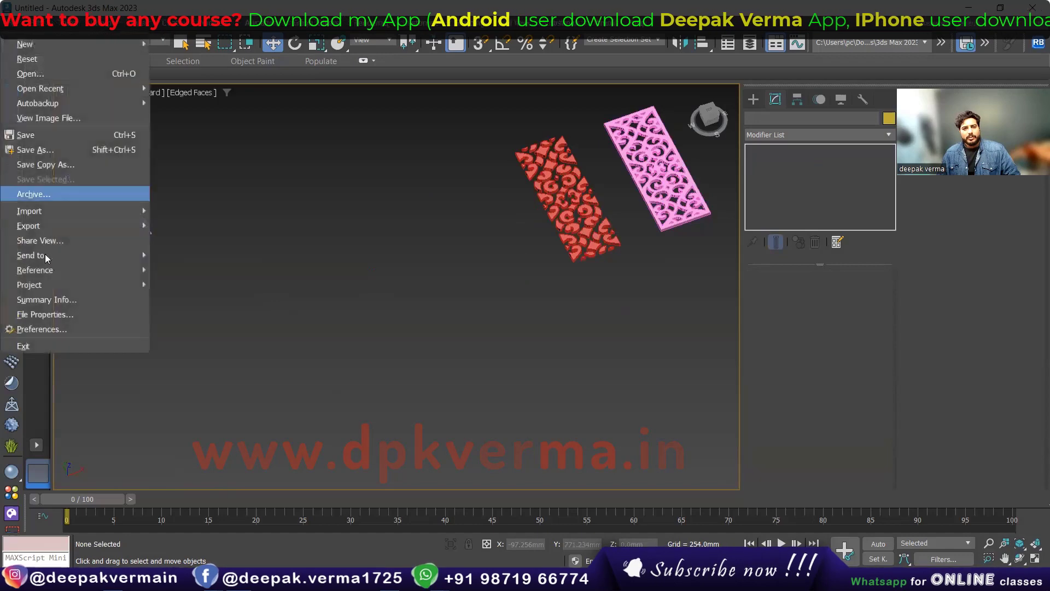
mouse_move(30, 211)
click(210, 224)
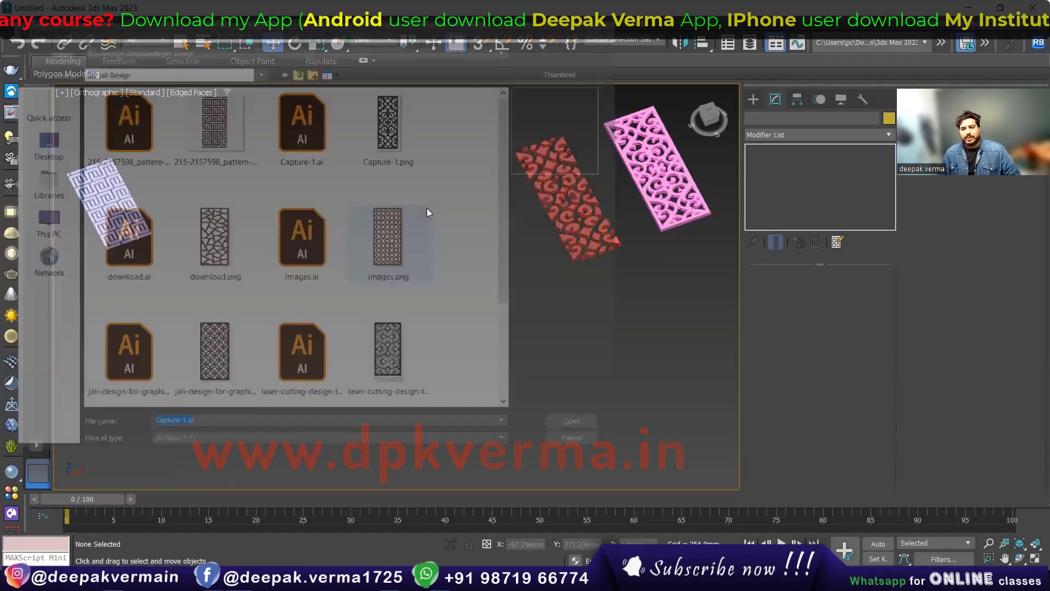
click(127, 251)
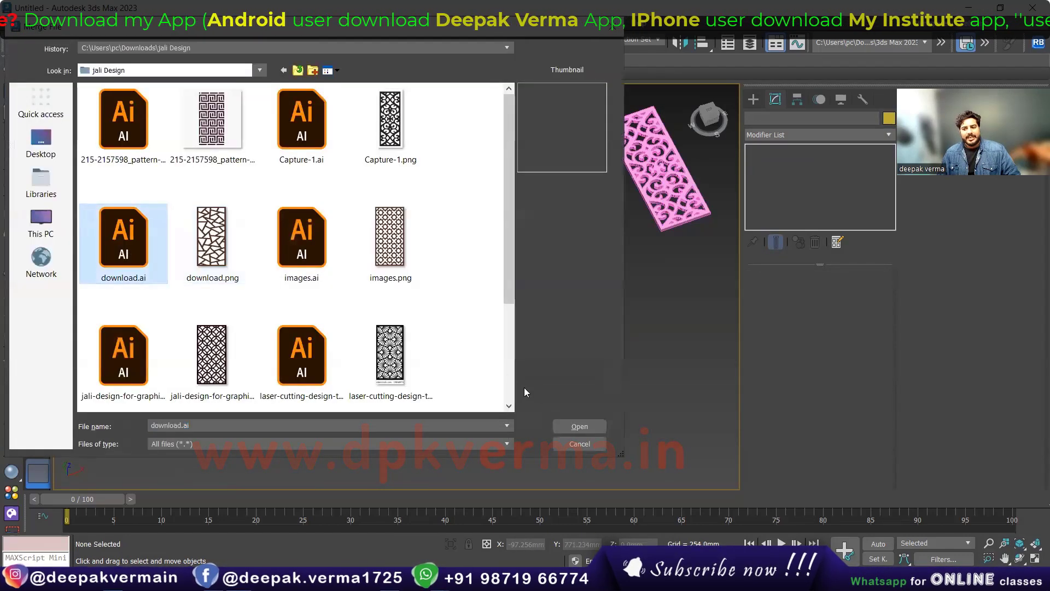
click(580, 424)
click(564, 315)
click(559, 312)
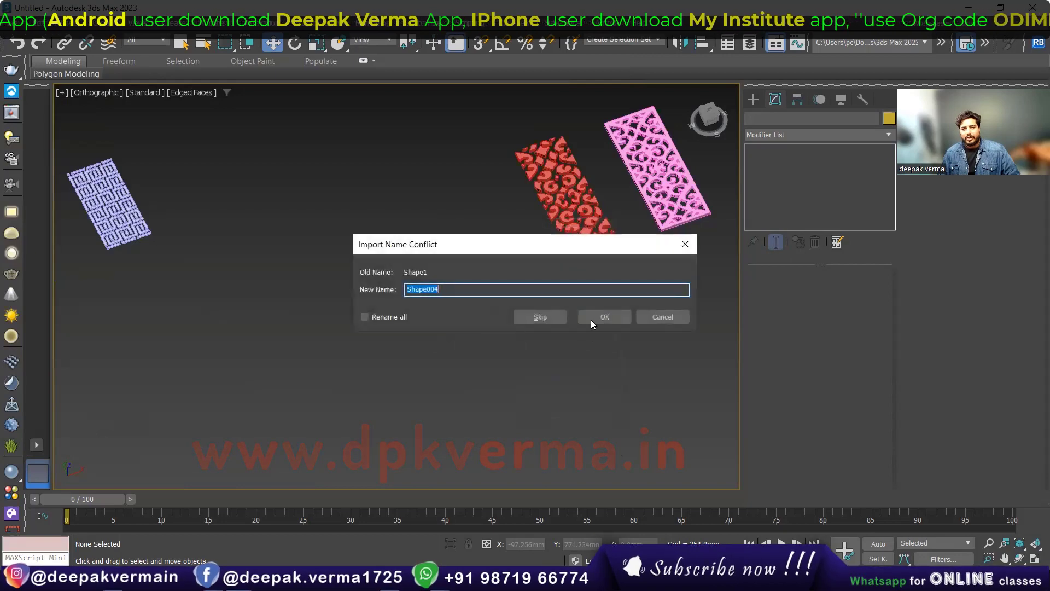
click(591, 320)
key(z)
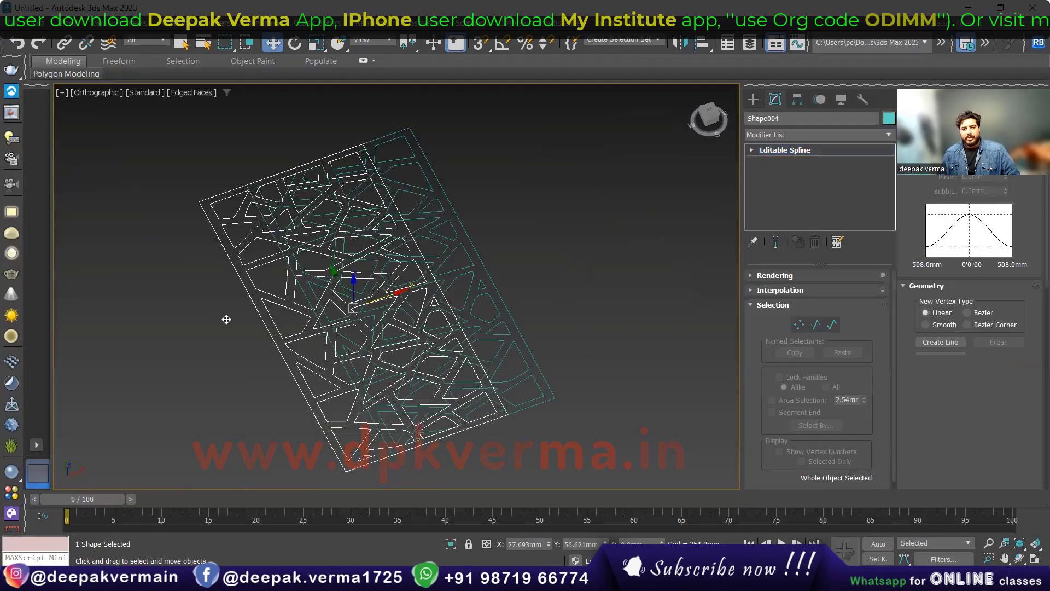
Clone the download.ai pattern beside the original and move both down-left
scroll(226, 320, down, 3)
shift+drag(227, 319, 374, 266)
click(511, 349)
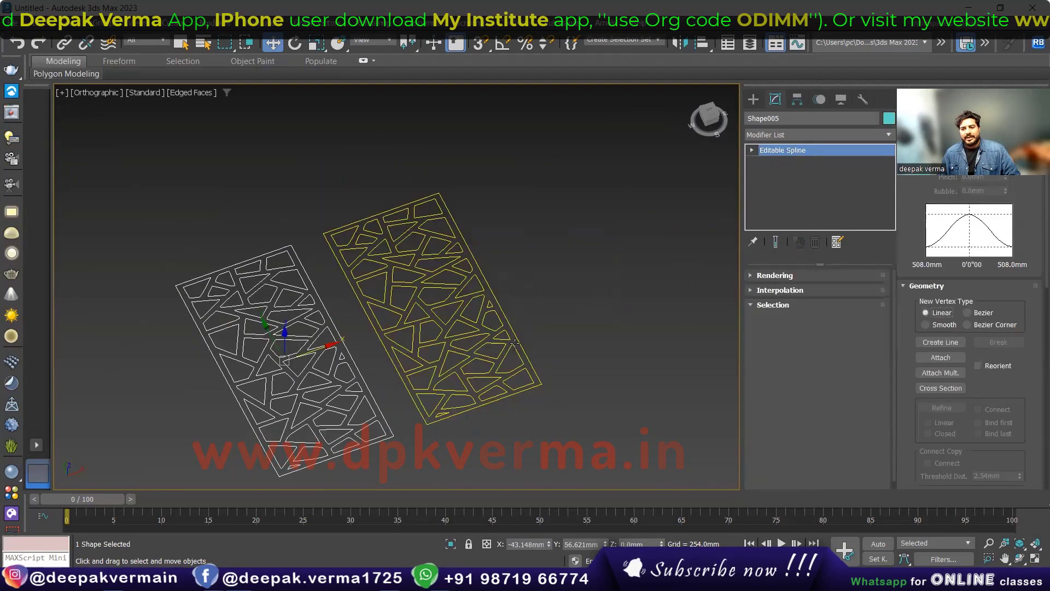
scroll(536, 310, down, 4)
ctrl+click(442, 346)
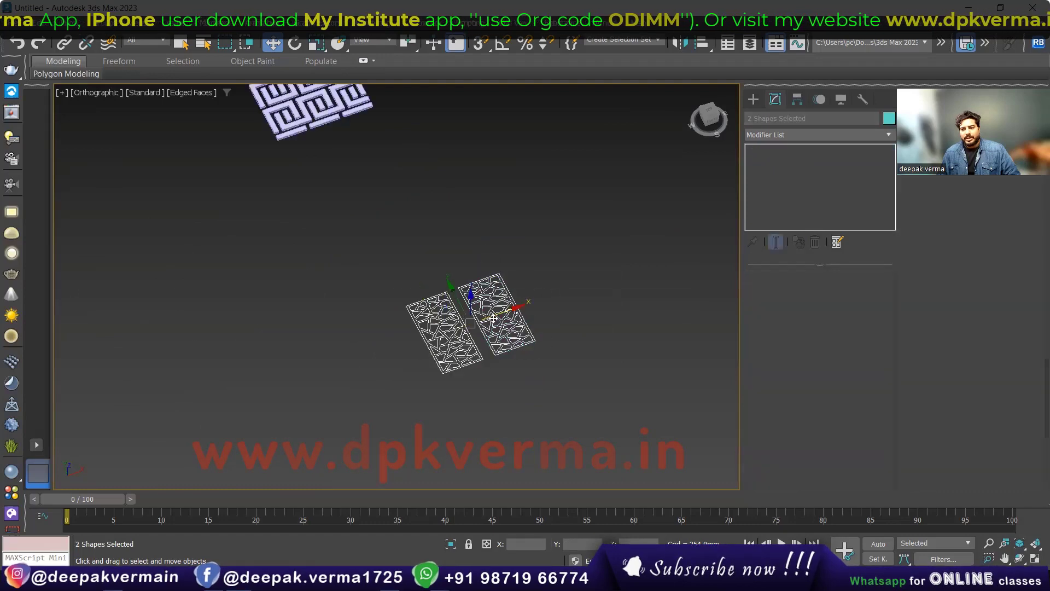
drag(494, 317, 317, 373)
Merge the images.ai circle pattern as a single shape, Shape006
click(7, 25)
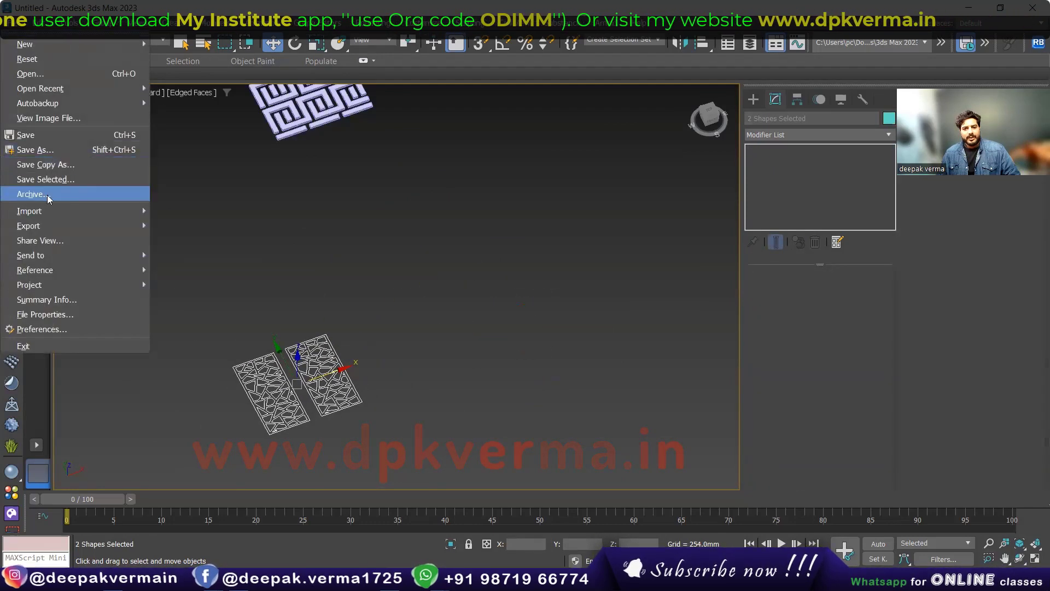
click(197, 225)
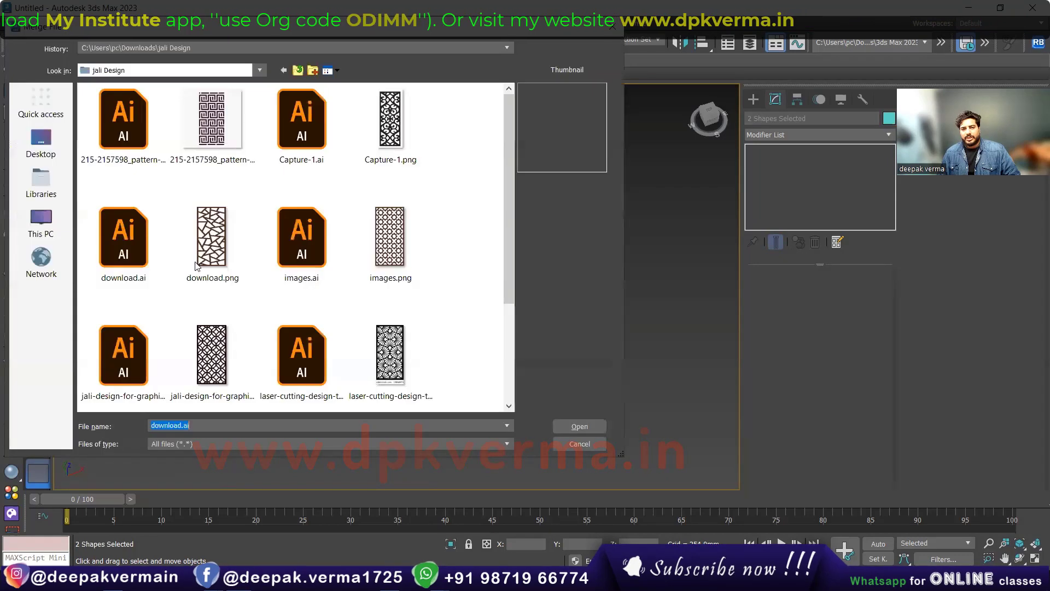
click(304, 243)
click(585, 426)
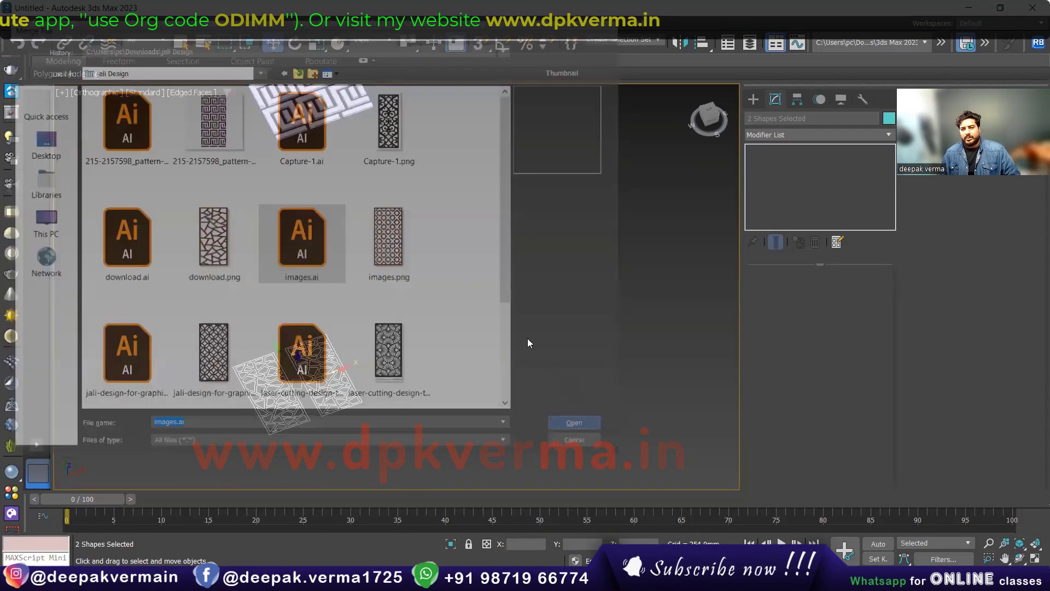
click(559, 311)
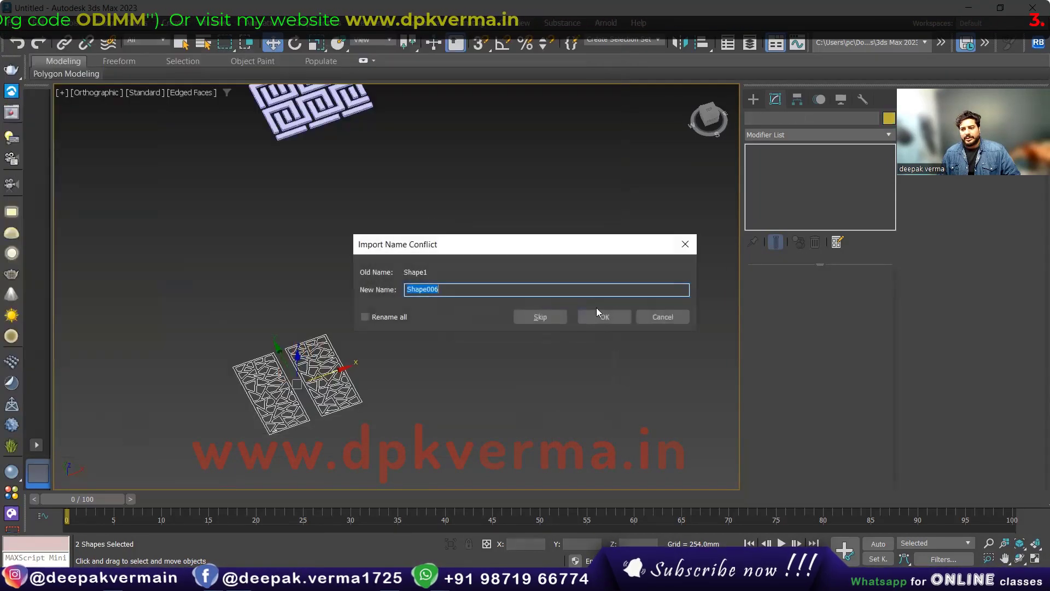
click(608, 314)
Clone the circle-pattern panel as Shape007 and select all four panels
scroll(504, 325, down, 4)
scroll(504, 325, down, 2)
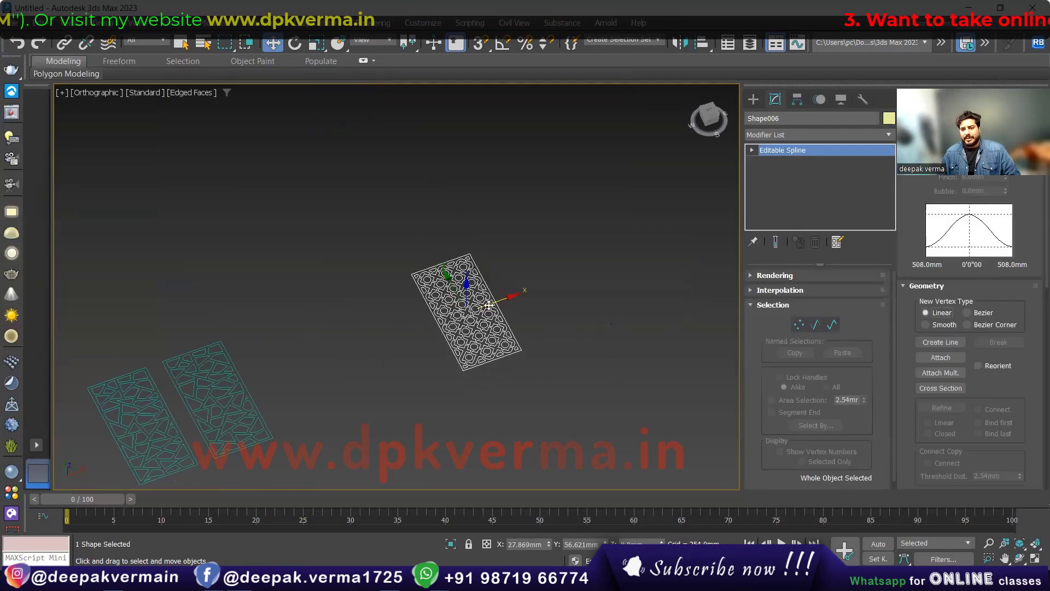
shift+drag(387, 328, 276, 366)
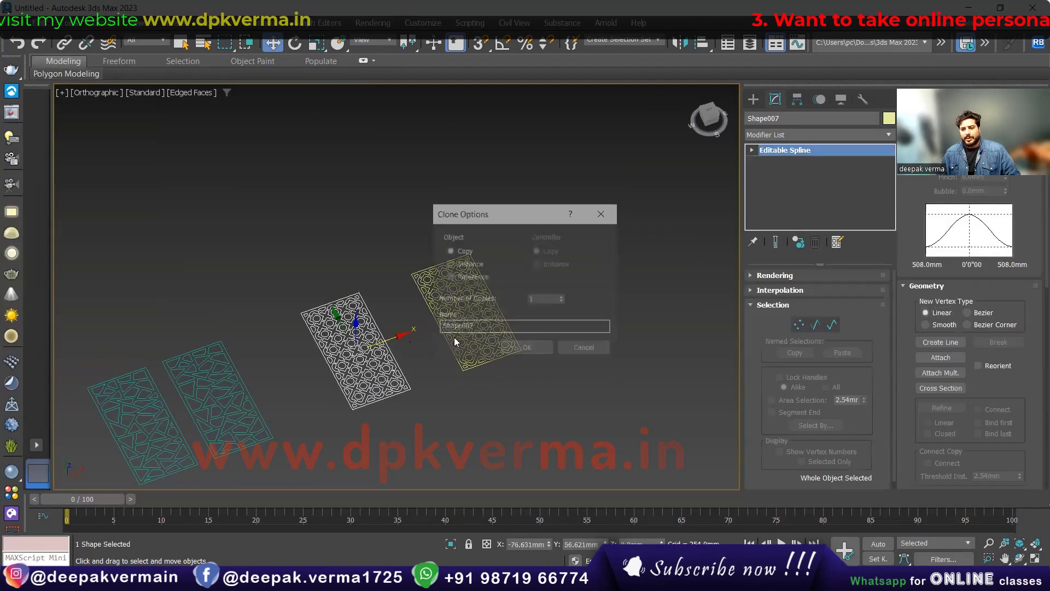
click(528, 349)
drag(532, 299, 245, 391)
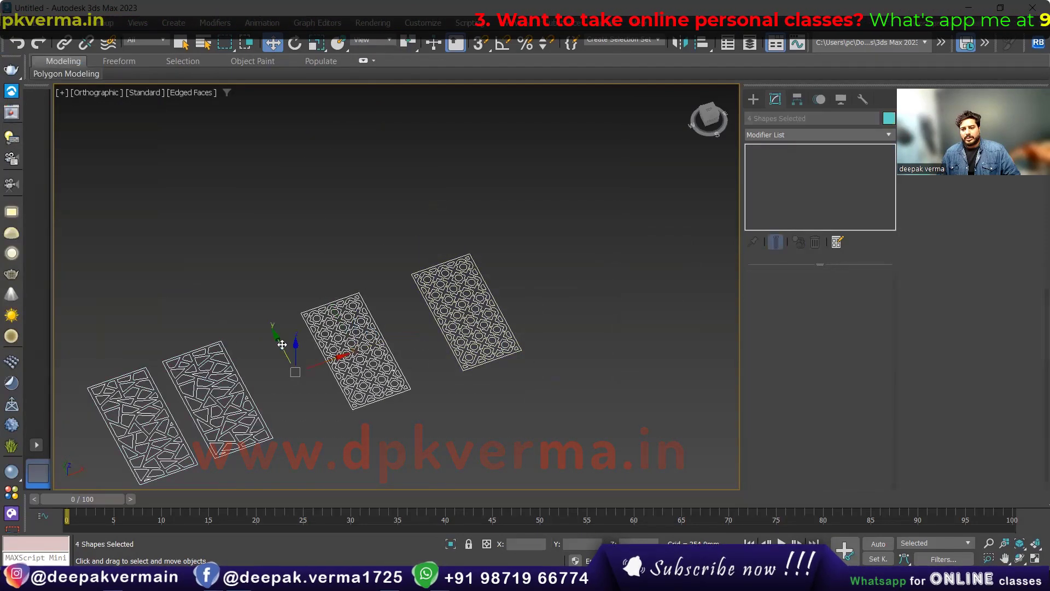
Line the four panels up in a row and merge the jali-design AI file as Shape008
drag(255, 325, 168, 162)
click(18, 24)
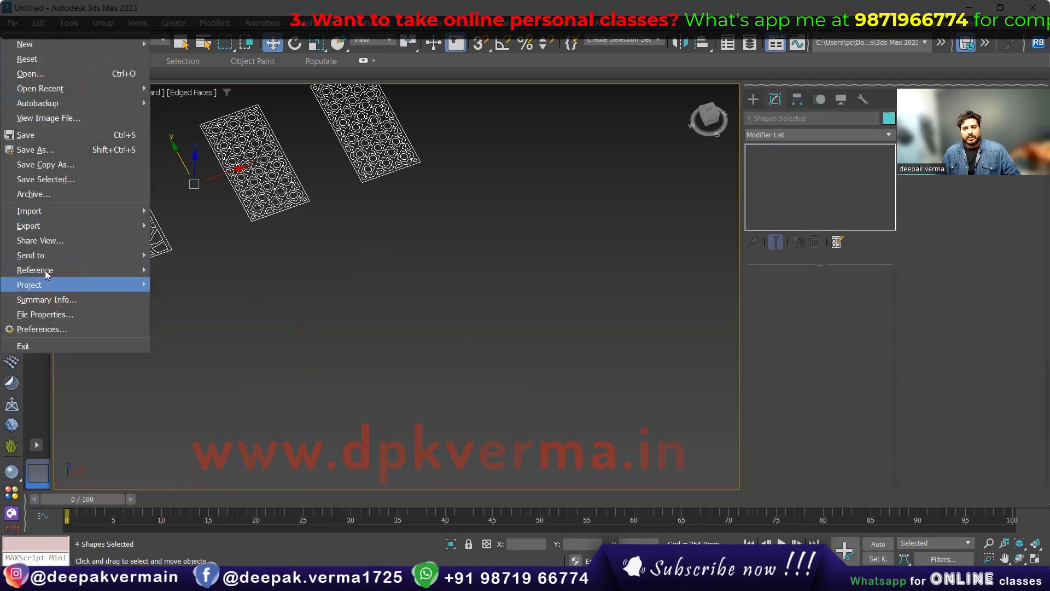
click(181, 225)
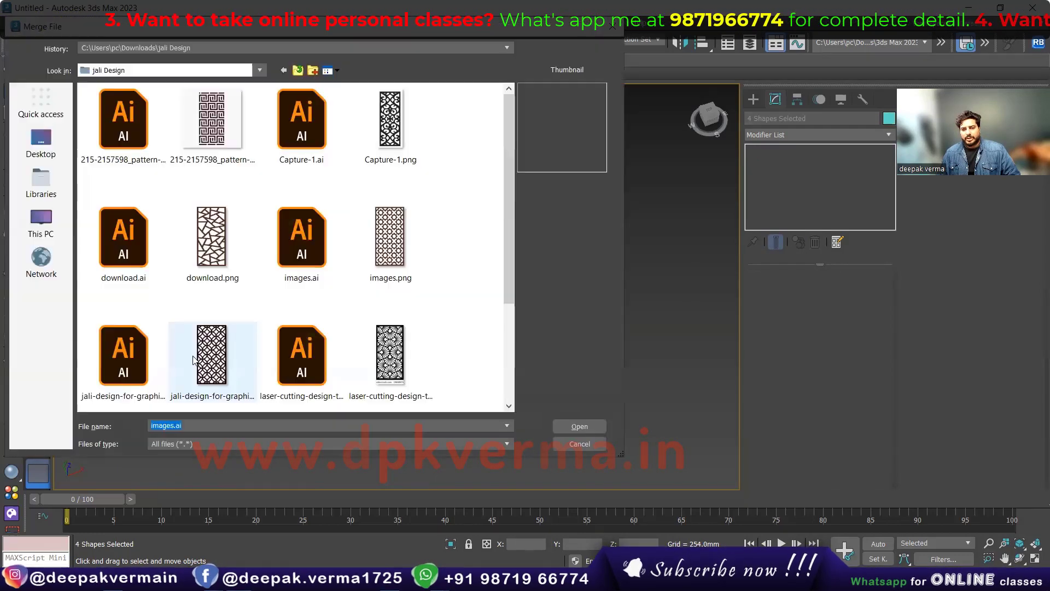
scroll(195, 243, down, 3)
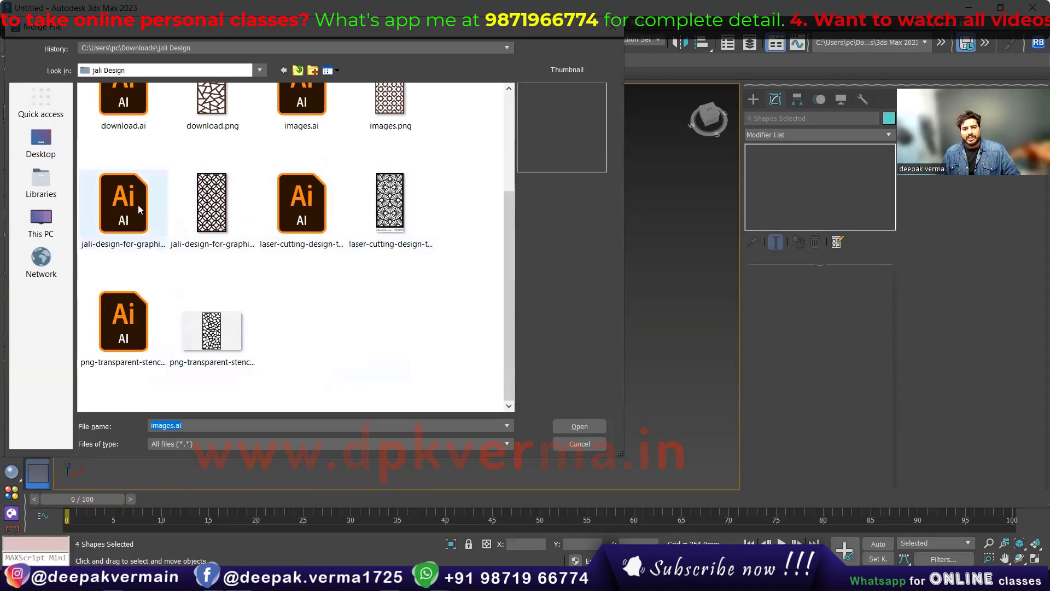
click(133, 203)
click(568, 425)
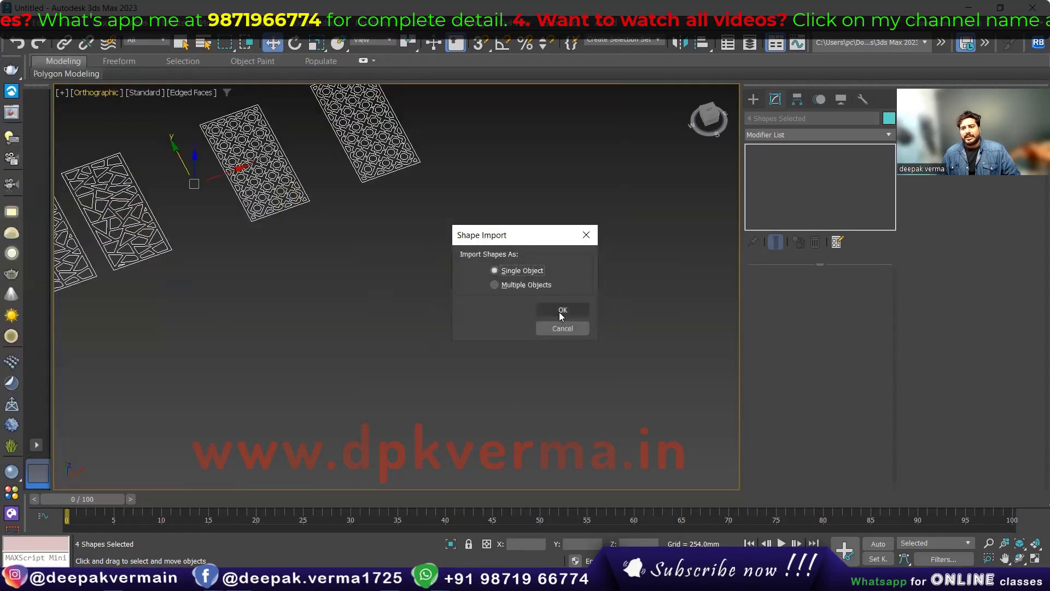
click(562, 310)
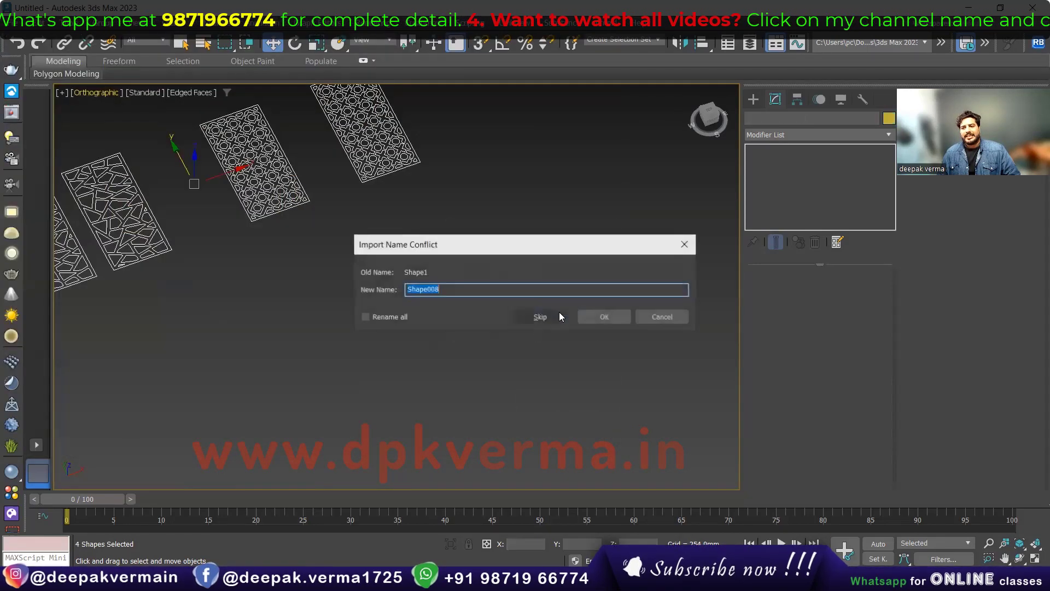
click(595, 315)
Clone Shape008 as Shape009 and move both panels down-left below the others
scroll(538, 324, down, 3)
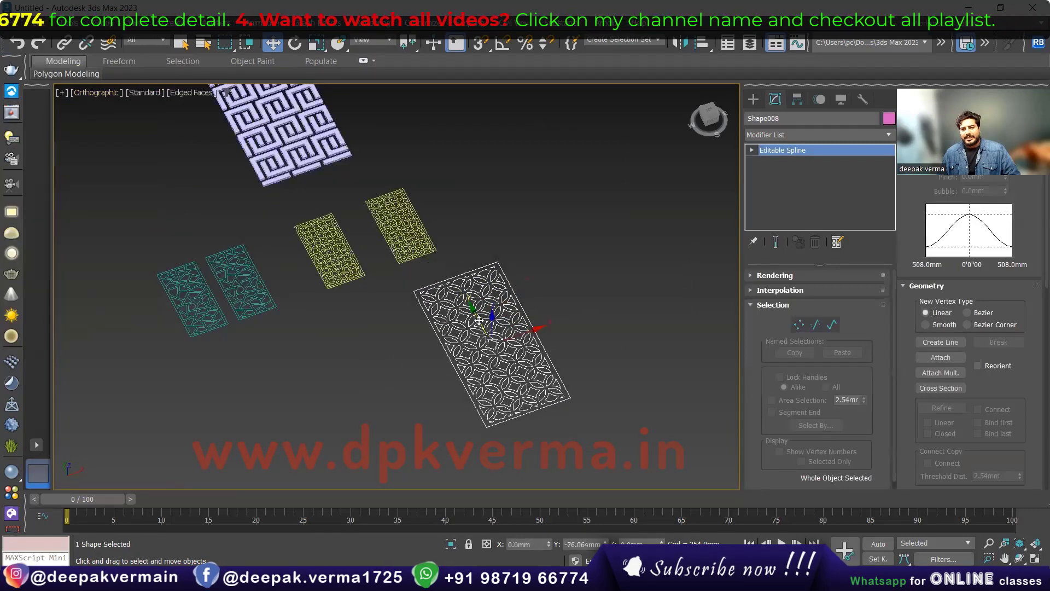
shift+drag(524, 336, 420, 372)
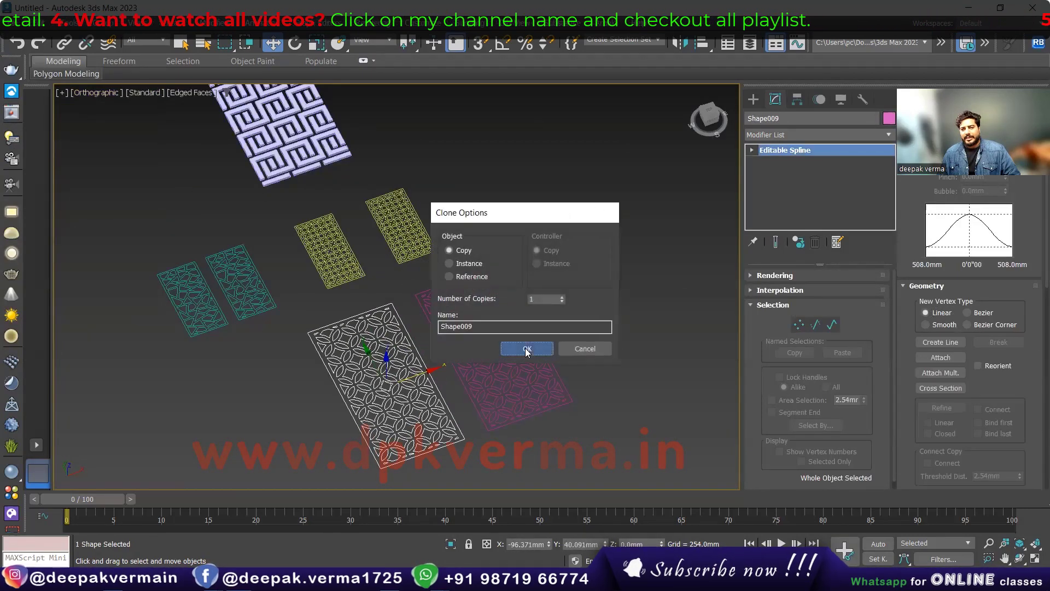
click(520, 347)
ctrl+click(438, 339)
drag(426, 370, 197, 450)
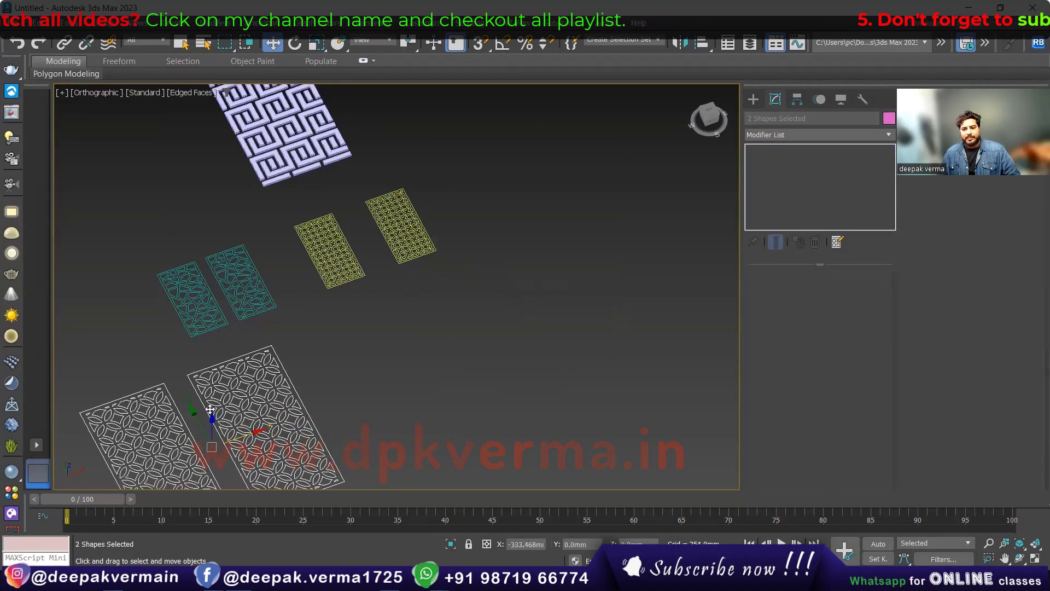
Merge the laser-cutting-design AI file as a single shape, Shape010, and frame it
middle_drag(318, 383, 240, 332)
click(11, 23)
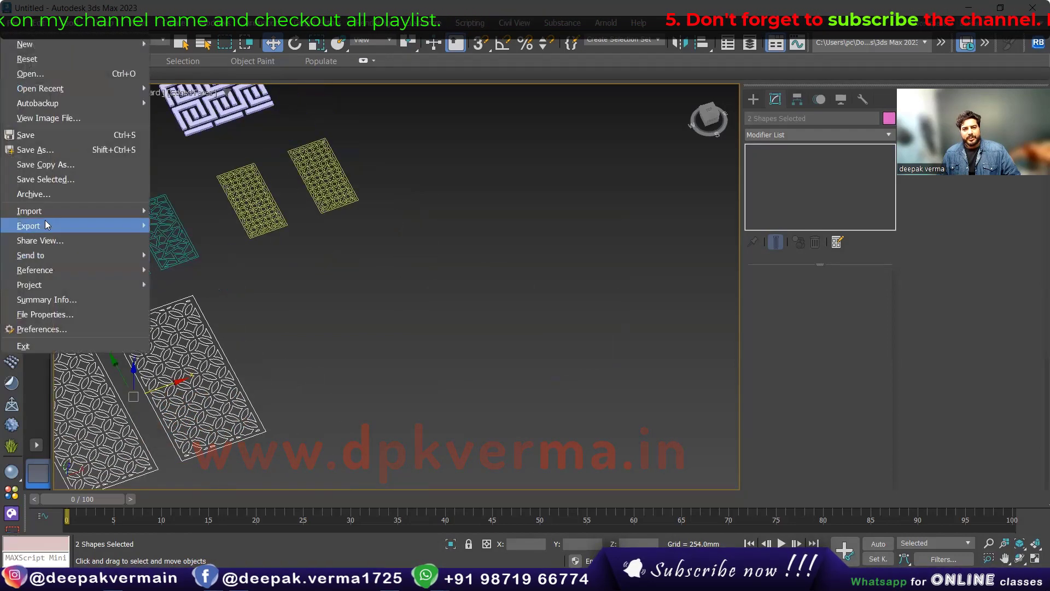
mouse_move(29, 211)
click(192, 222)
scroll(428, 253, down, 3)
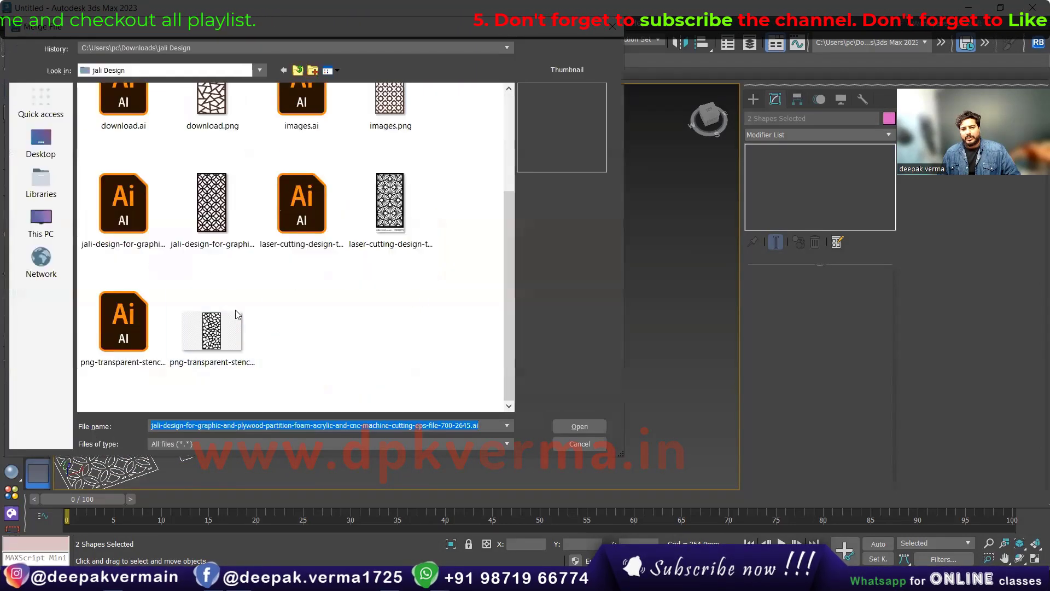
click(301, 208)
click(581, 422)
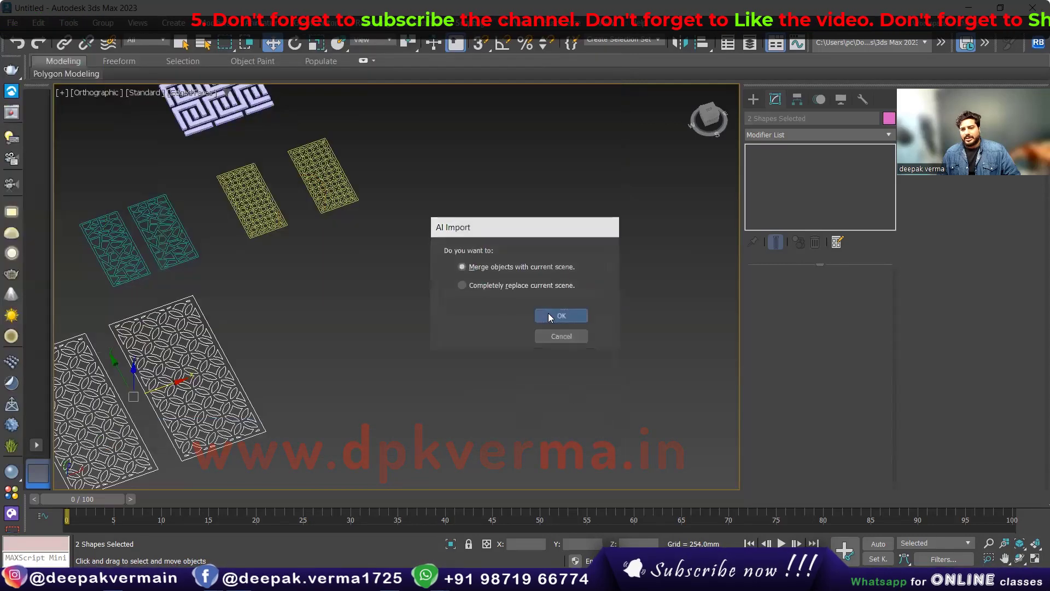
click(548, 313)
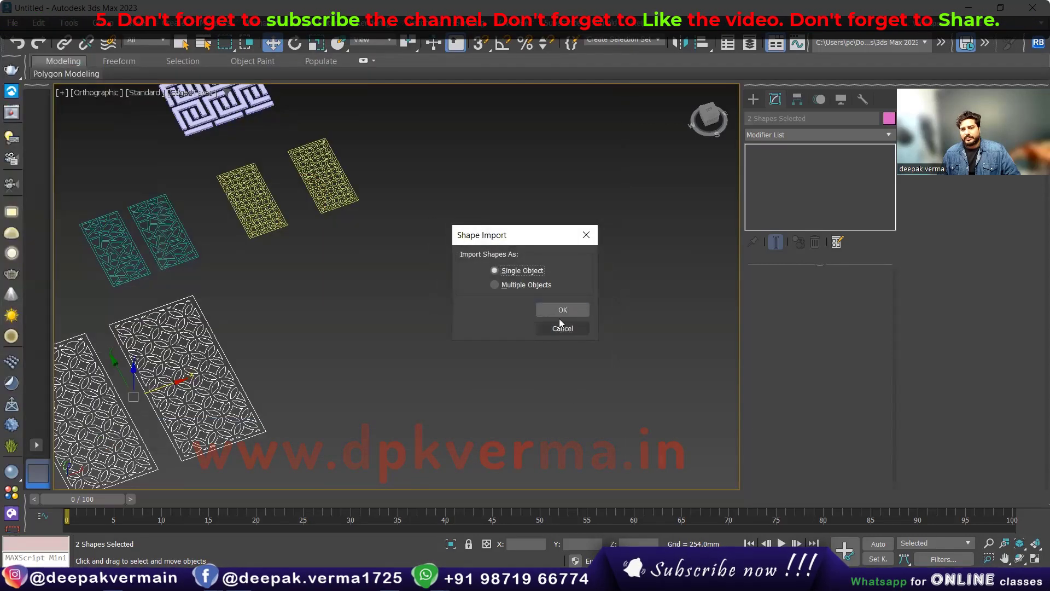
click(559, 309)
click(612, 319)
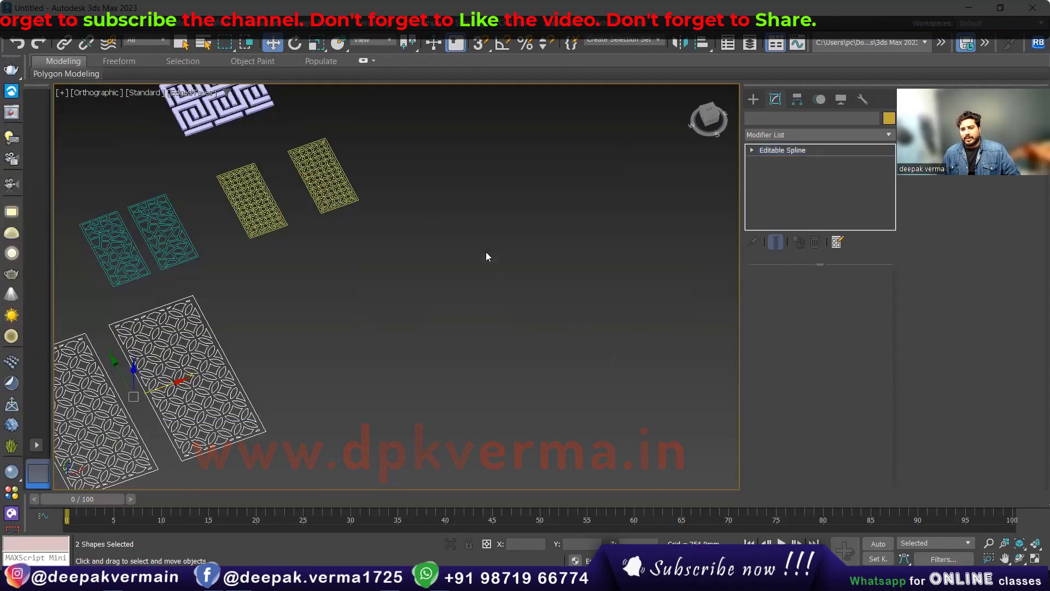
key(z)
Shift-drag one copy of the petal-pattern panel down-left, then select the new pair
shift+drag(444, 275, 210, 356)
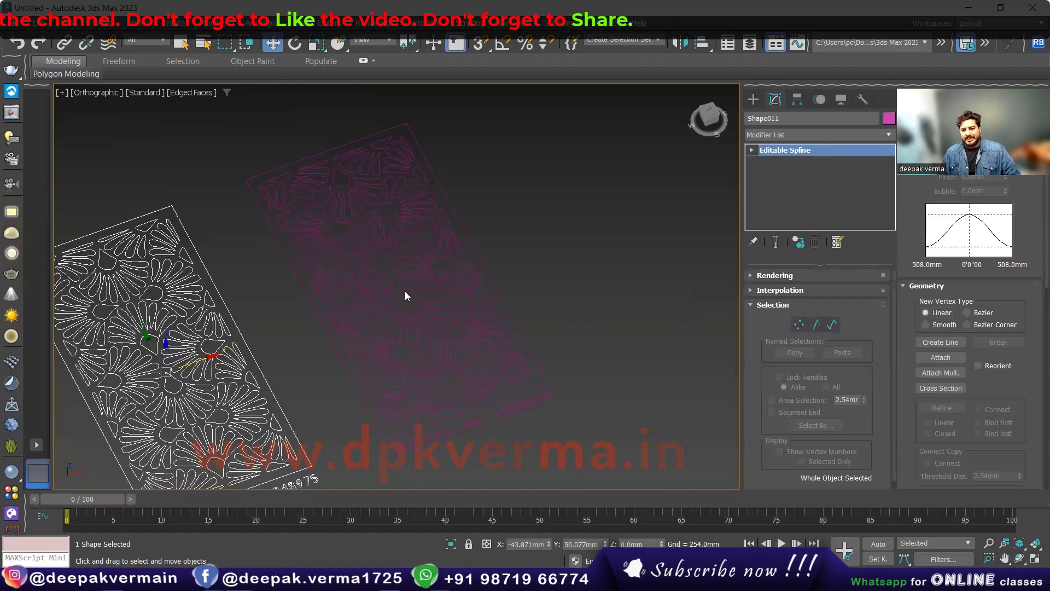
click(530, 350)
scroll(547, 320, down, 4)
click(540, 317)
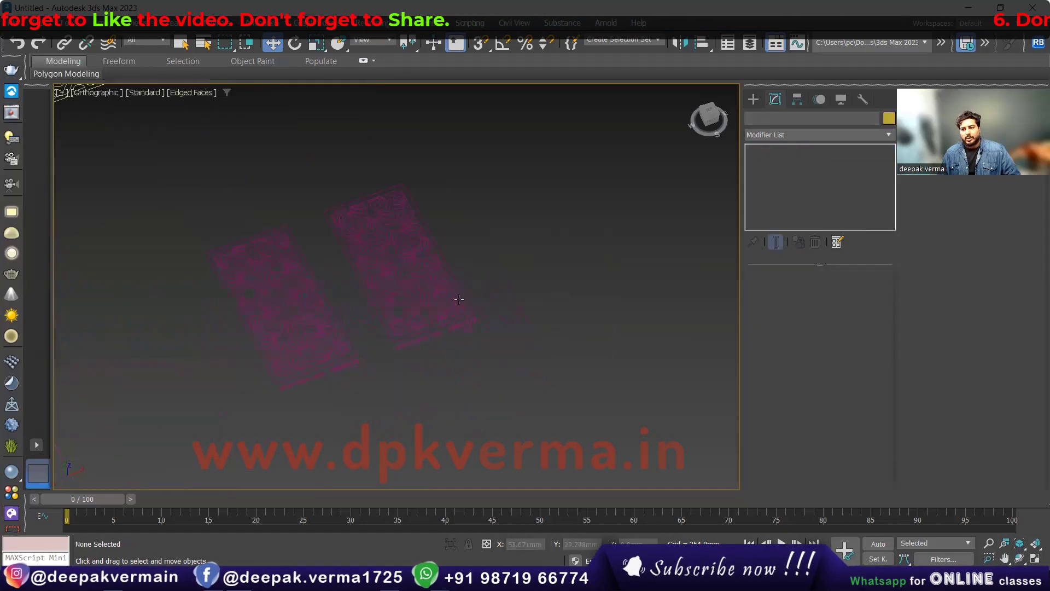
scroll(413, 324, up, 3)
scroll(290, 336, down, 3)
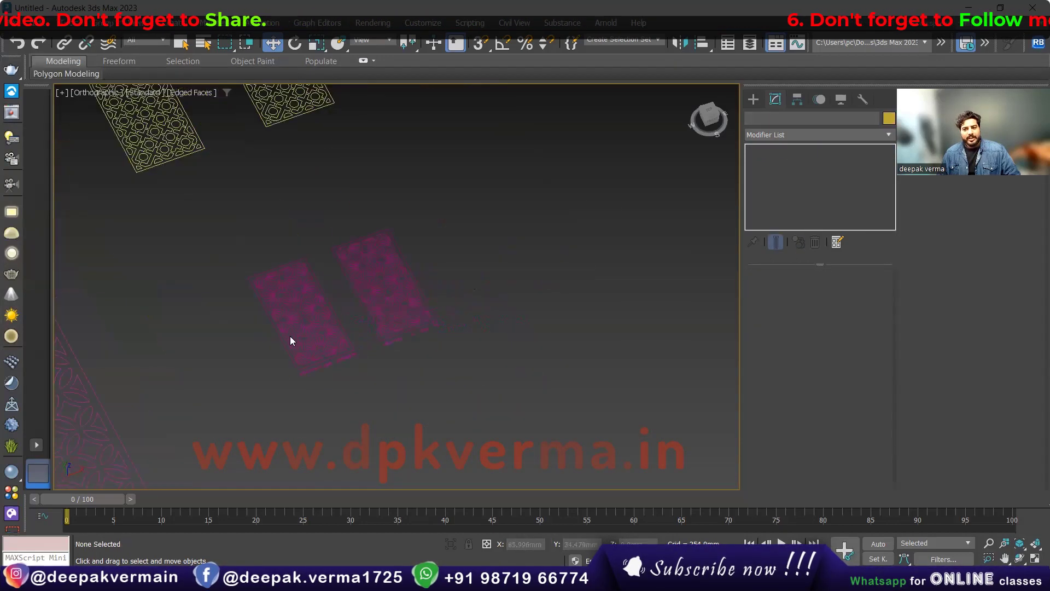
mouse_move(383, 263)
mouse_down()
mouse_move(319, 332)
mouse_move(356, 308)
mouse_up()
Move five selected panels left and down to arrange them into rows
scroll(320, 332, down, 2)
scroll(357, 308, down, 2)
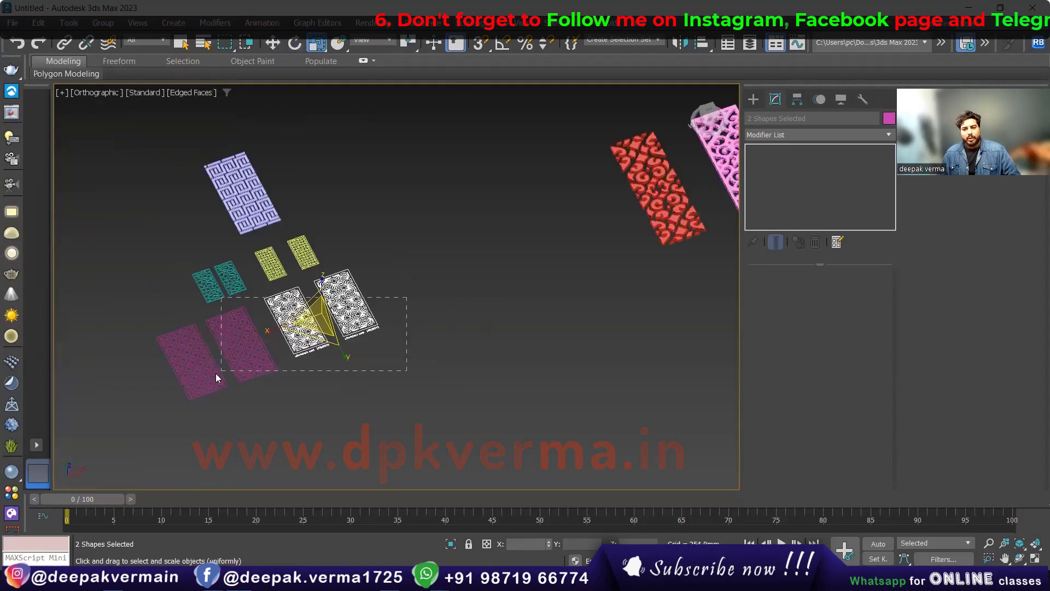
drag(216, 373, 178, 394)
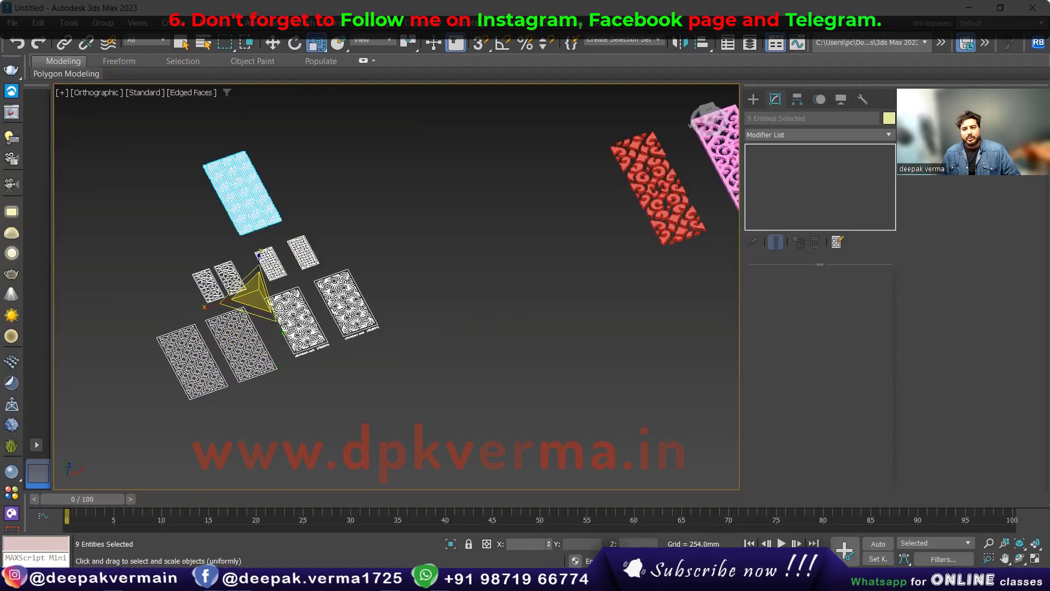
drag(290, 281, 299, 325)
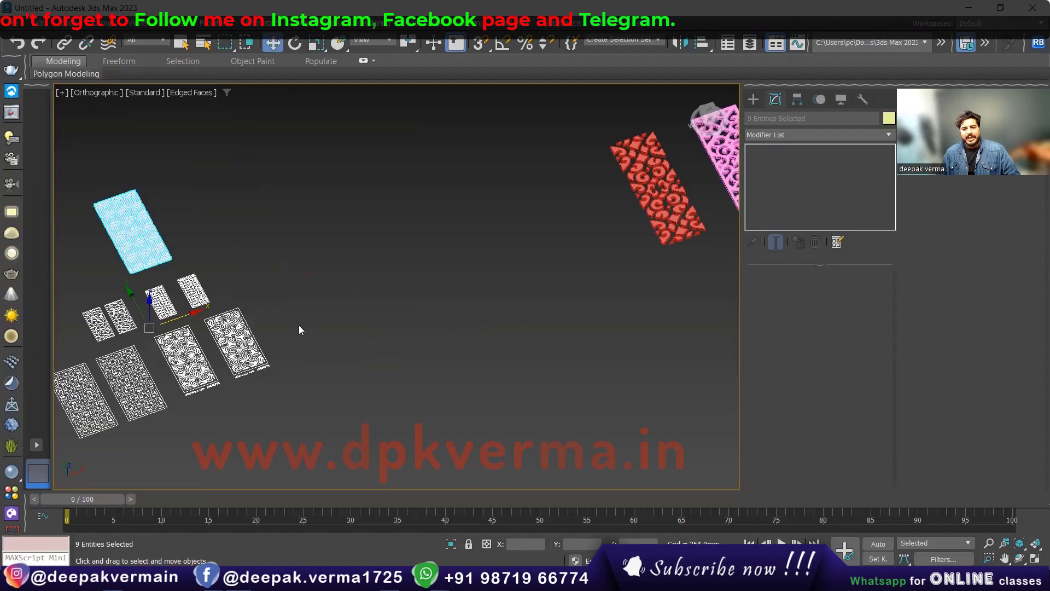
click(301, 327)
click(12, 23)
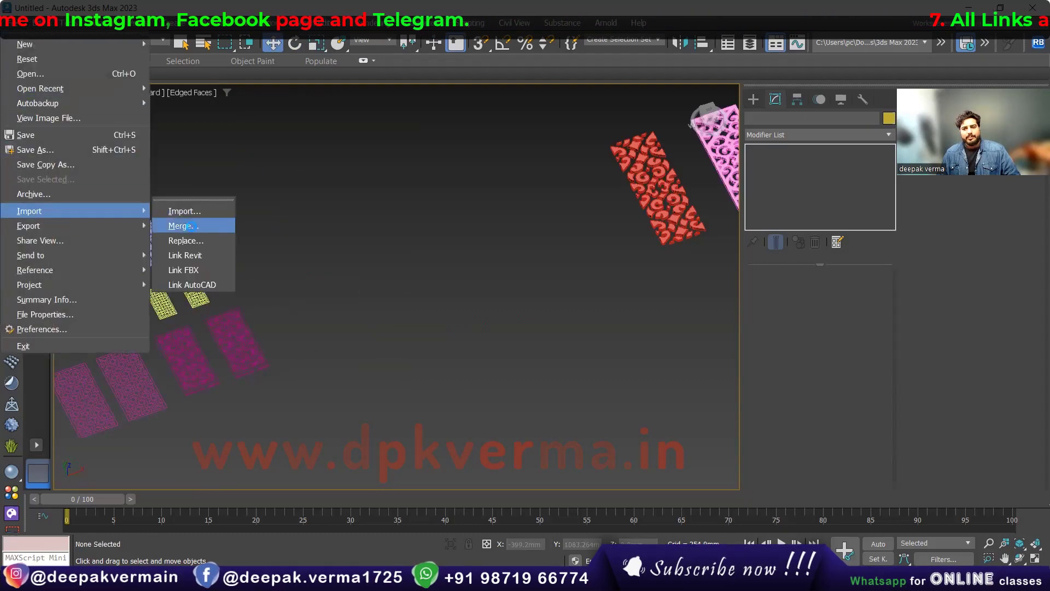
Merge the png-transparent stencil AI file as a single shape named Shape012
click(197, 226)
scroll(261, 354, down, 3)
click(162, 350)
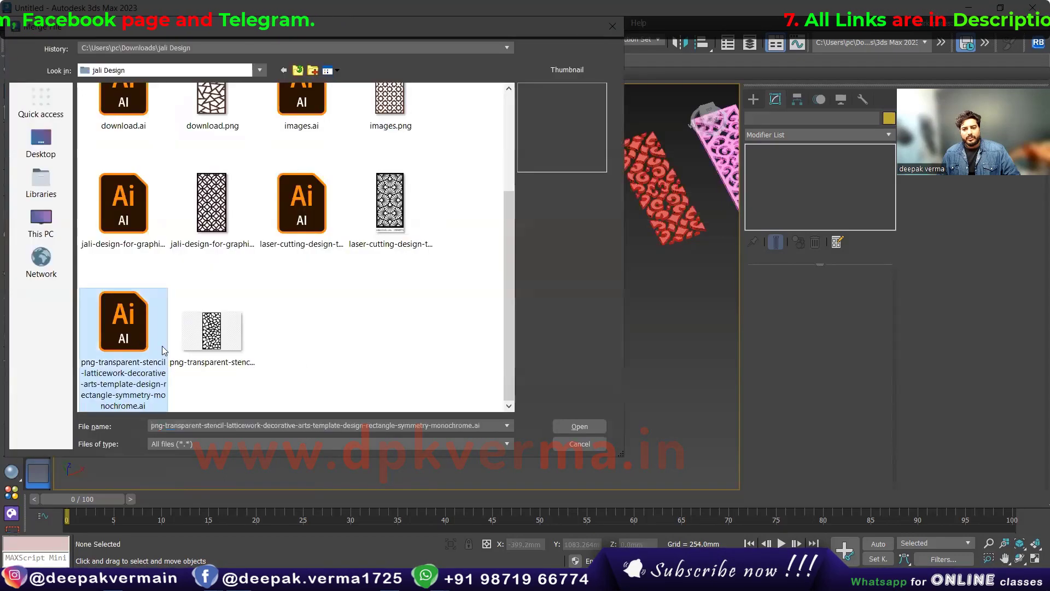
click(577, 427)
click(545, 312)
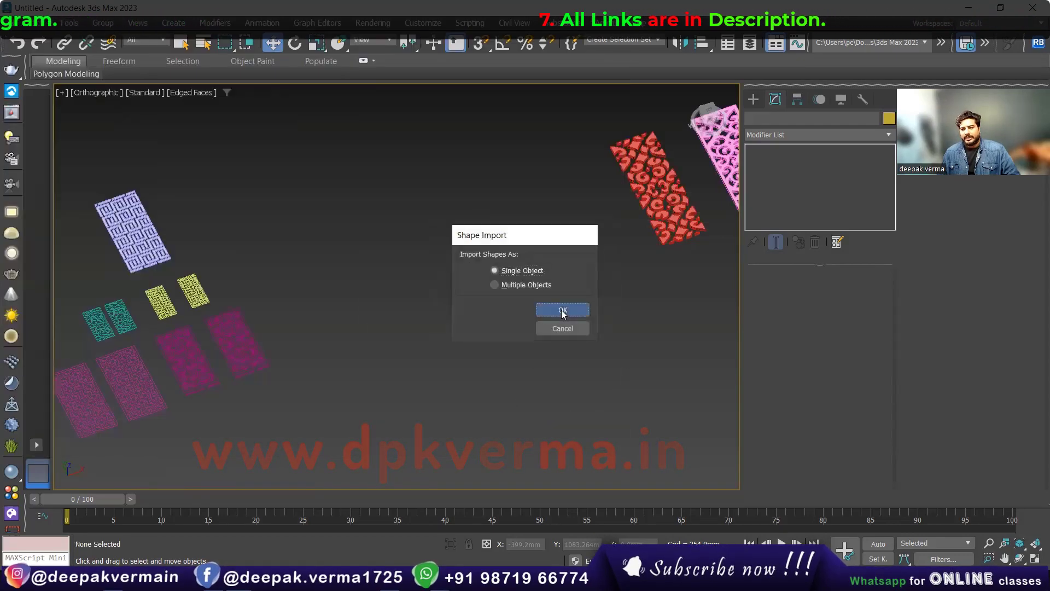
click(562, 313)
click(613, 310)
scroll(465, 292, up, 3)
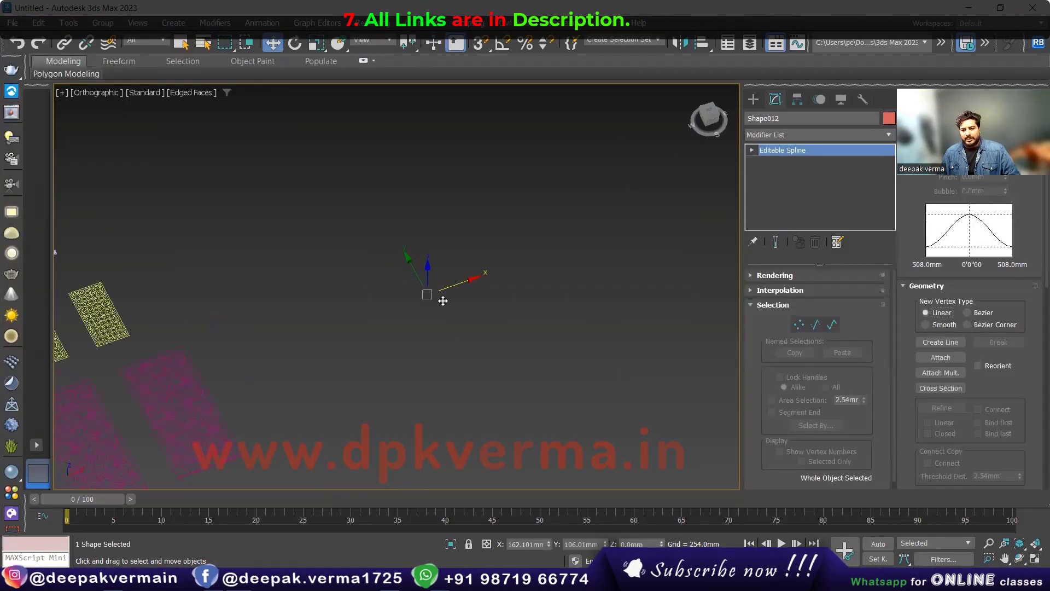
scroll(443, 301, down, 5)
scroll(433, 290, up, 7)
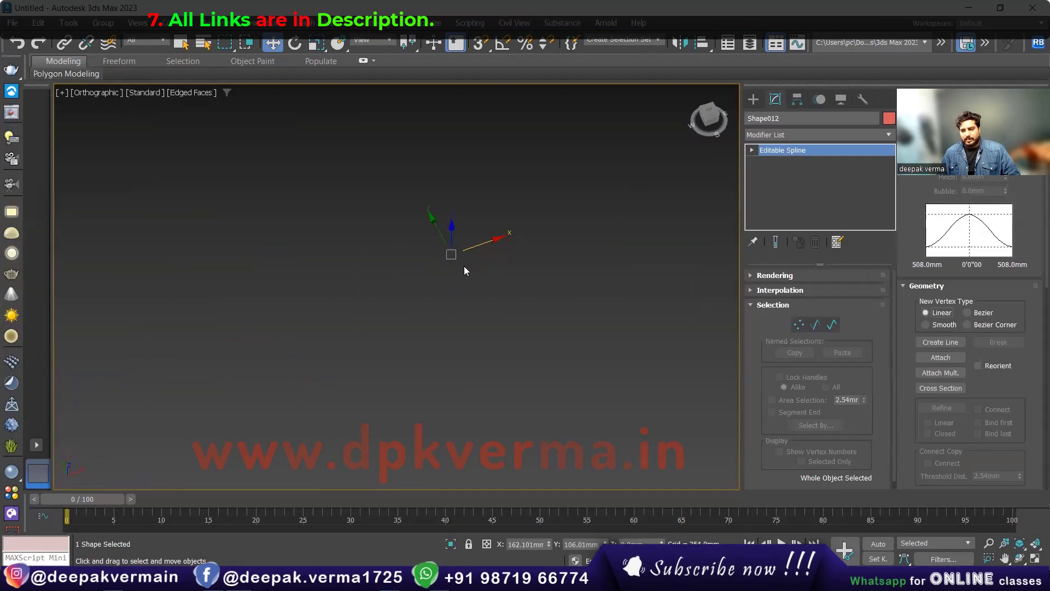
scroll(461, 257, down, 2)
scroll(459, 264, down, 3)
scroll(463, 279, down, 3)
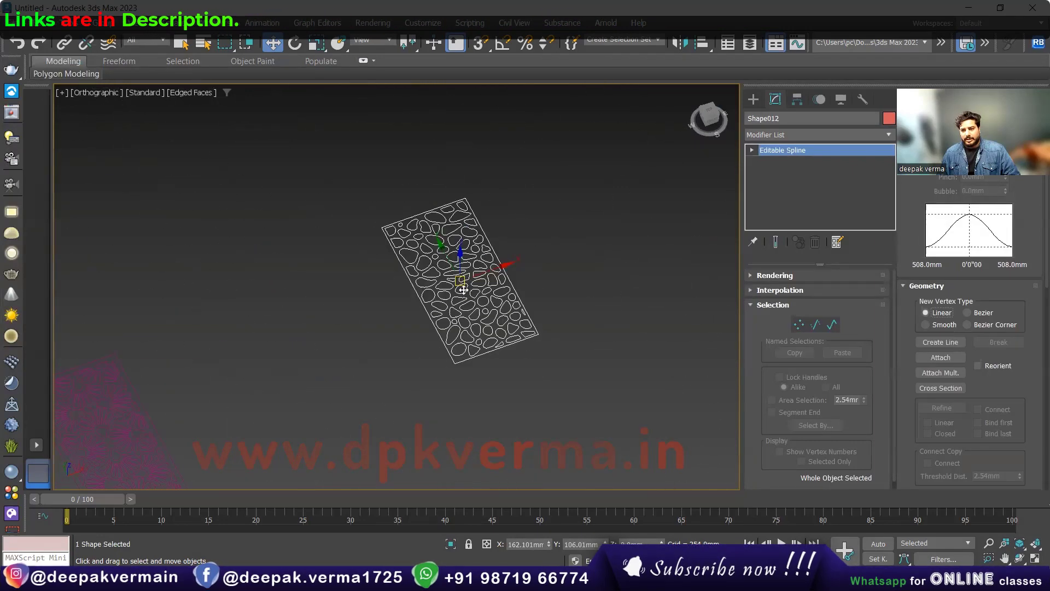
scroll(463, 289, down, 4)
scroll(484, 282, up, 2)
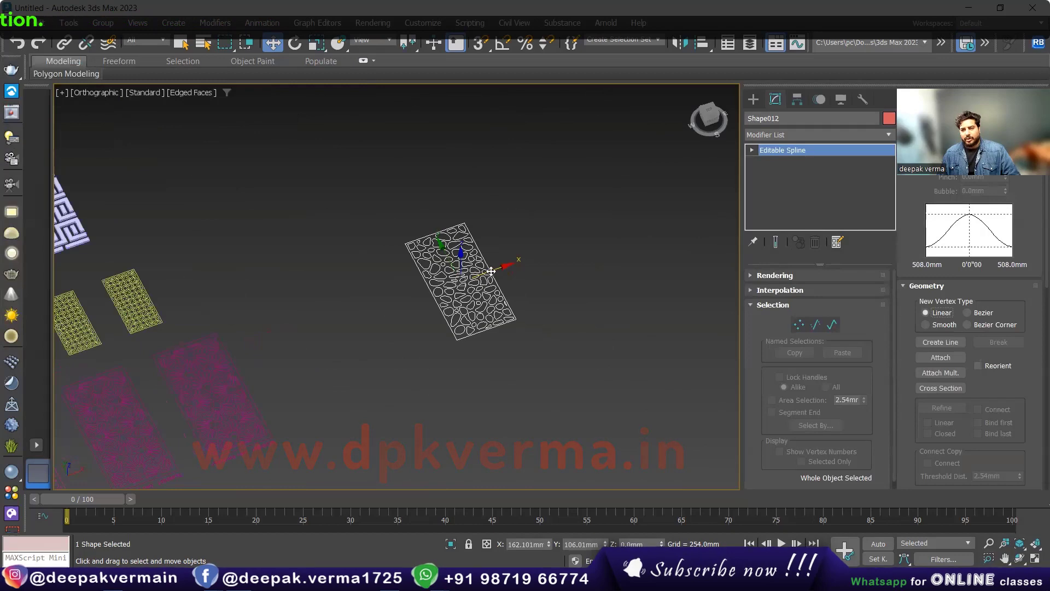
Clone the pebble-pattern panel to the left as a copy, then deselect it
shift+drag(491, 271, 383, 309)
click(527, 348)
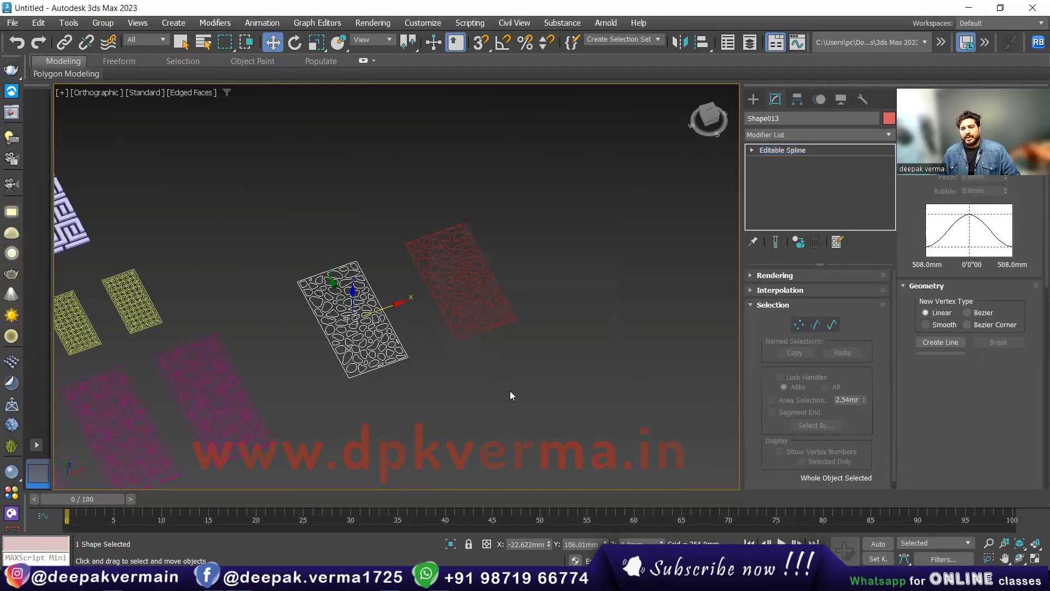
click(510, 391)
scroll(500, 328, down, 4)
scroll(292, 314, up, 2)
scroll(261, 291, up, 3)
scroll(295, 318, up, 3)
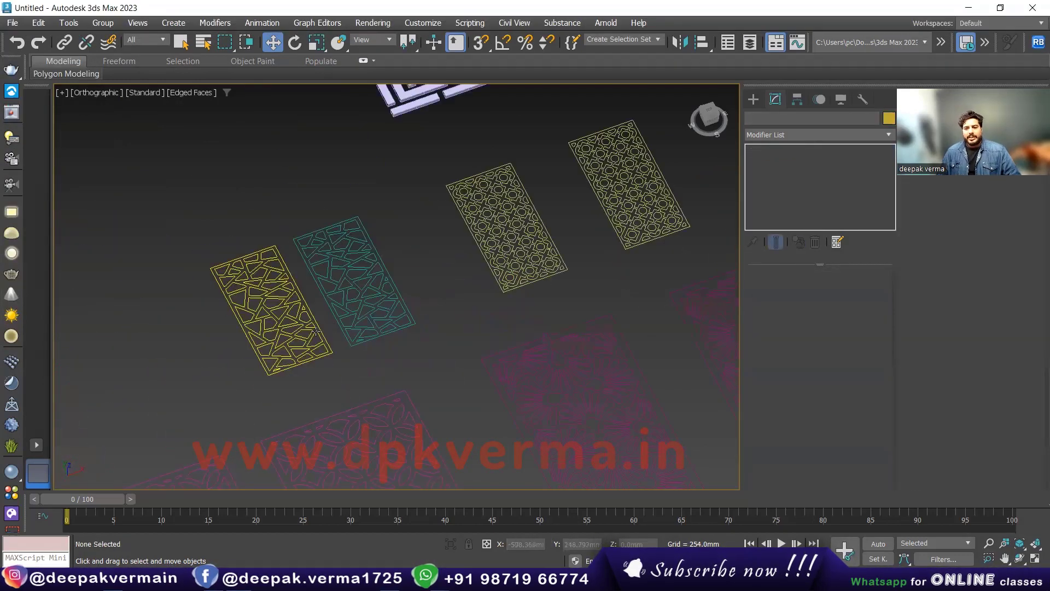
scroll(317, 331, up, 3)
Add an Extrude modifier to both teal triangle-pattern splines, Shape004 and Shape005
click(388, 275)
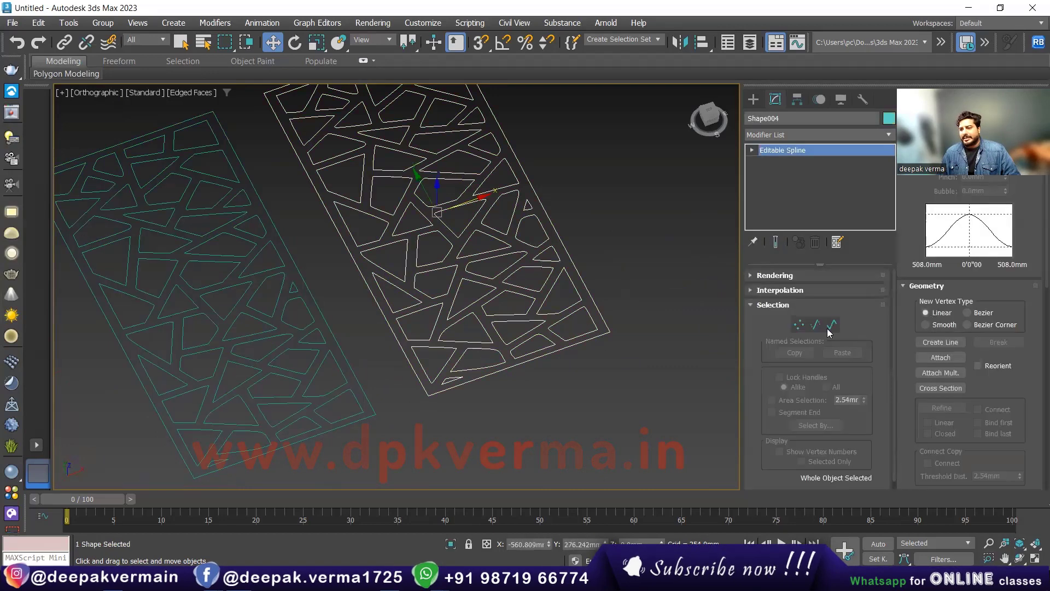
click(829, 330)
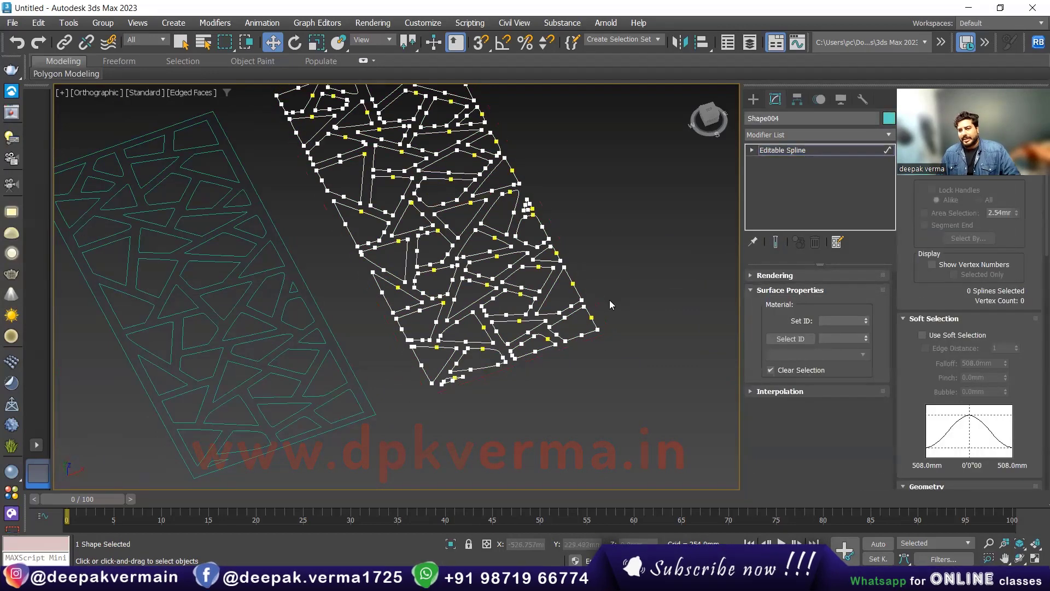
click(786, 150)
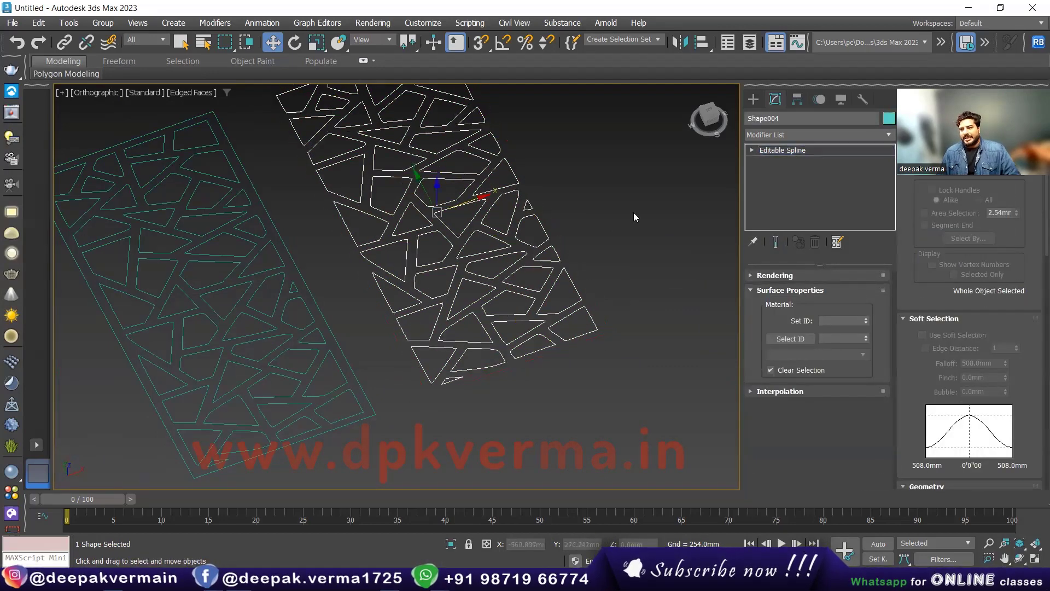
click(784, 132)
click(777, 210)
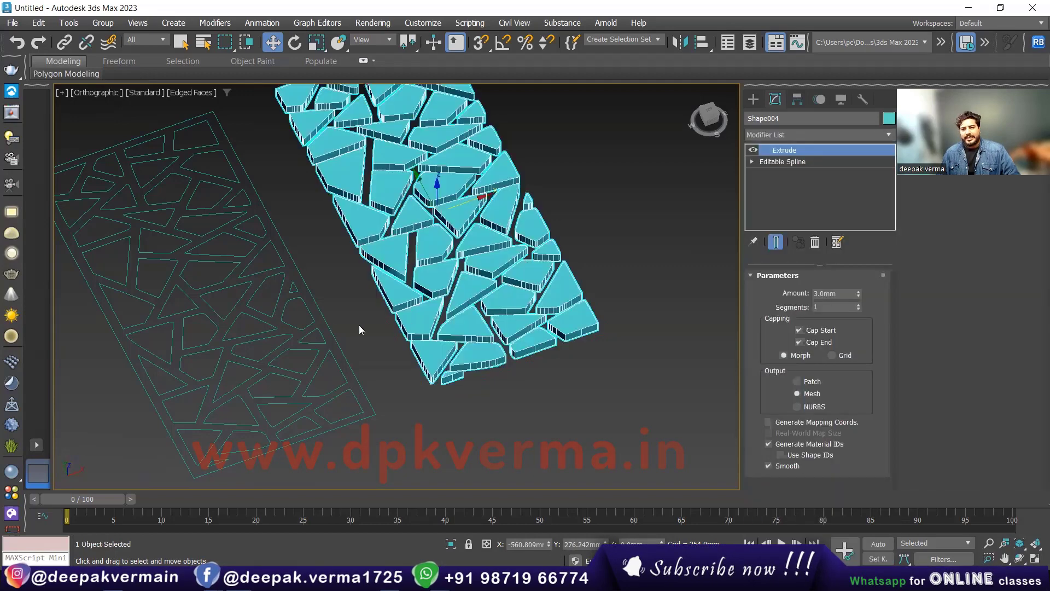
click(313, 318)
click(792, 131)
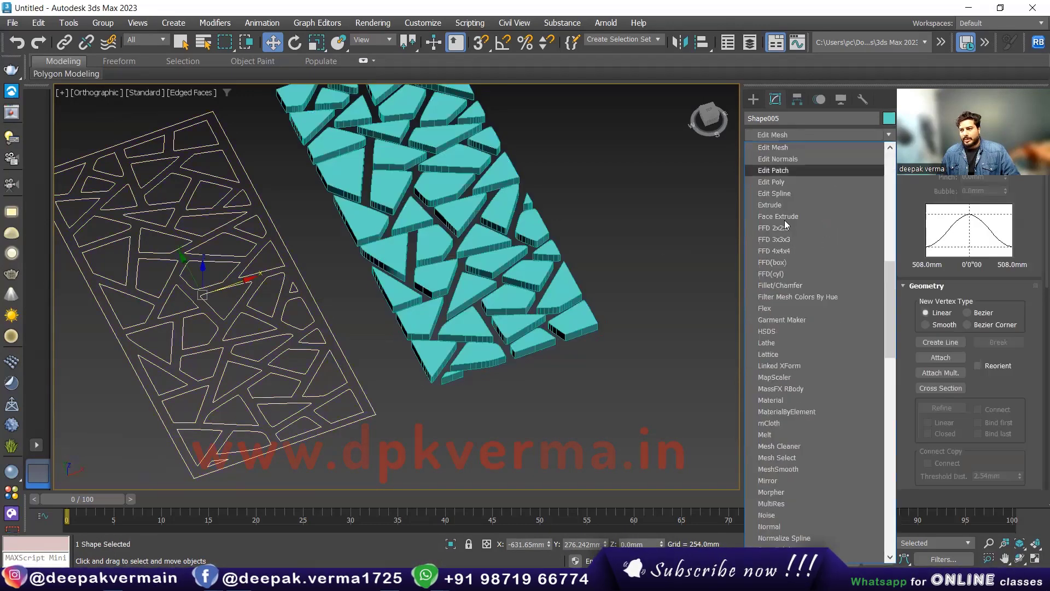
click(775, 206)
Copy the 3.0mm Extrude modifier from the extruded teal panel's stack
click(499, 378)
scroll(499, 394, down, 2)
middle_drag(499, 404, 350, 344)
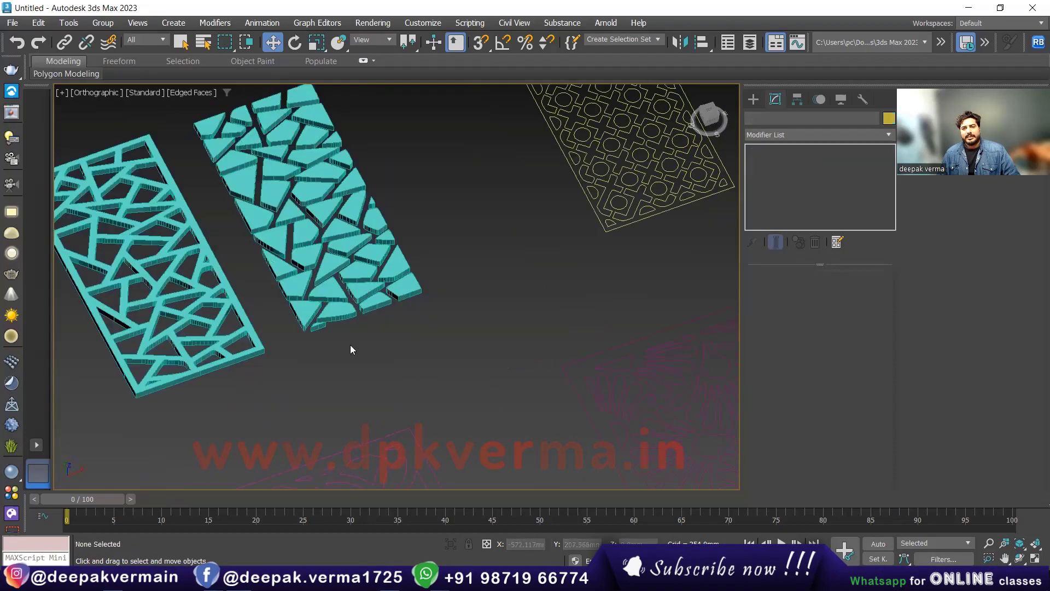
click(309, 278)
right_click(781, 150)
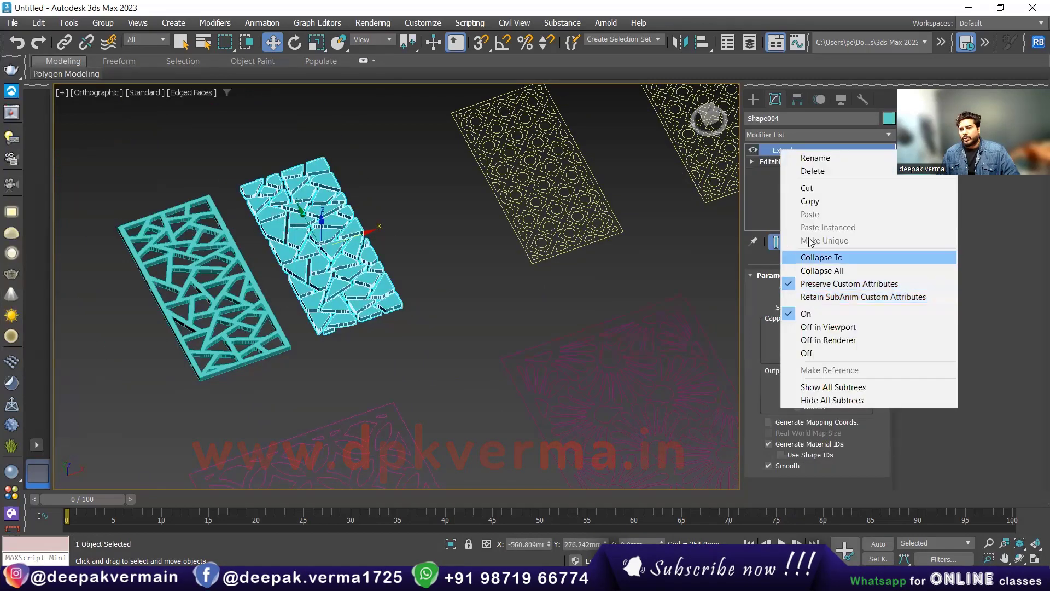
click(807, 202)
scroll(419, 386, down, 3)
scroll(419, 386, down, 2)
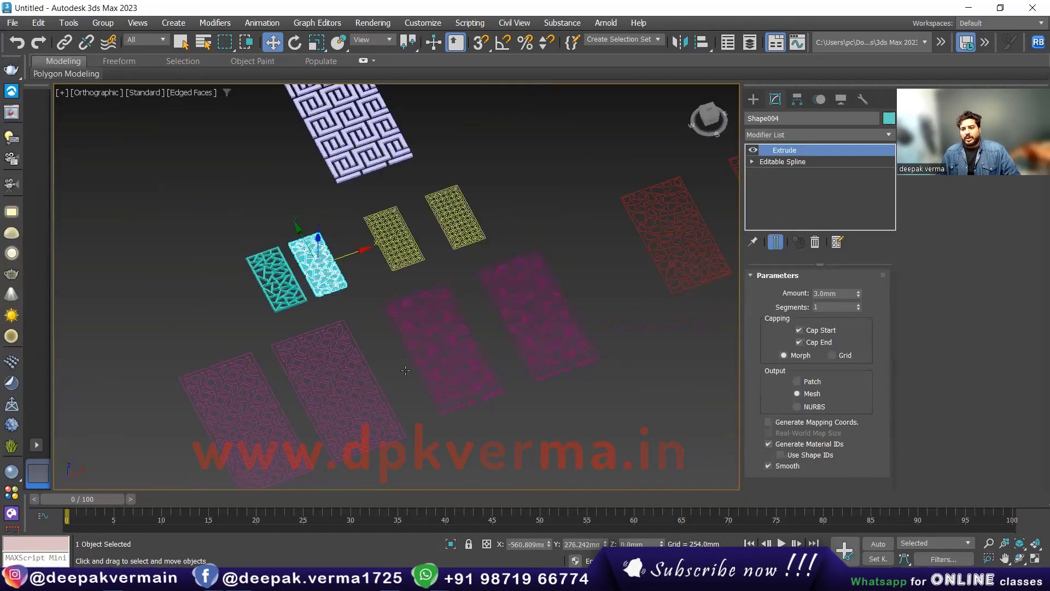
scroll(405, 371, down, 3)
click(582, 274)
ctrl+click(527, 296)
Paste the copied Extrude onto the lower-left pink circle-pattern panel
ctrl+click(437, 337)
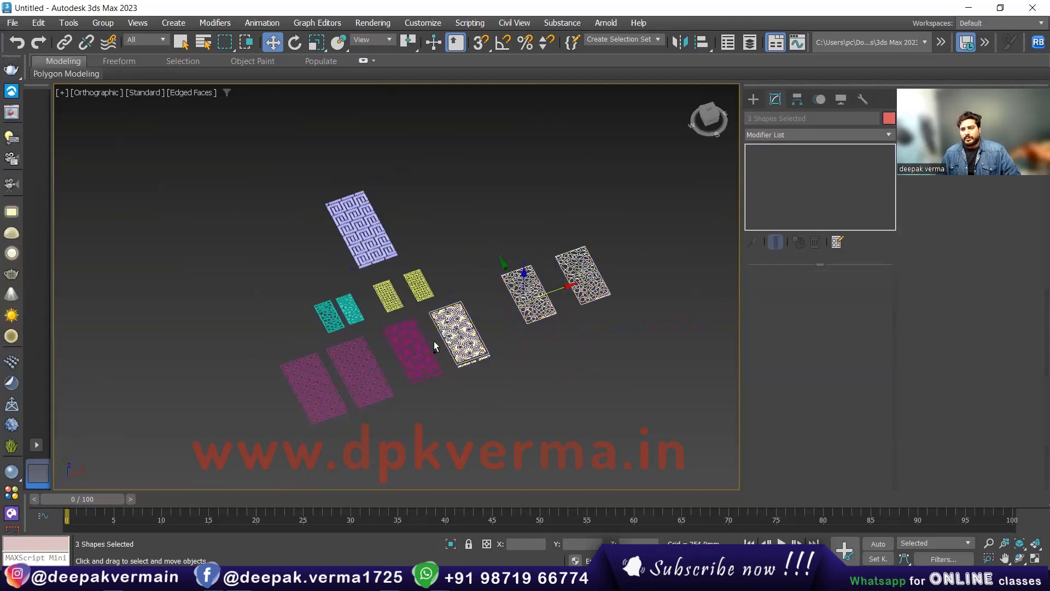
click(315, 389)
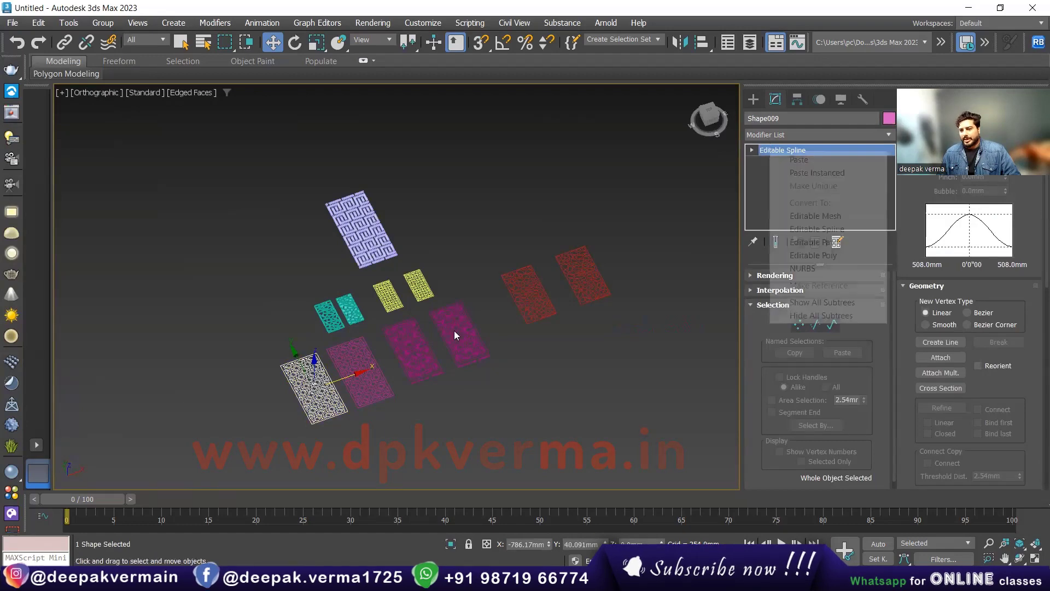
right_click(322, 321)
click(574, 354)
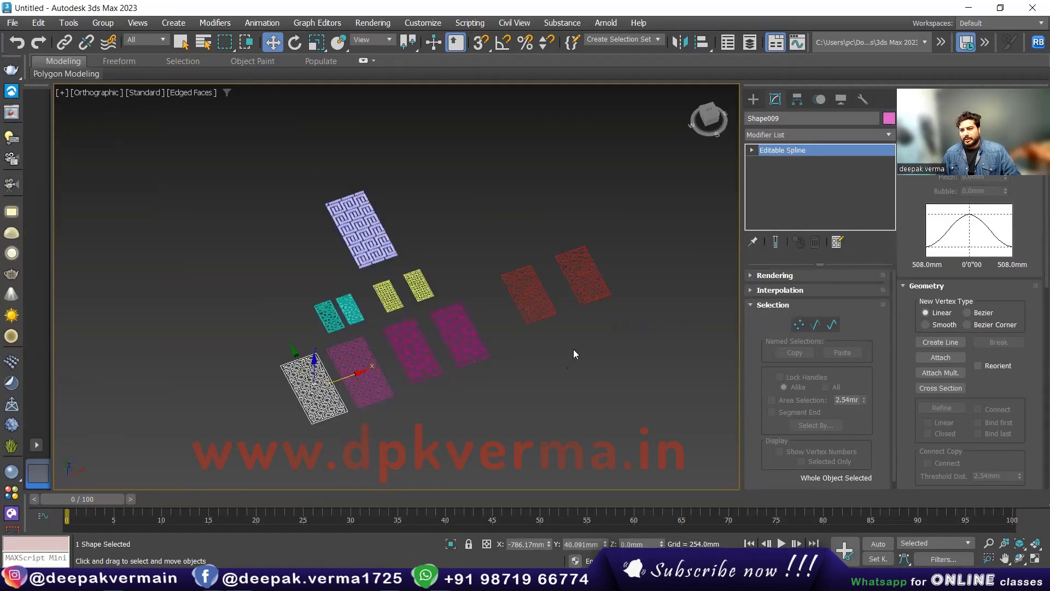
right_click(780, 153)
click(787, 159)
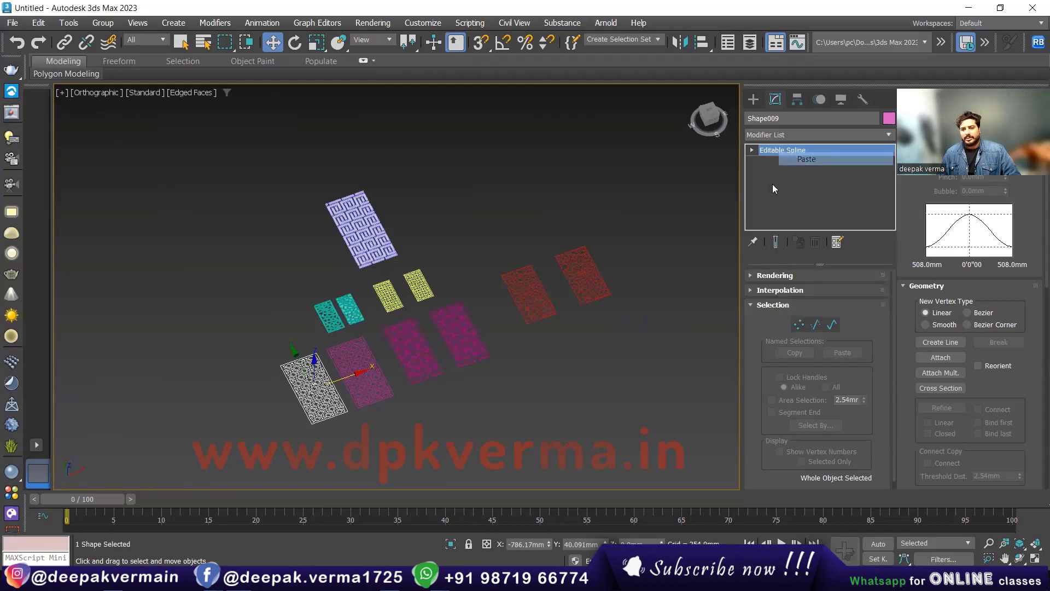
scroll(314, 419, up, 5)
click(400, 424)
scroll(401, 424, up, 2)
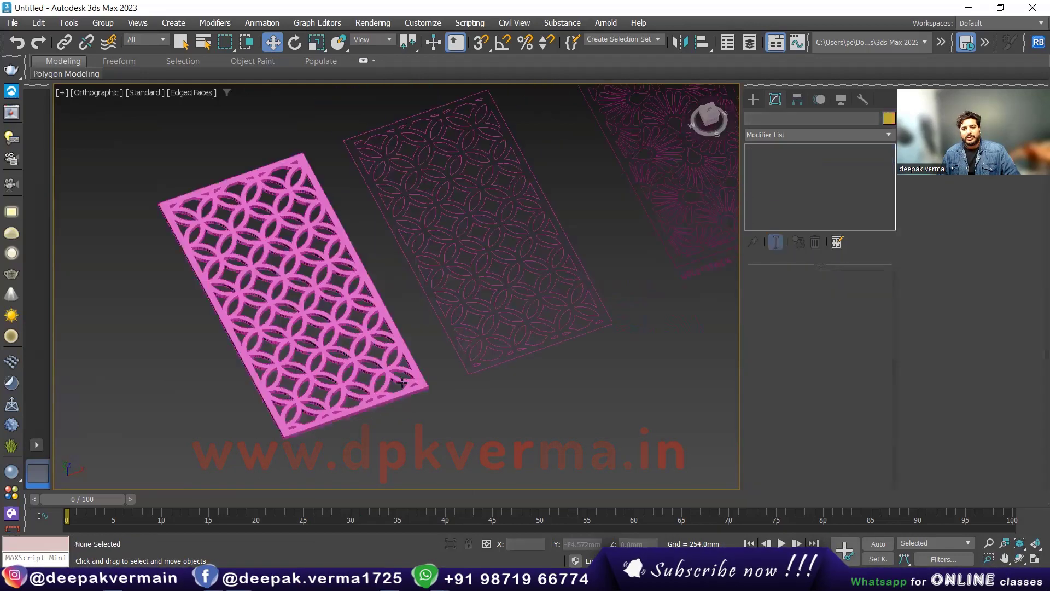
scroll(370, 418, up, 2)
Paste the copied Extrude onto the second pink circle-lattice panel
click(604, 306)
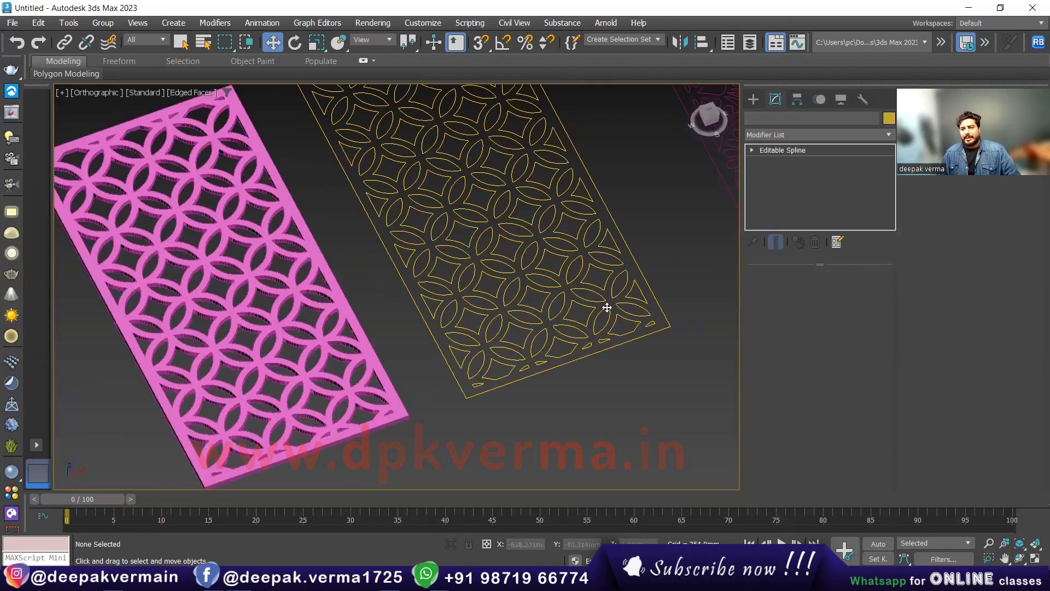
scroll(605, 307, up, 2)
key(3)
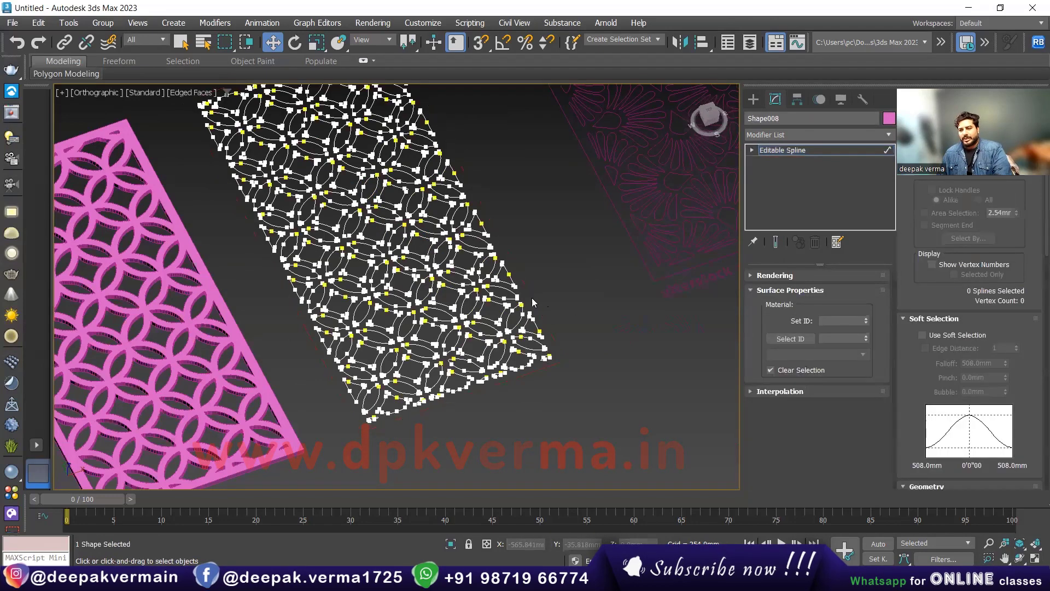
click(789, 151)
right_click(789, 151)
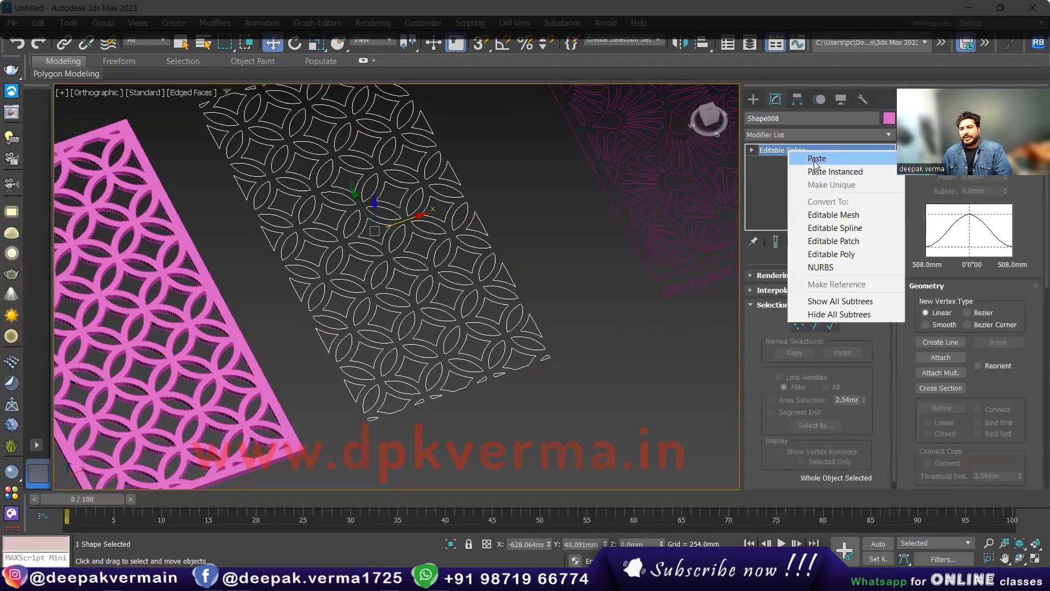
click(575, 254)
scroll(392, 343, down, 2)
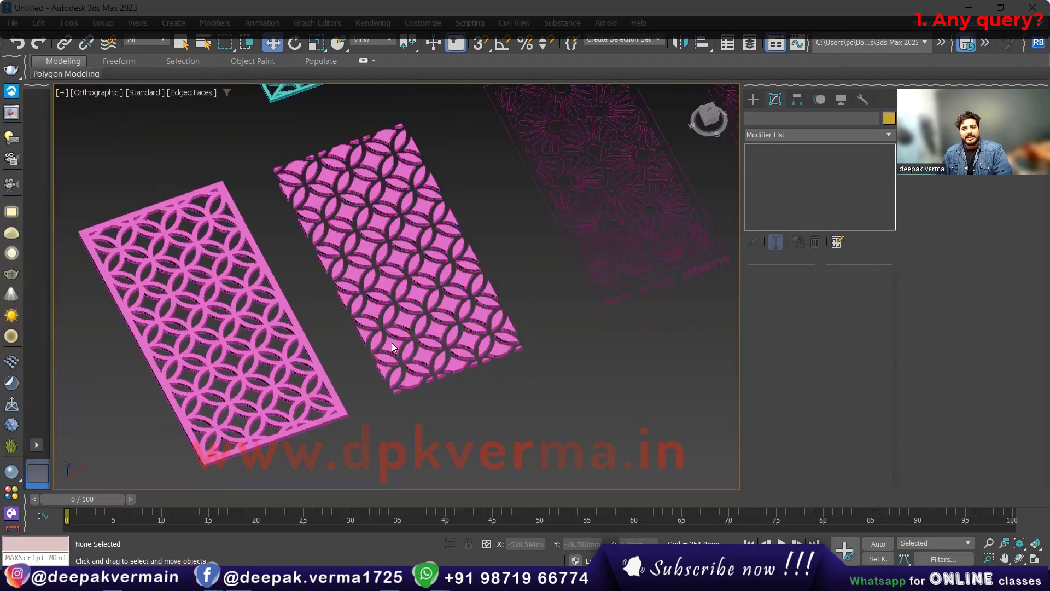
middle_drag(472, 274, 274, 337)
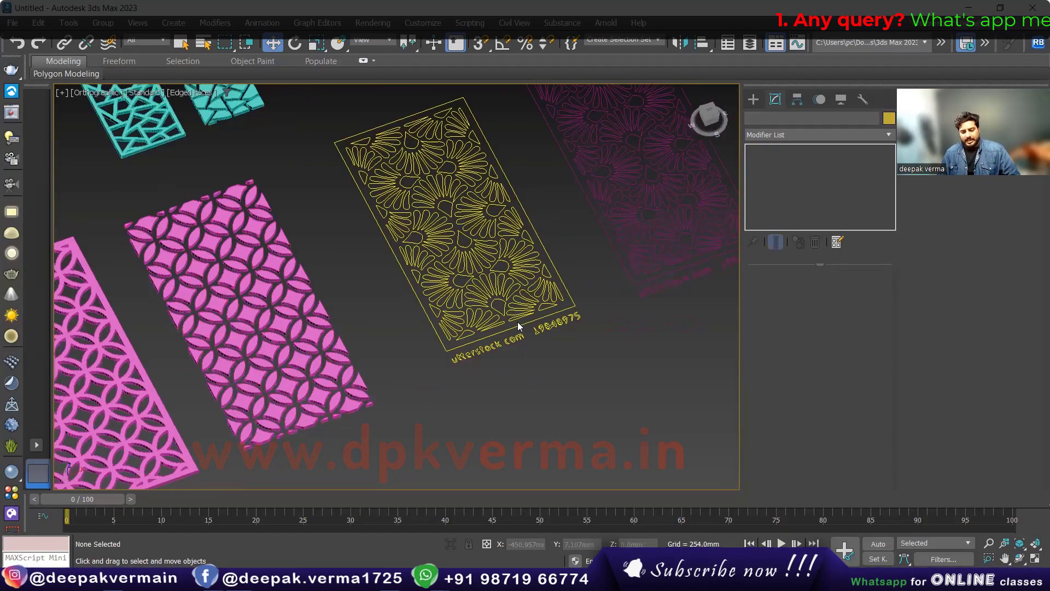
Select all splines of the first flower-pattern panel at spline level in Top view
click(461, 334)
alt+middle_drag(480, 376, 544, 358)
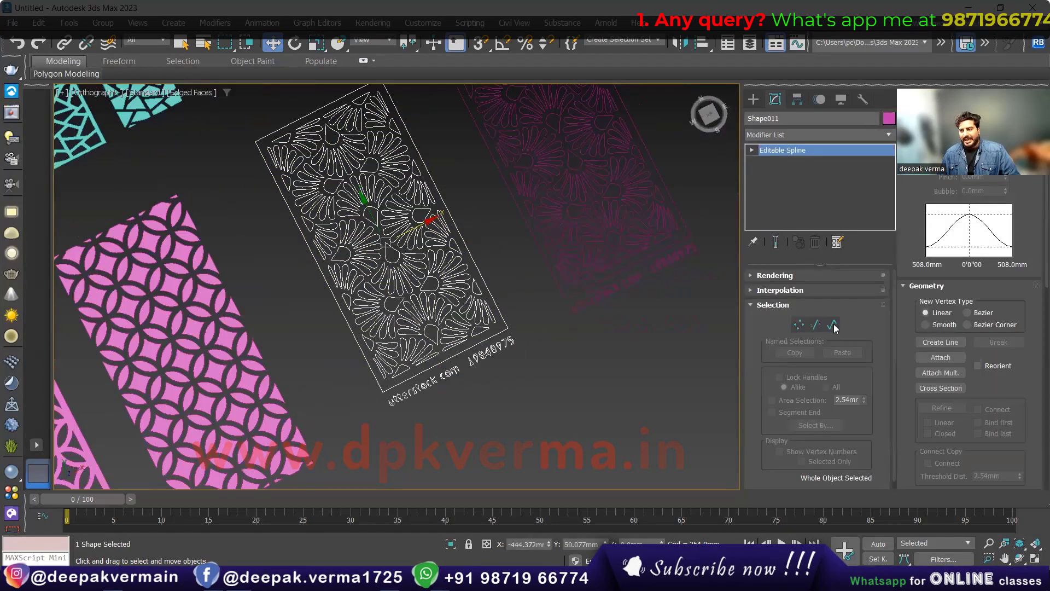
key(3)
key(t)
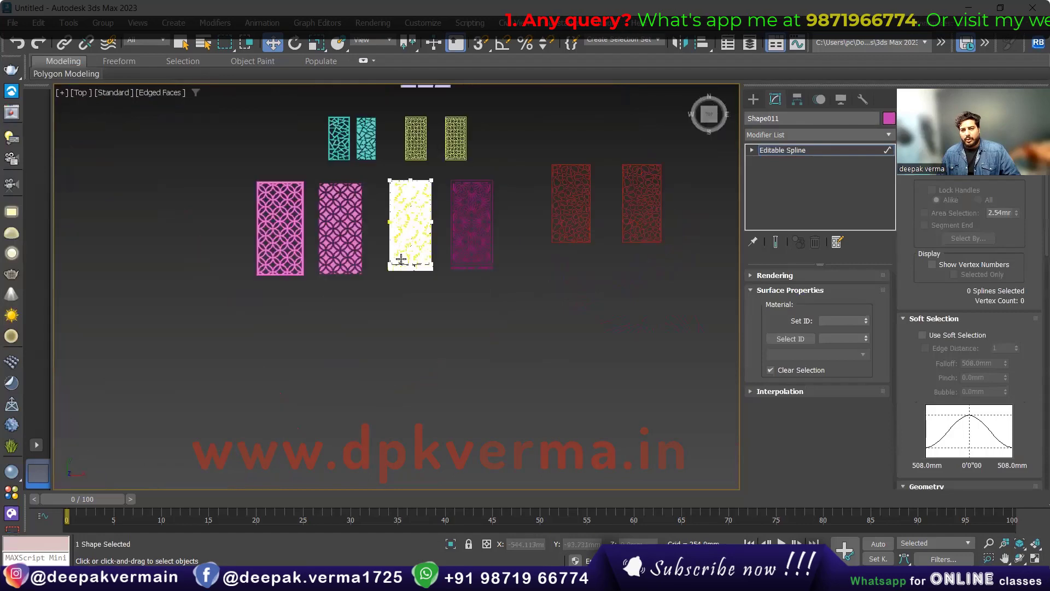
key(z)
scroll(670, 383, up, 3)
scroll(406, 370, down, 3)
key(ctrl+a)
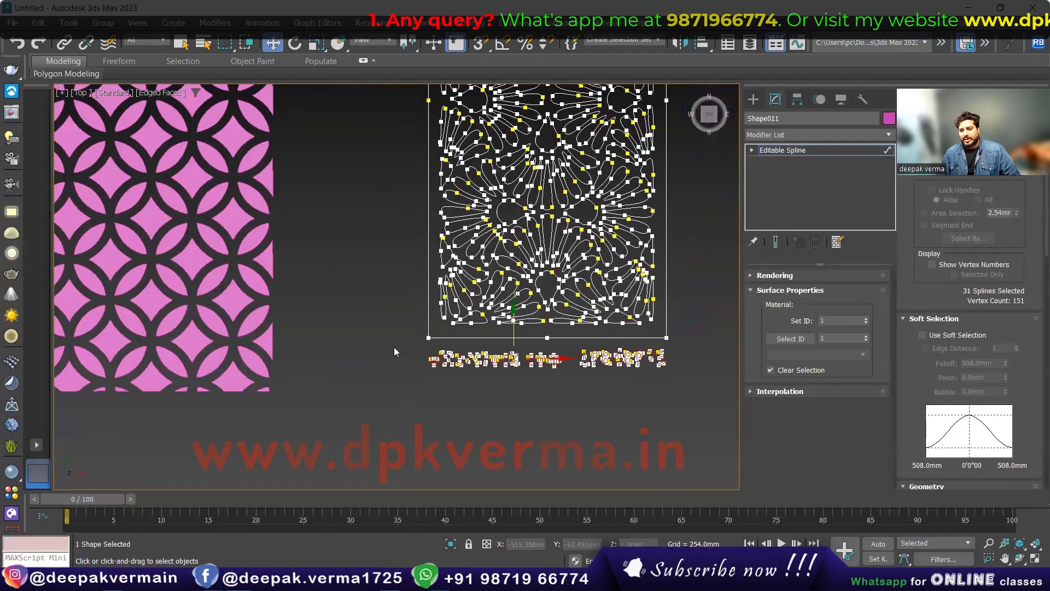
scroll(394, 347, down, 3)
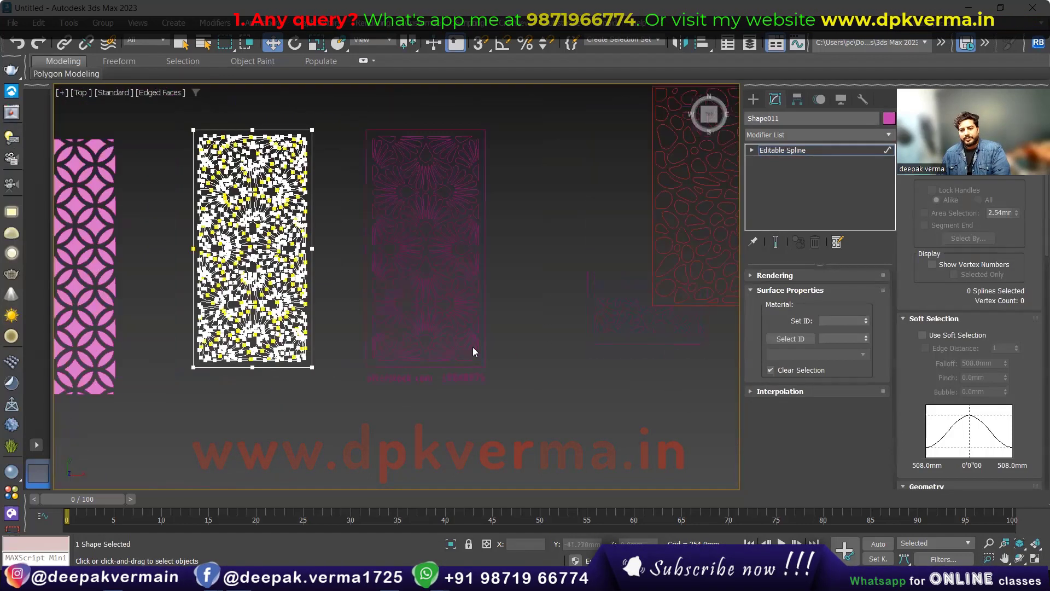
click(779, 151)
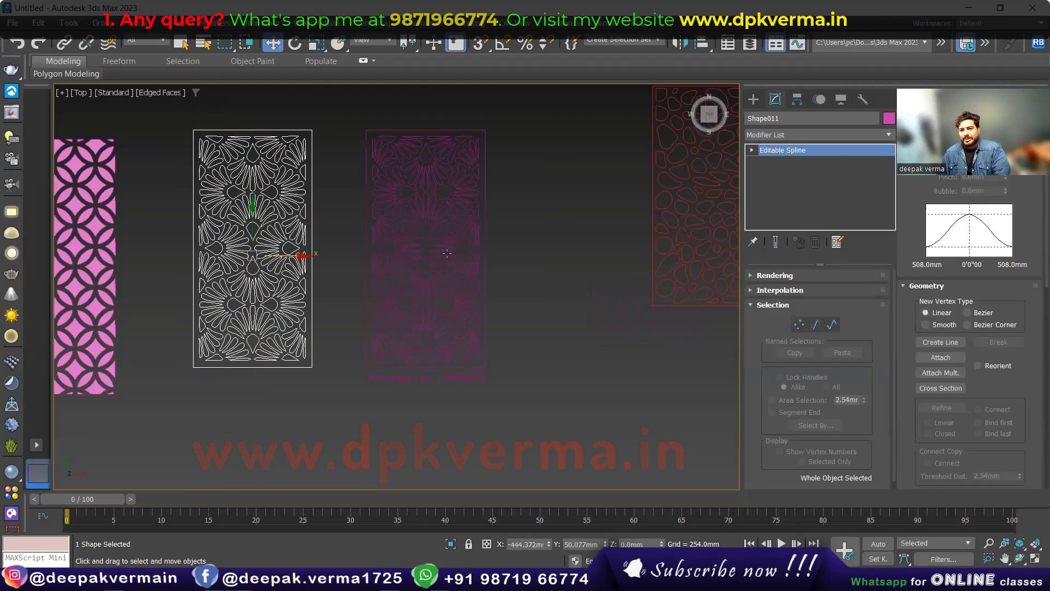
Box-select the watermark text beneath the second flower panel at vertex level
click(427, 266)
key(1)
drag(481, 427, 337, 374)
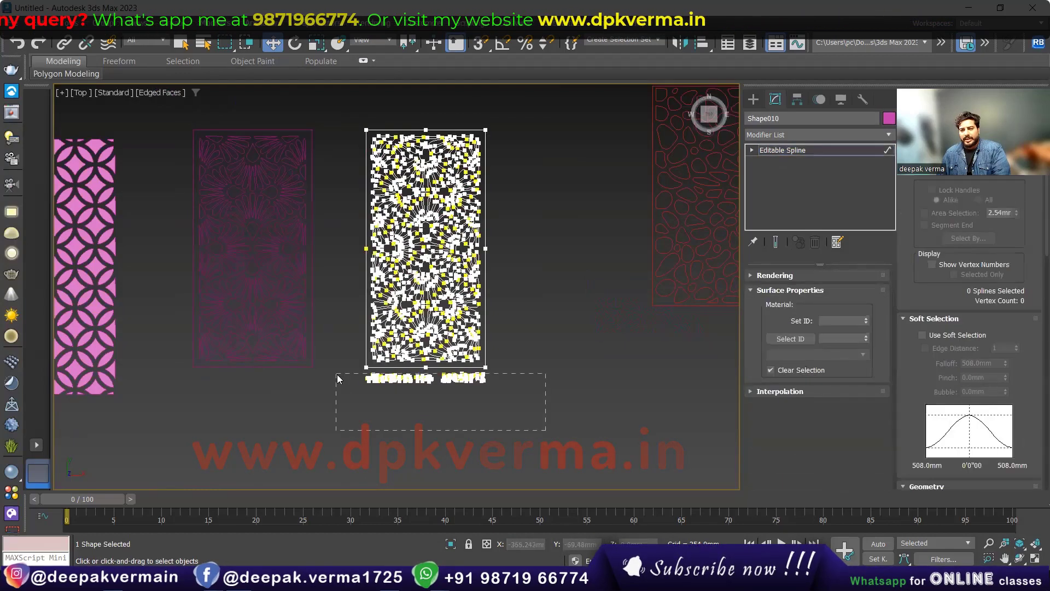
scroll(509, 297, down, 2)
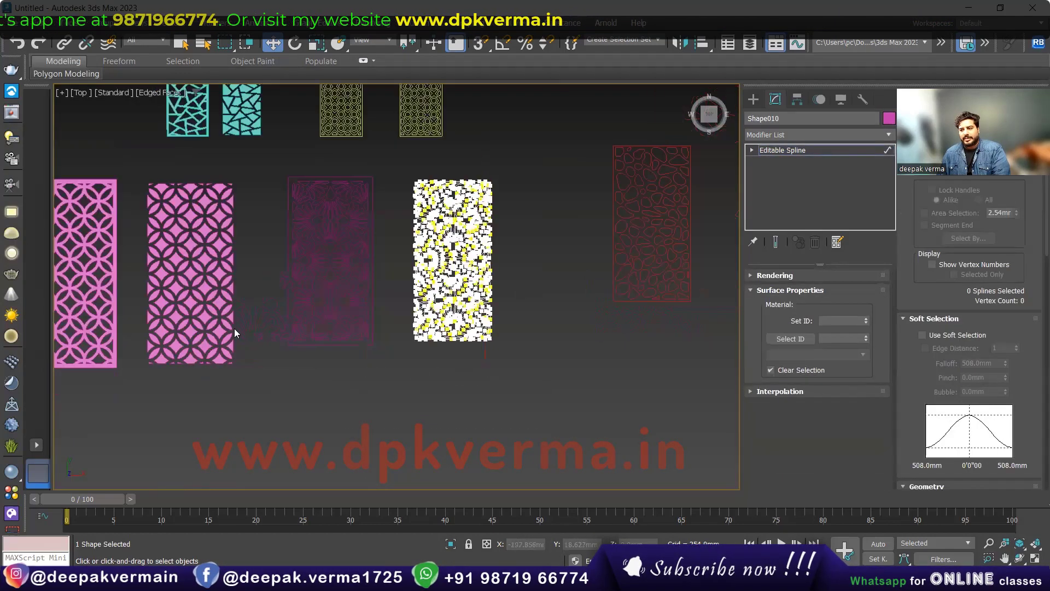
Select the pebble-pattern spline Shape012 at spline sub-object level, viewed at a tilted angle
click(445, 290)
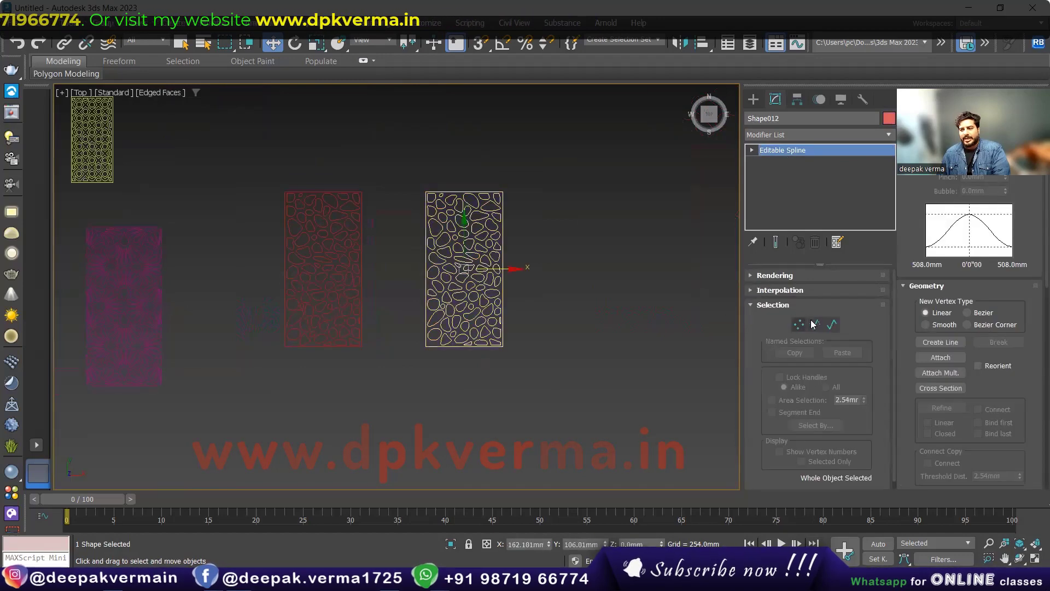
click(829, 325)
scroll(518, 333, up, 1)
scroll(493, 336, up, 2)
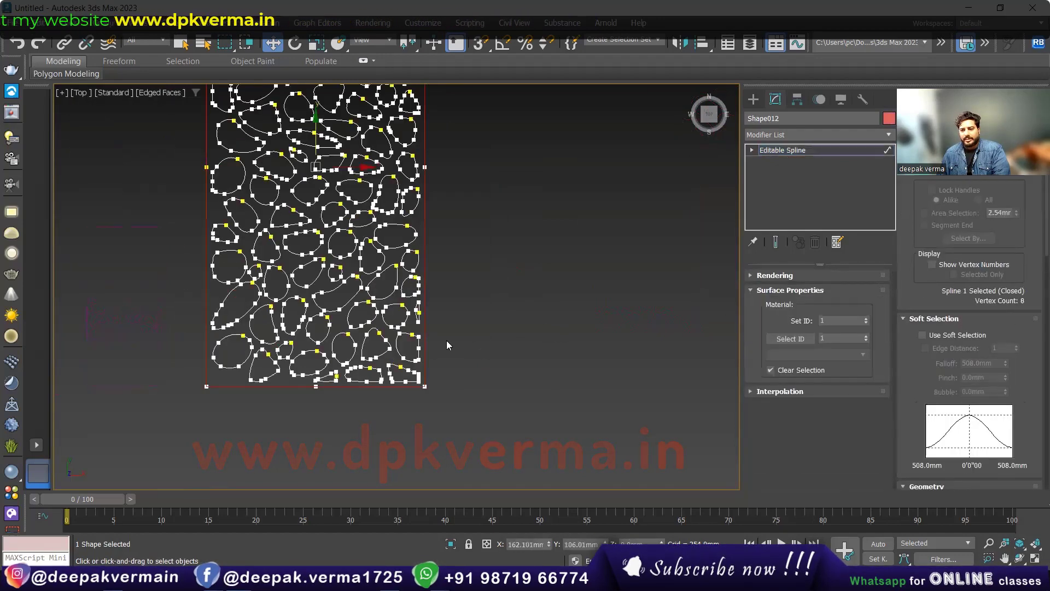
scroll(452, 346, down, 2)
scroll(457, 351, down, 2)
alt+middle_drag(429, 366, 493, 328)
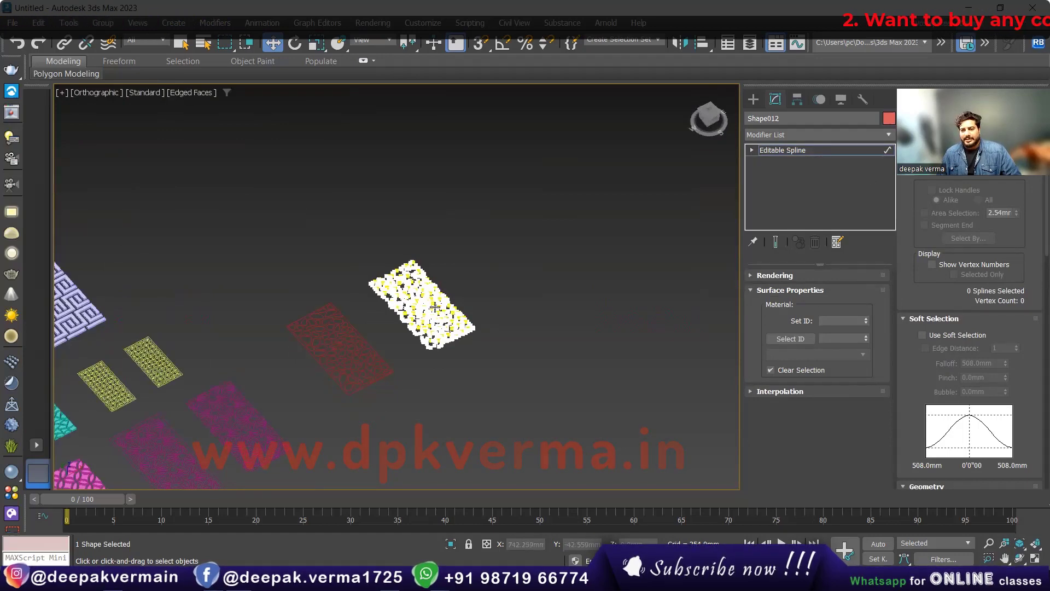
Paste the copied Extrude onto the stone-pattern outline spline
middle_drag(496, 201, 469, 218)
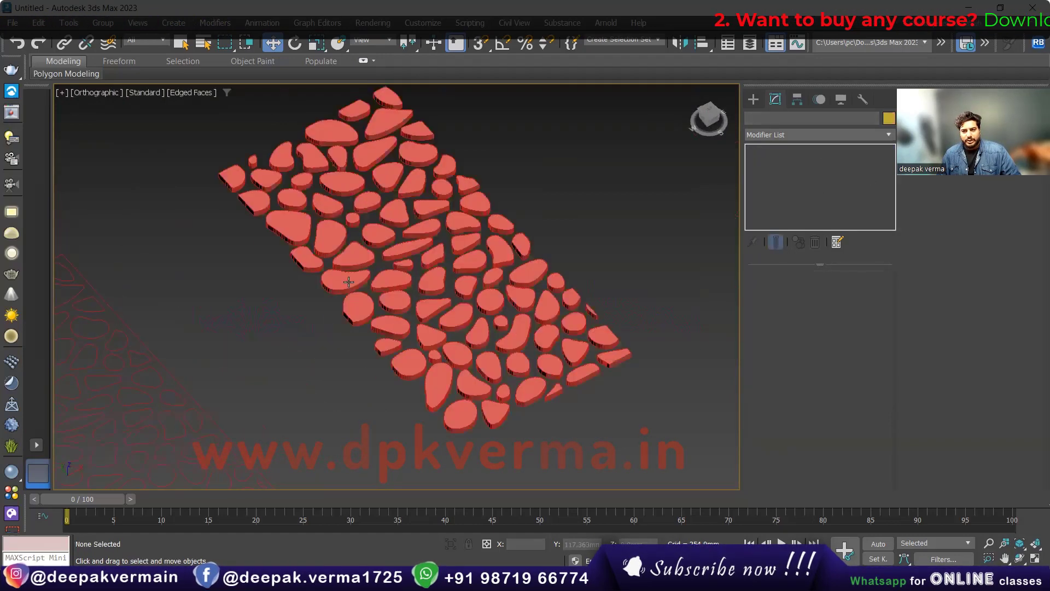
middle_drag(587, 241, 706, 176)
click(383, 315)
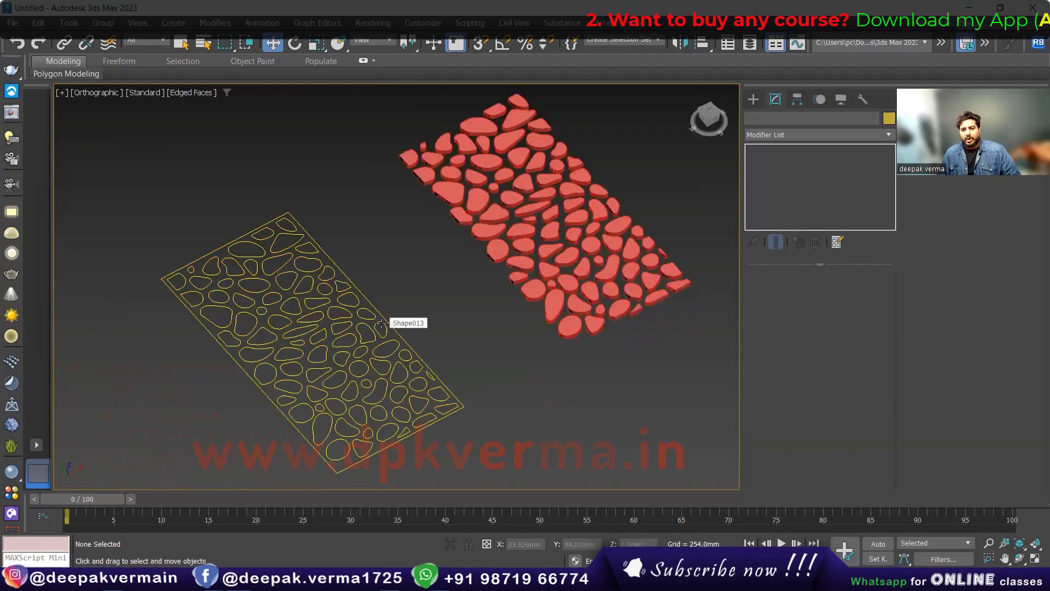
right_click(781, 152)
click(812, 160)
click(467, 312)
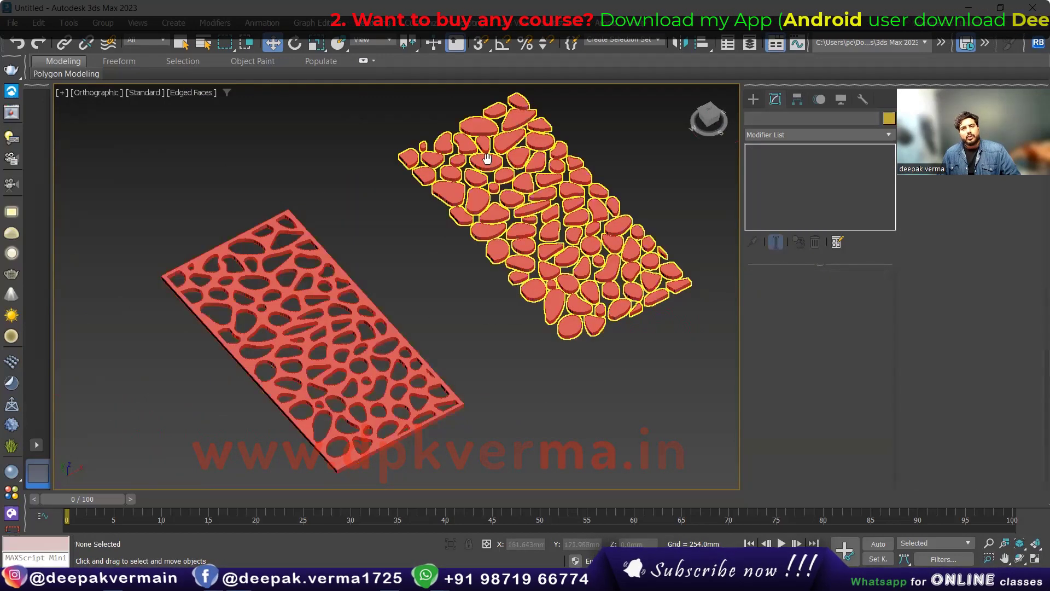
Paste the copied Extrude onto the yellow fan floral outline
middle_drag(488, 158, 480, 179)
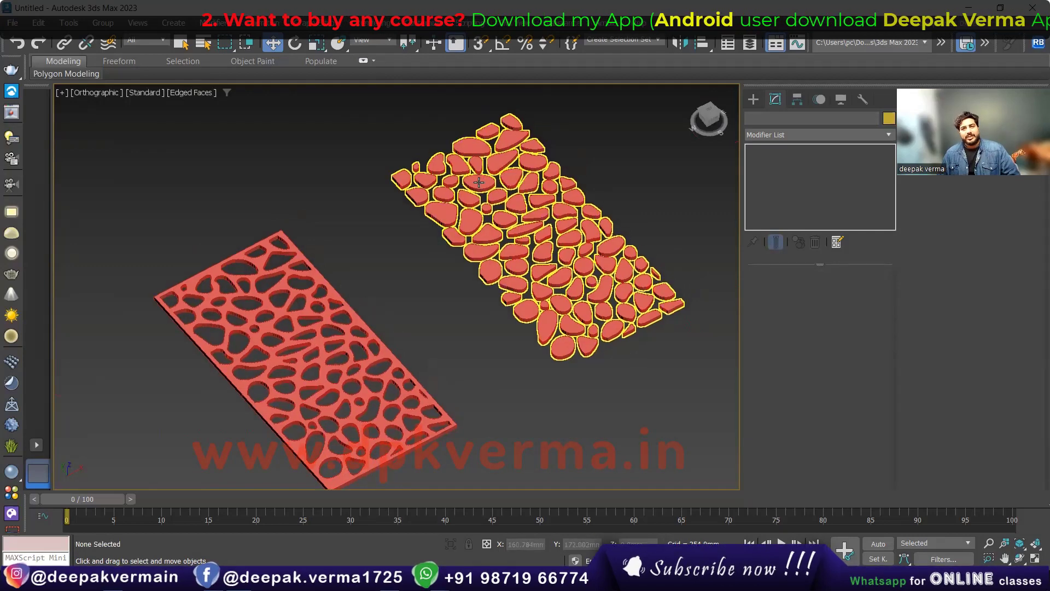
scroll(479, 182, down, 2)
middle_drag(366, 313, 462, 233)
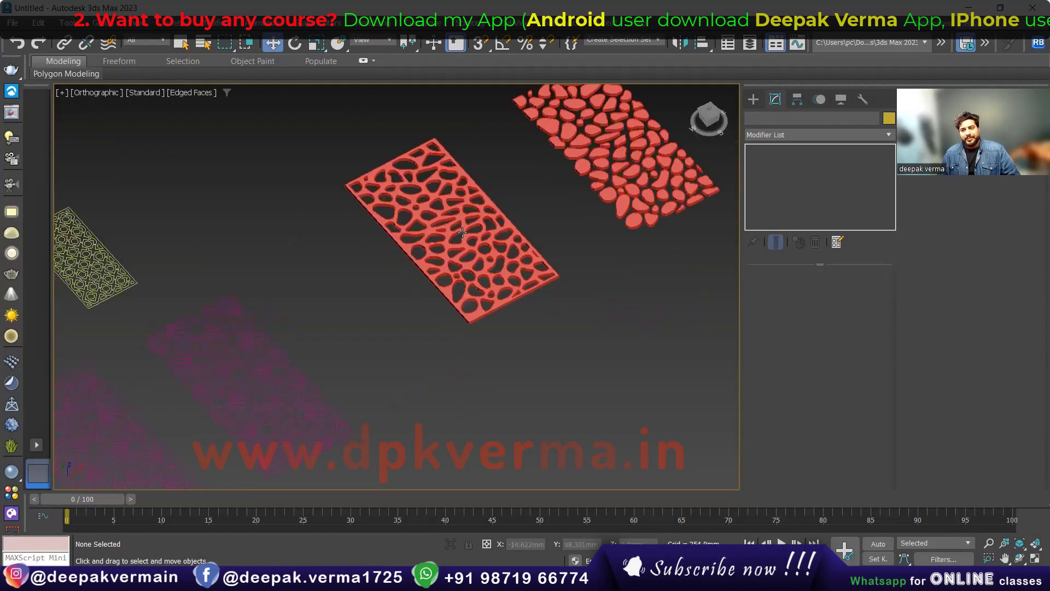
scroll(426, 260, down, 3)
middle_drag(556, 246, 503, 260)
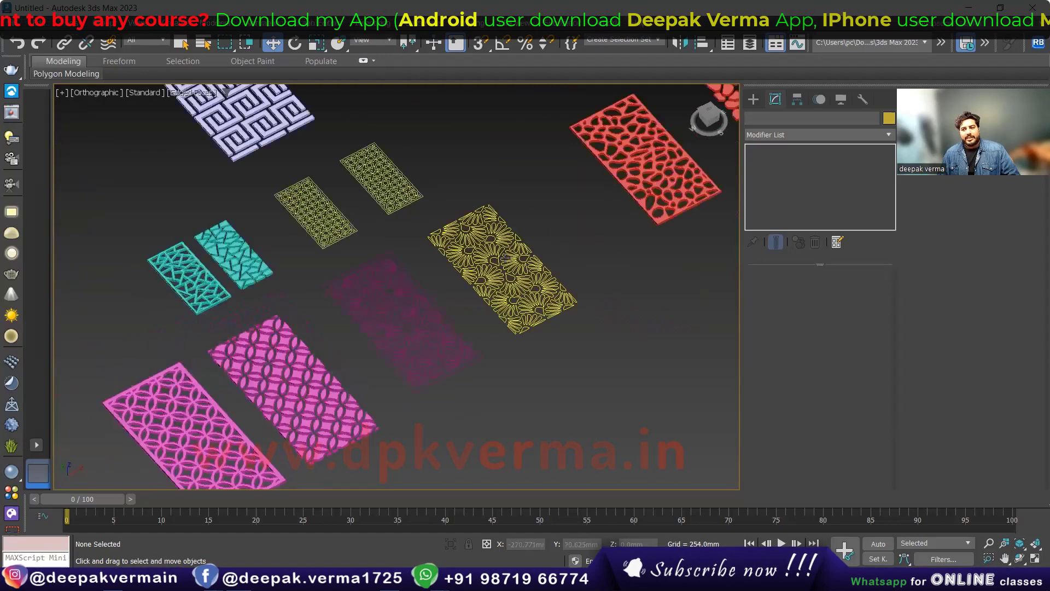
key(ctrl+z)
right_click(815, 168)
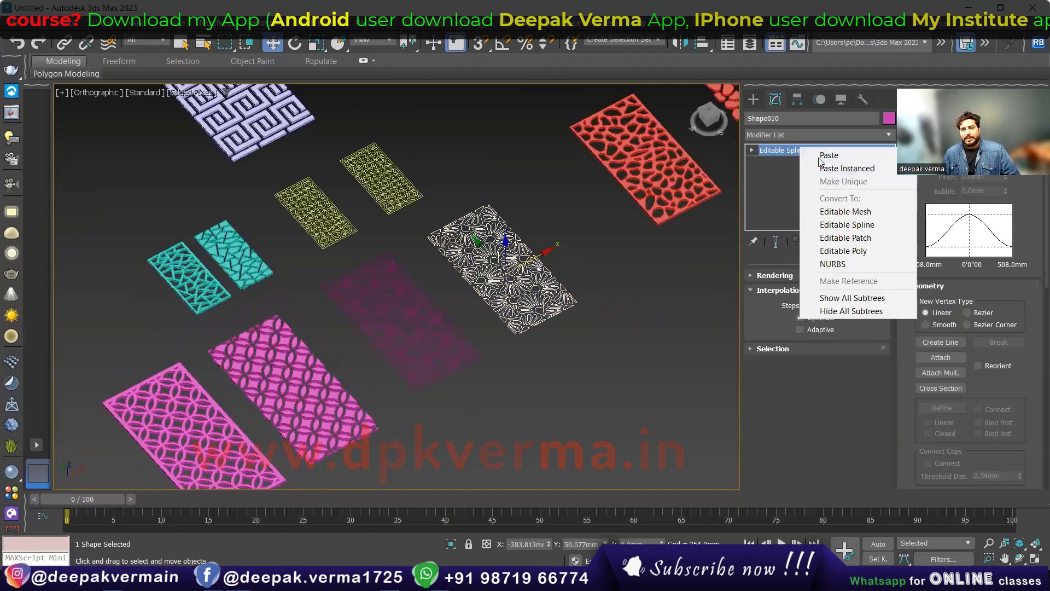
click(840, 246)
click(466, 316)
Paste the Extrude onto the second floral outline, making it a solid magenta panel
scroll(482, 312, up, 3)
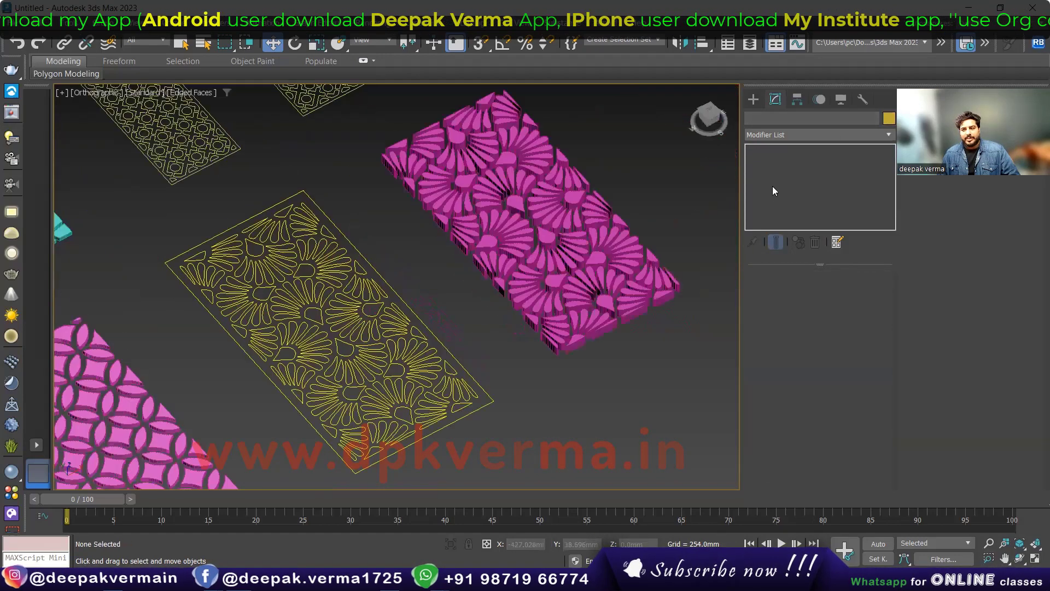
right_click(784, 145)
click(804, 149)
click(465, 299)
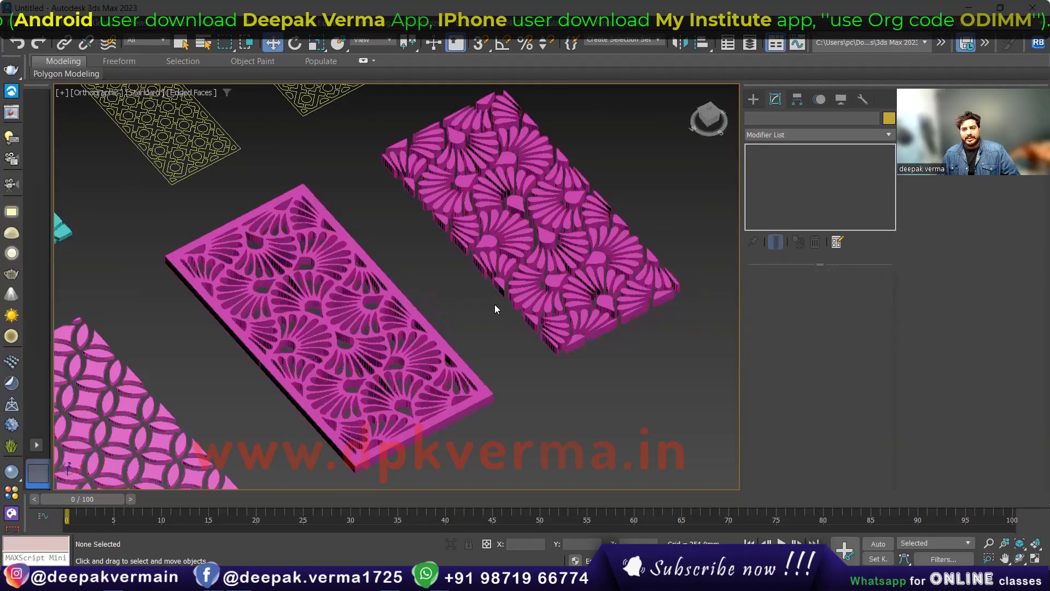
In Top view, move both swirl panels into a new row below the pink panels
key(t)
scroll(405, 274, up, 5)
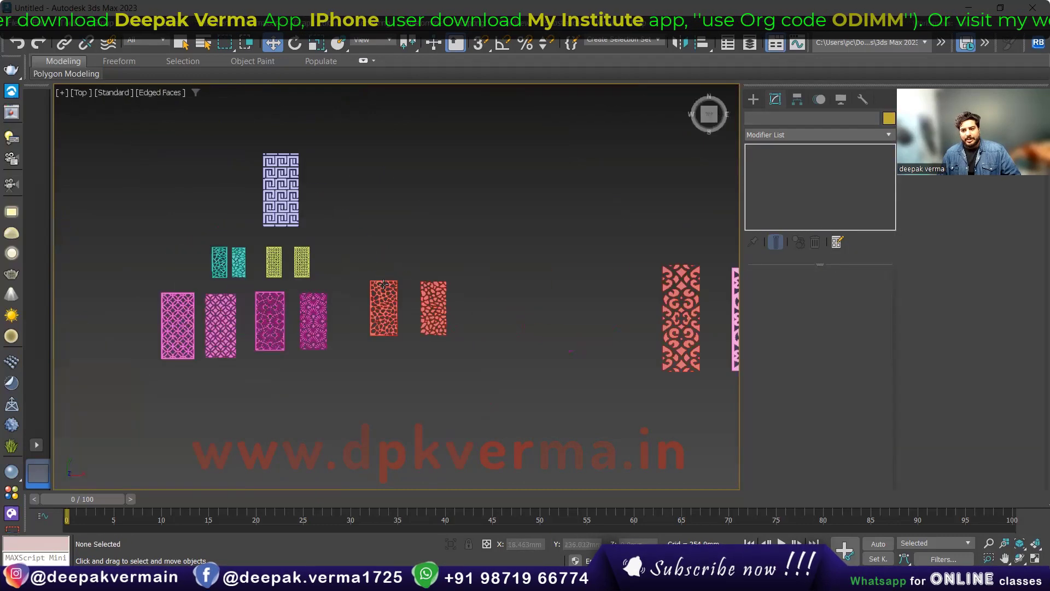
scroll(628, 314, down, 1)
drag(690, 314, 639, 315)
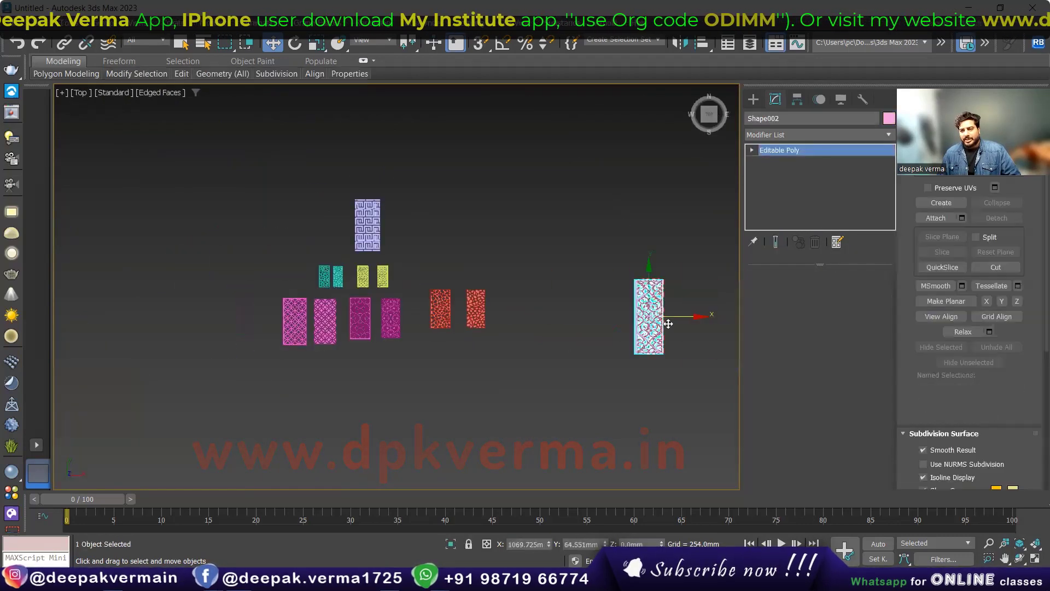
key(ctrl+z)
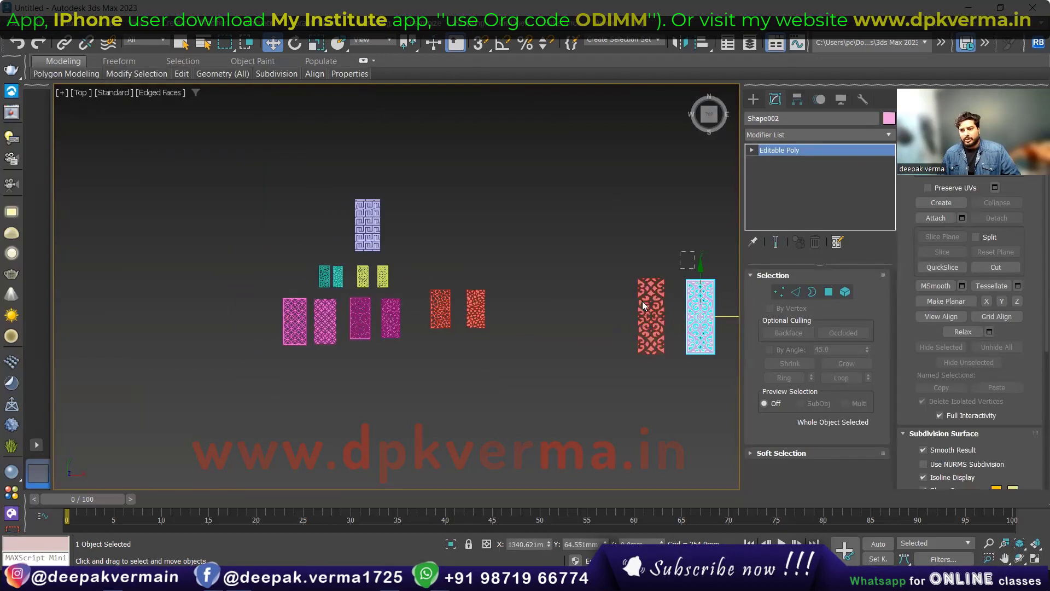
ctrl+click(643, 305)
mouse_move(643, 306)
mouse_down()
mouse_move(510, 305)
mouse_move(282, 408)
mouse_move(312, 409)
mouse_up()
Place the two red stone panels beside the swirl panels in the new row
scroll(312, 408, up, 3)
middle_drag(490, 328, 486, 300)
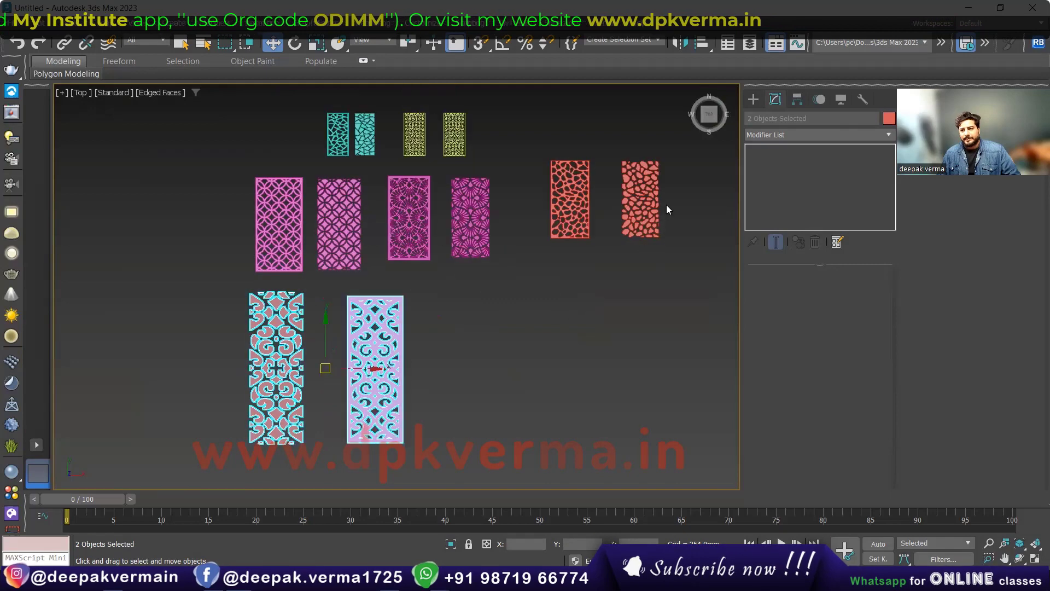
drag(667, 209, 545, 249)
drag(586, 170, 456, 318)
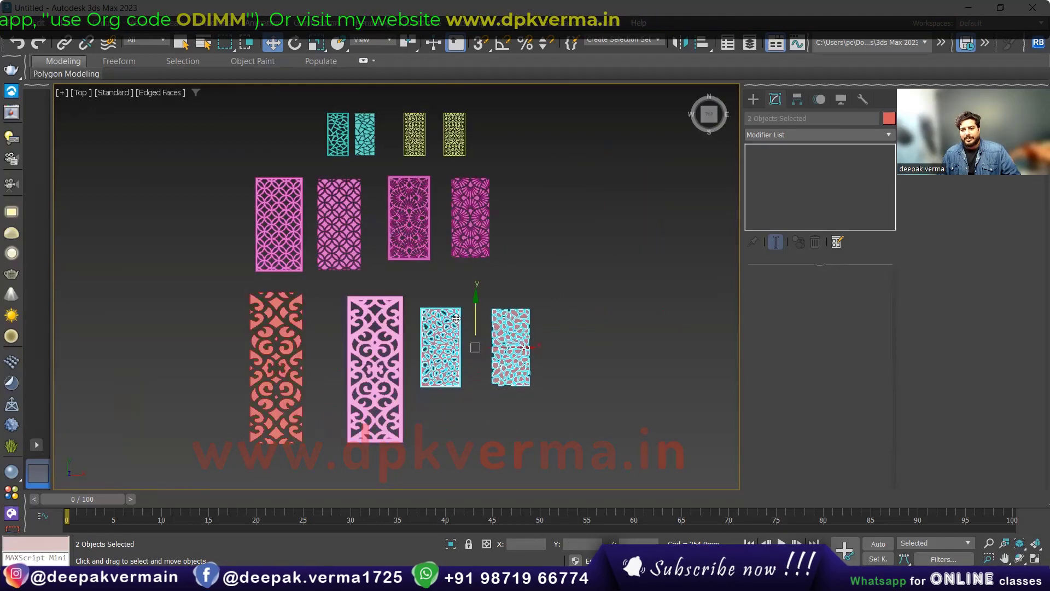
scroll(456, 318, up, 2)
scroll(456, 318, up, 2)
click(520, 405)
Move the Greek-key panel down and left, next to the new row
middle_drag(296, 347, 319, 299)
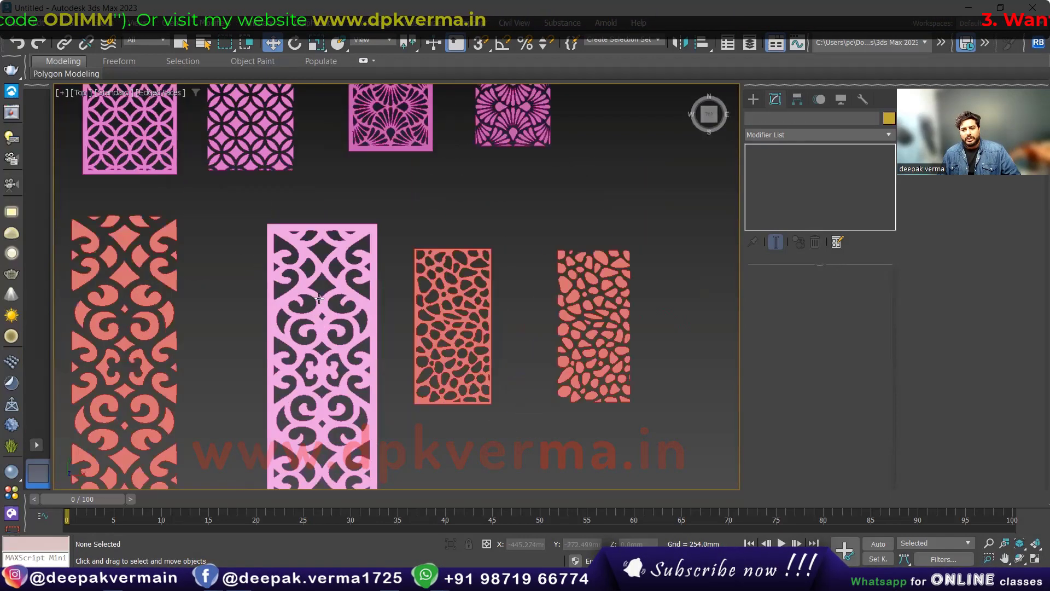
middle_drag(405, 226, 456, 391)
middle_drag(404, 258, 399, 332)
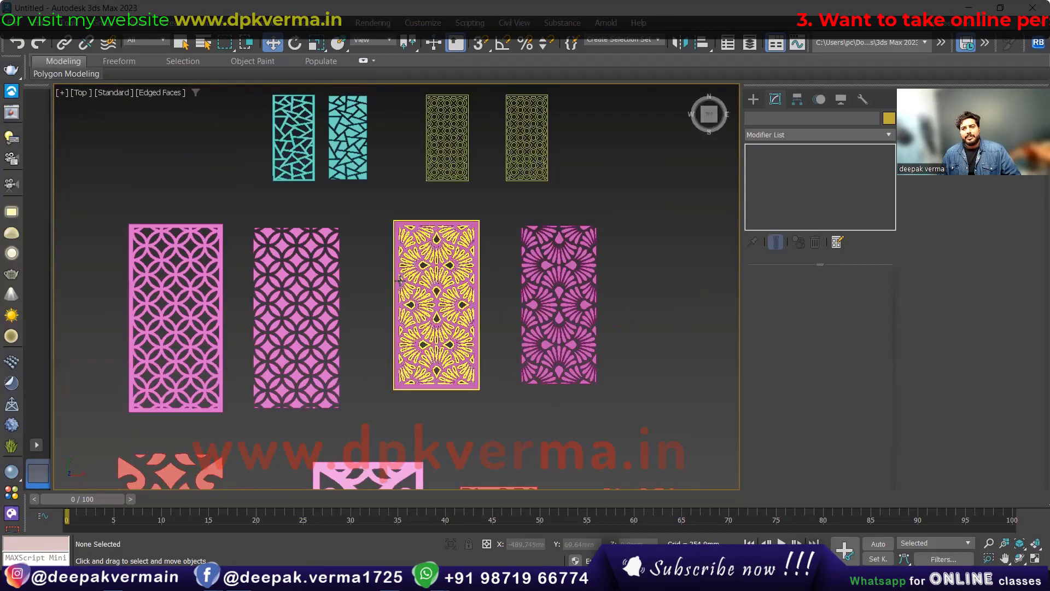
middle_drag(399, 201, 398, 243)
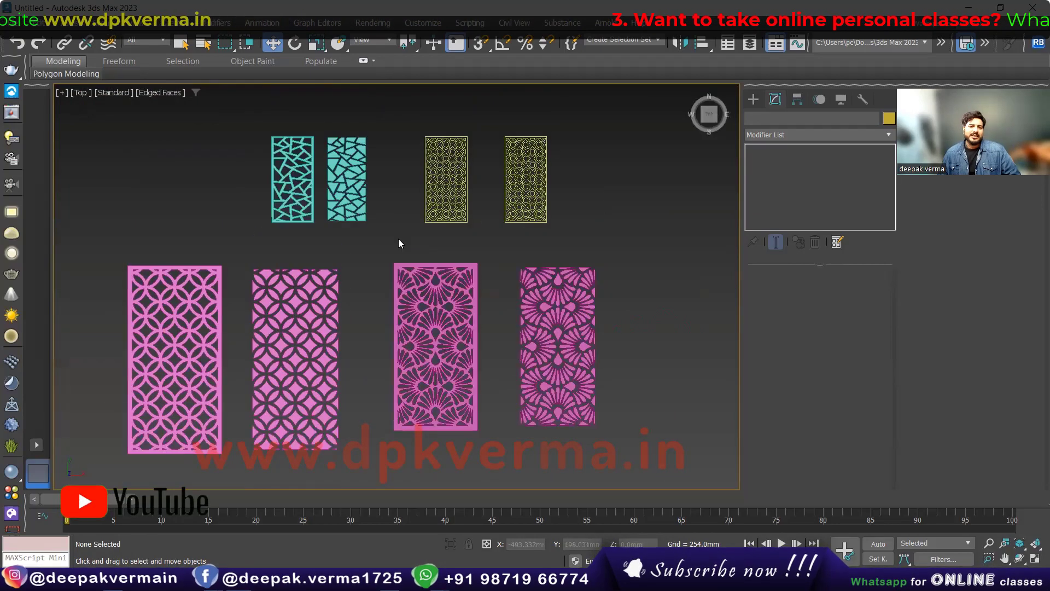
scroll(398, 239, down, 2)
scroll(386, 341, down, 2)
scroll(370, 302, down, 1)
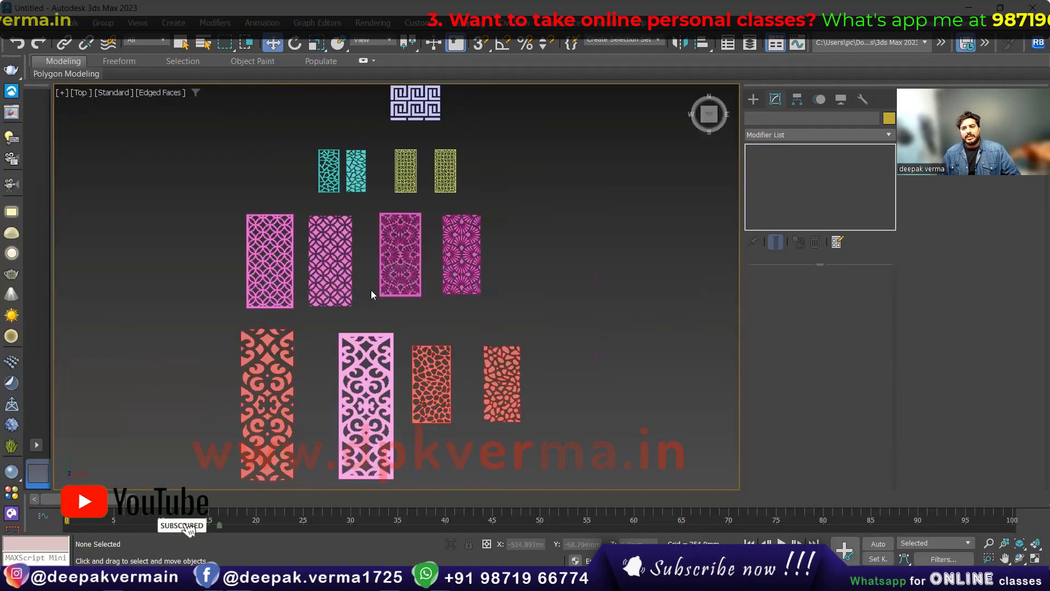
scroll(371, 294, down, 2)
click(405, 152)
mouse_move(405, 152)
mouse_down()
mouse_move(282, 294)
mouse_move(181, 381)
mouse_up()
click(452, 382)
Select the middle and right stone panels, then the salmon swirl panel, to check them
scroll(452, 382, up, 1)
scroll(388, 344, up, 3)
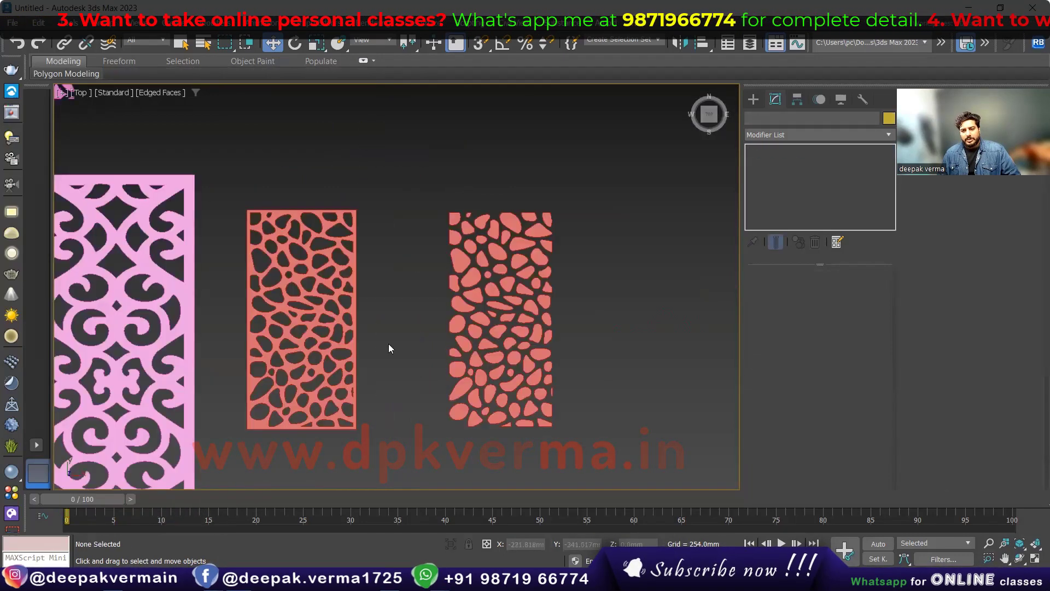
click(344, 307)
click(471, 328)
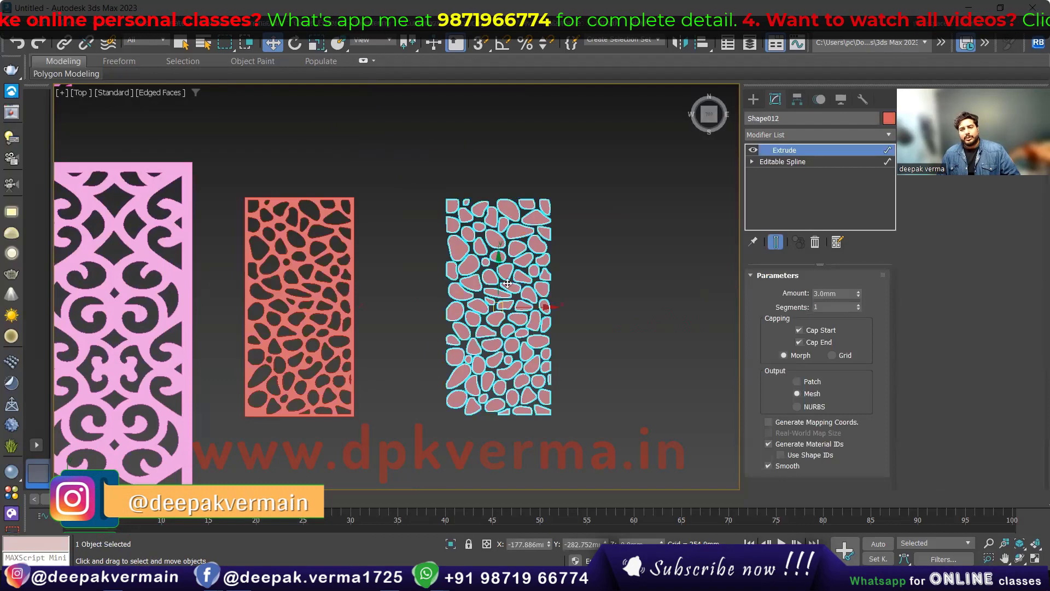
scroll(508, 283, down, 2)
scroll(501, 293, down, 3)
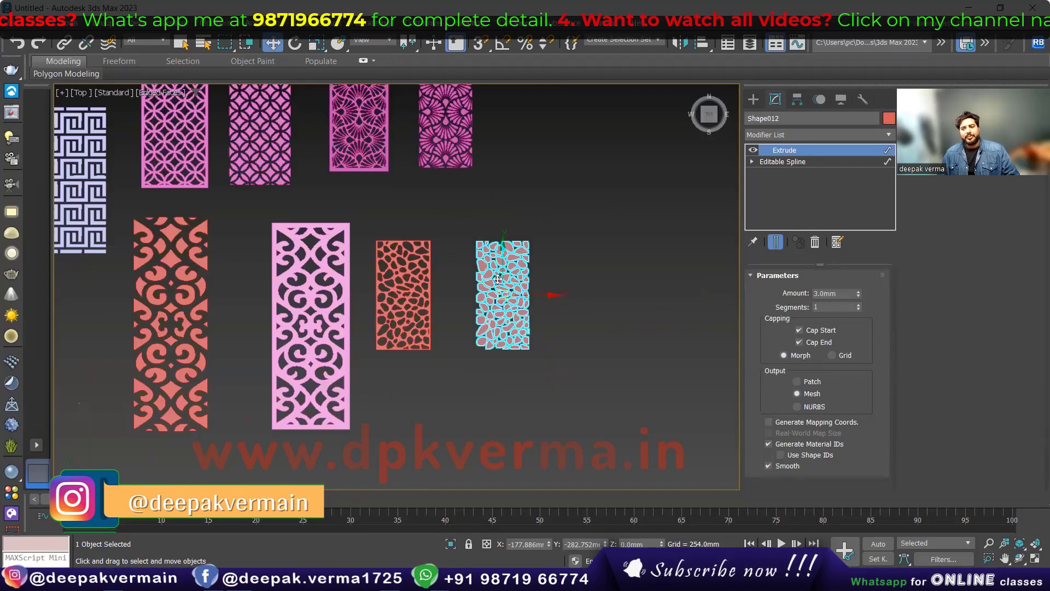
middle_drag(170, 300, 281, 303)
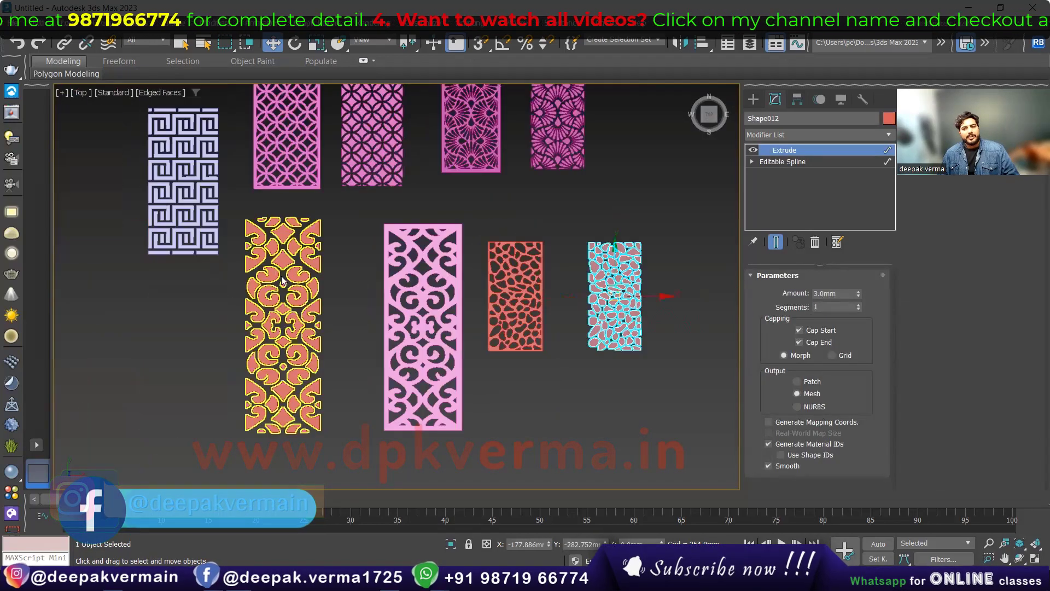
click(266, 330)
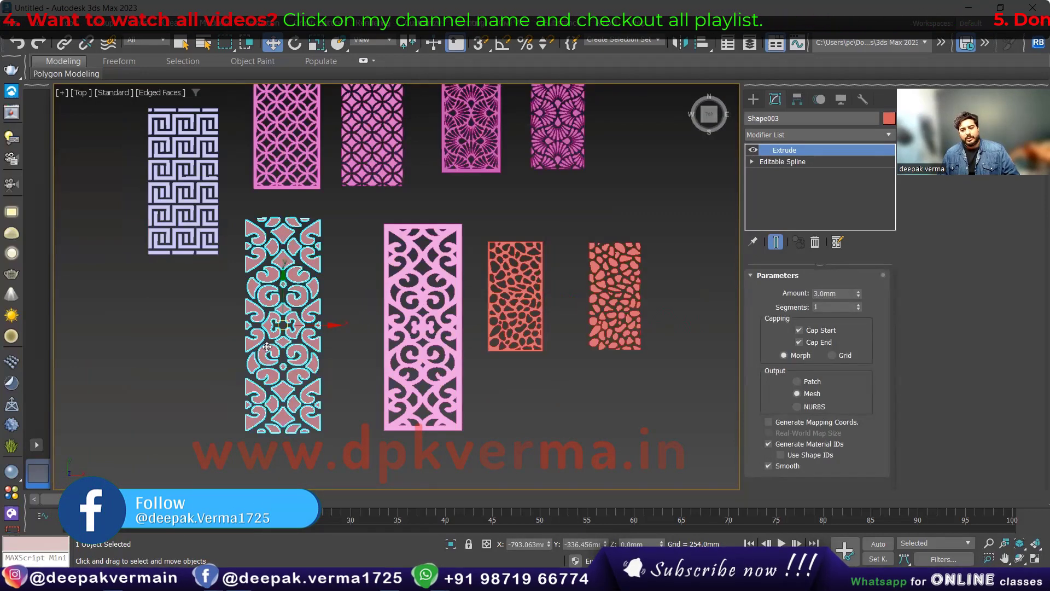
scroll(301, 342, down, 2)
scroll(335, 336, down, 1)
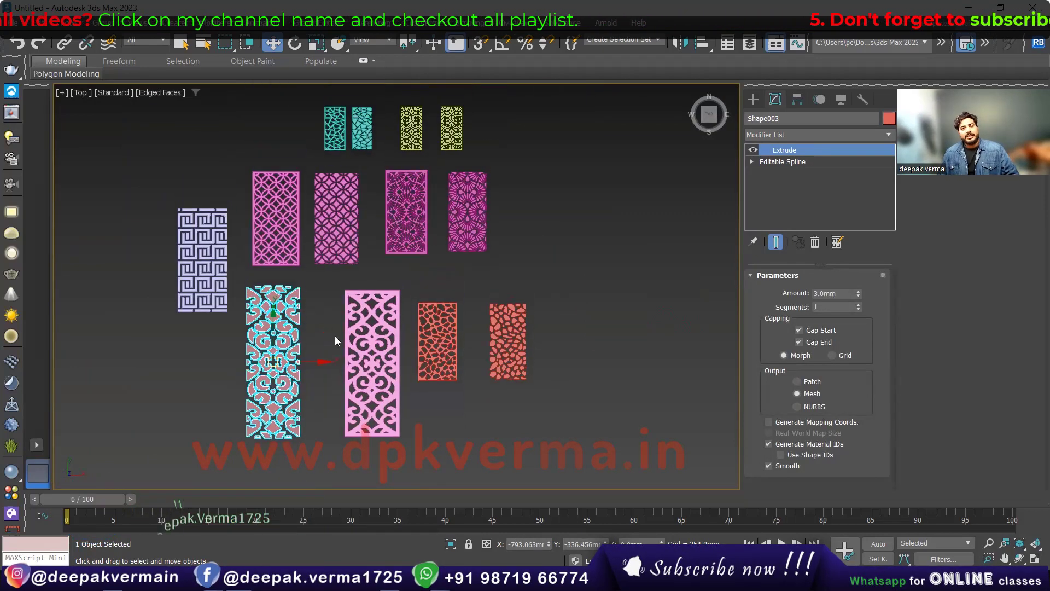